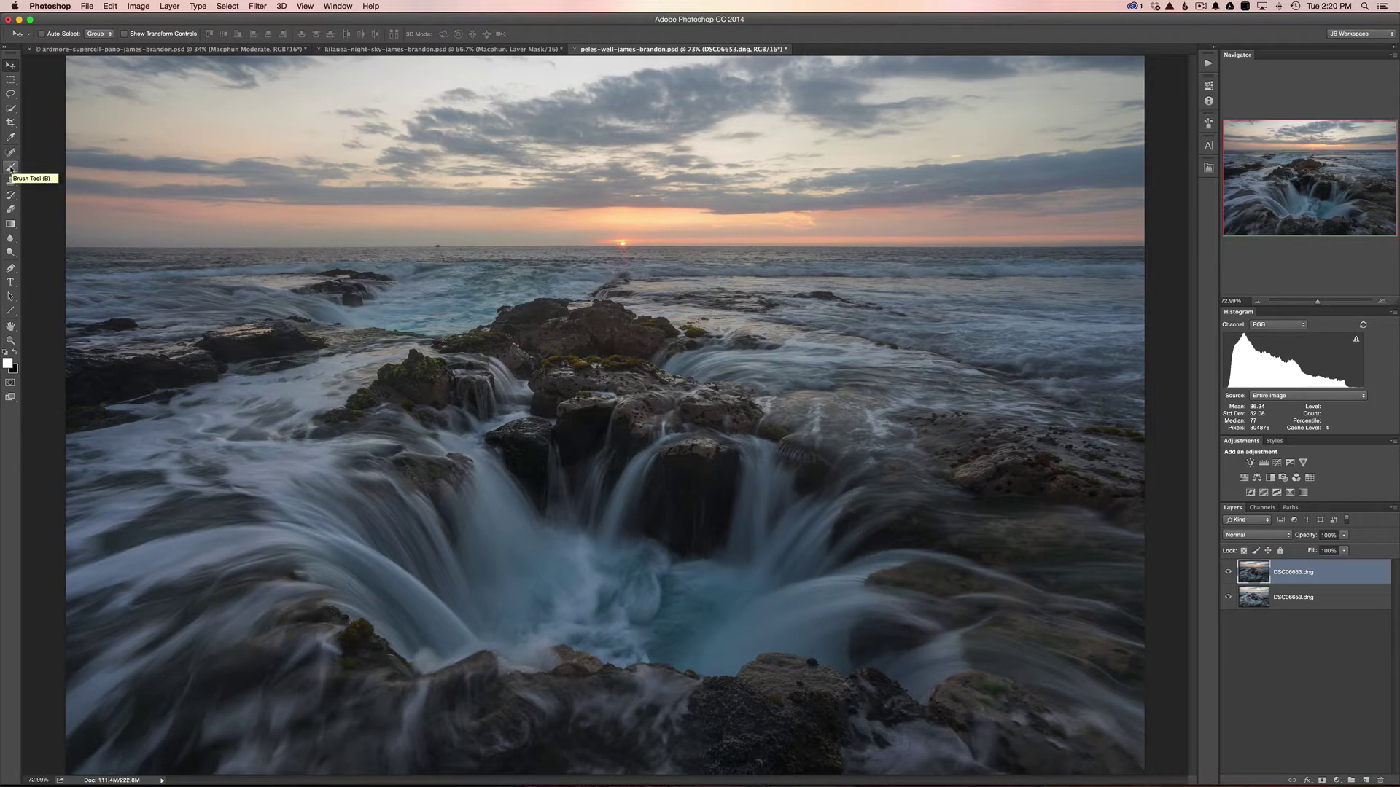
Step: Bring up the brush tool variants and pick the standard Brush tool
left_click(12, 169)
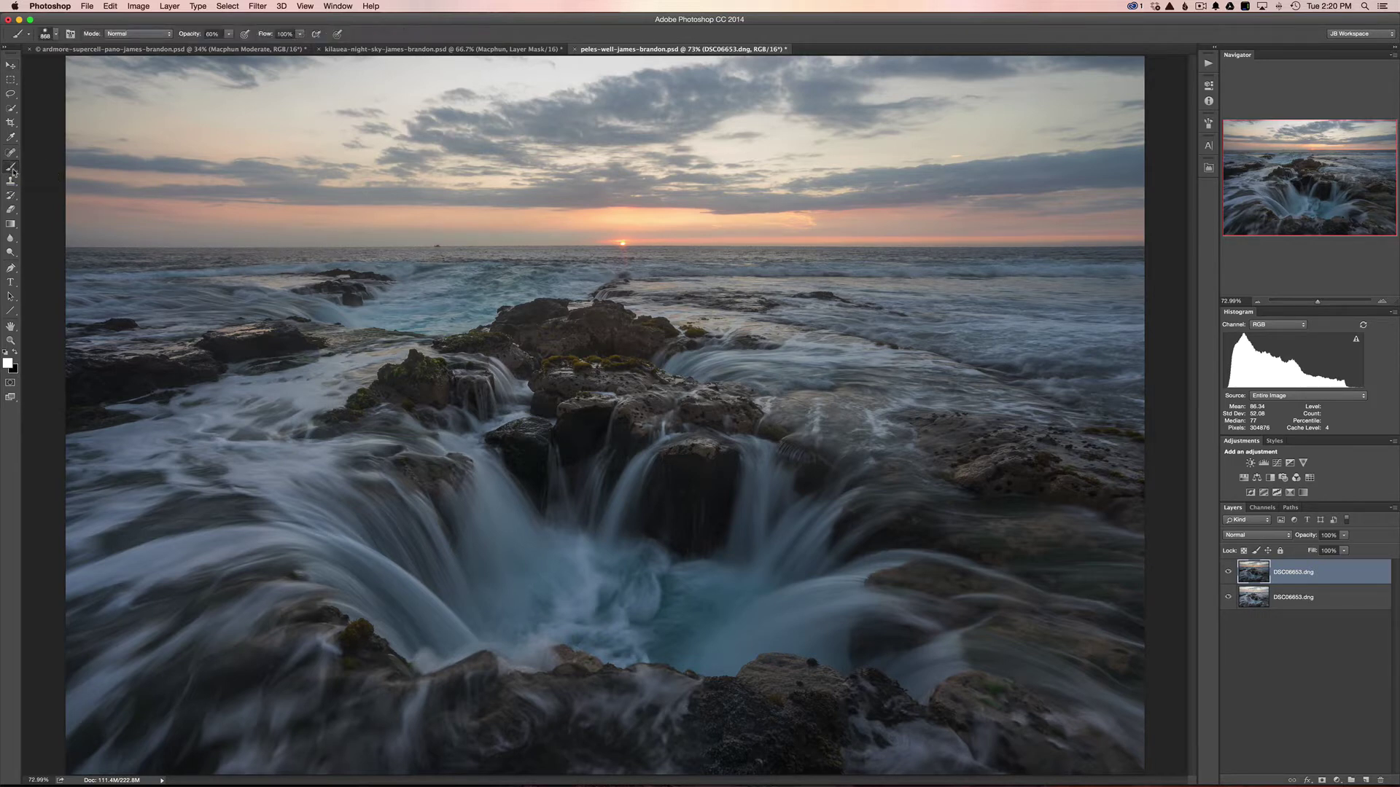
right_click(12, 169)
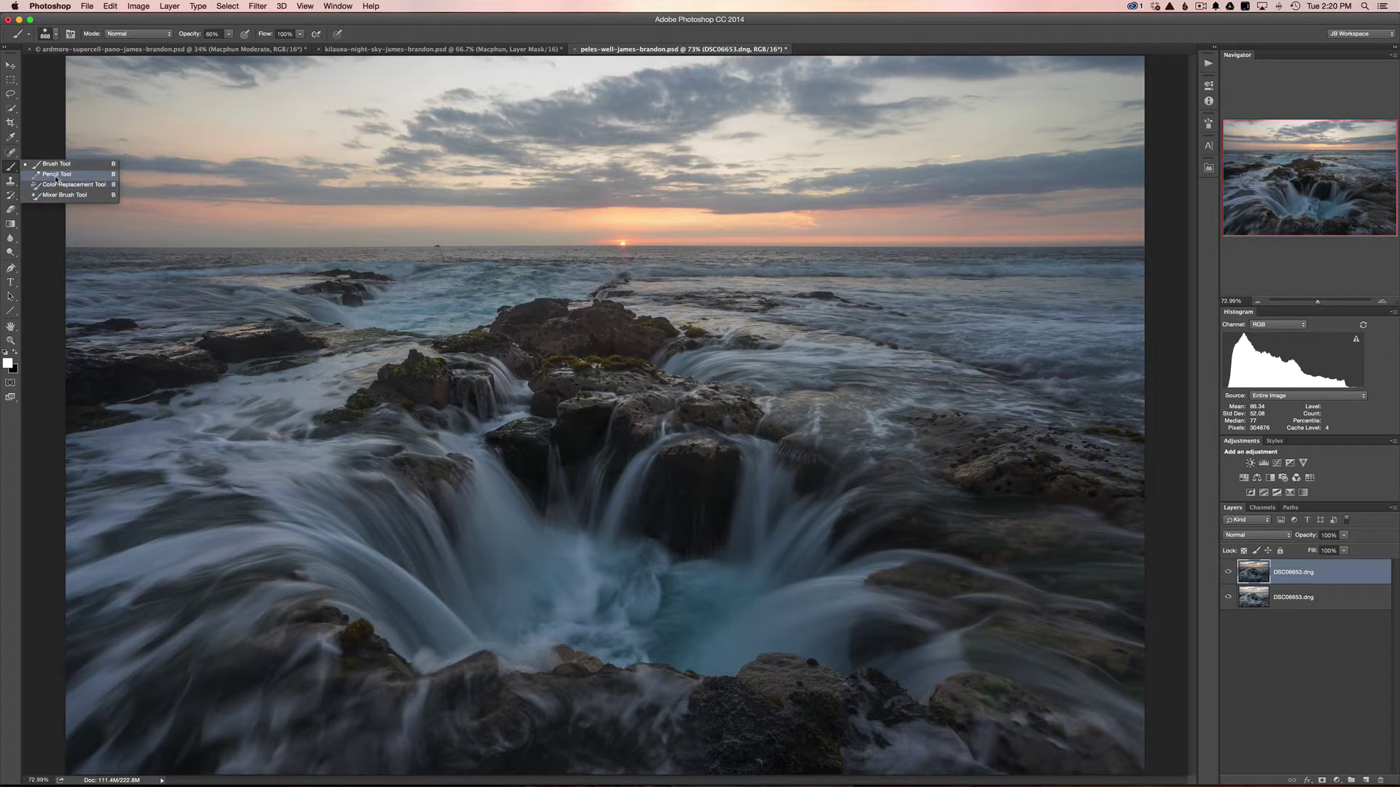
left_click(46, 165)
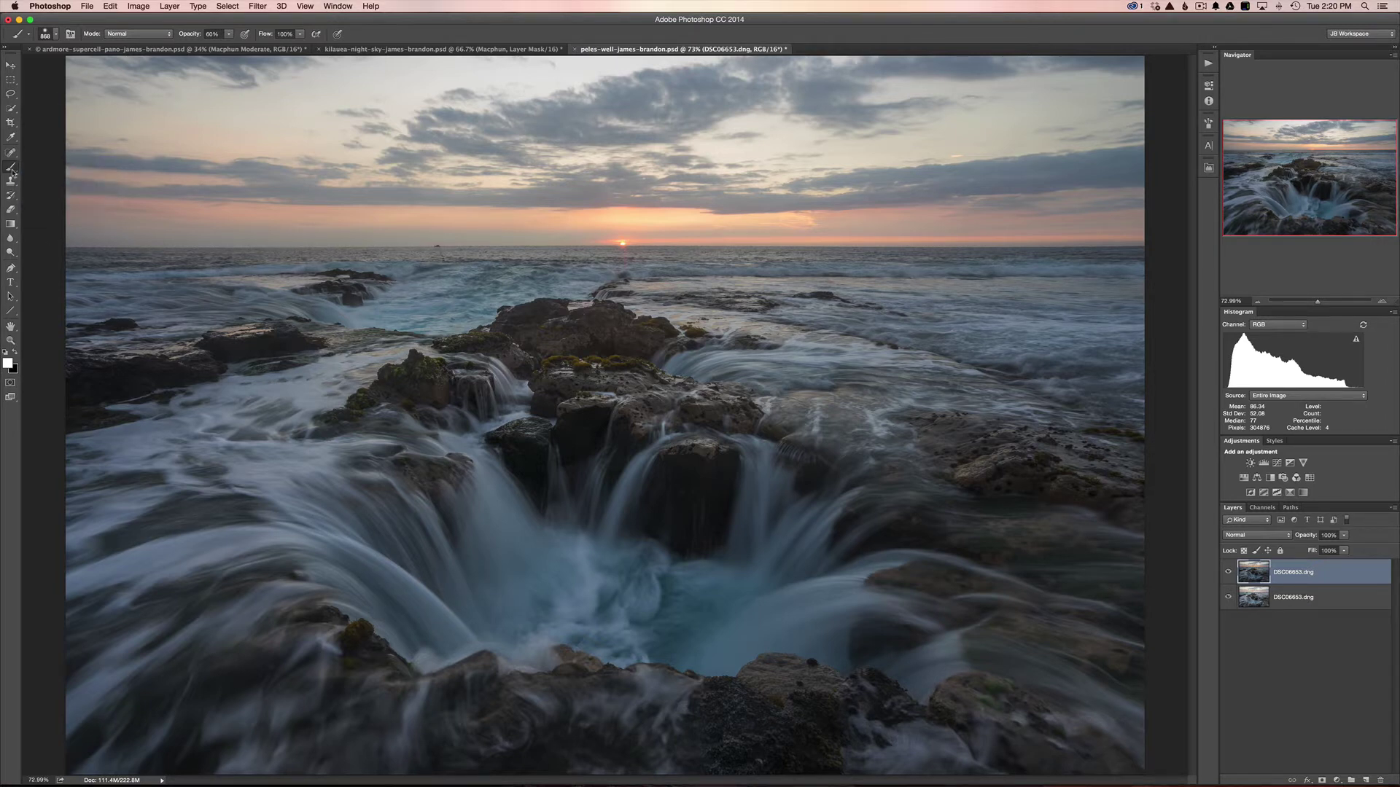
Step: Switch back and forth between the Move and Brush tools, finishing with the Brush tool active
left_click(10, 66)
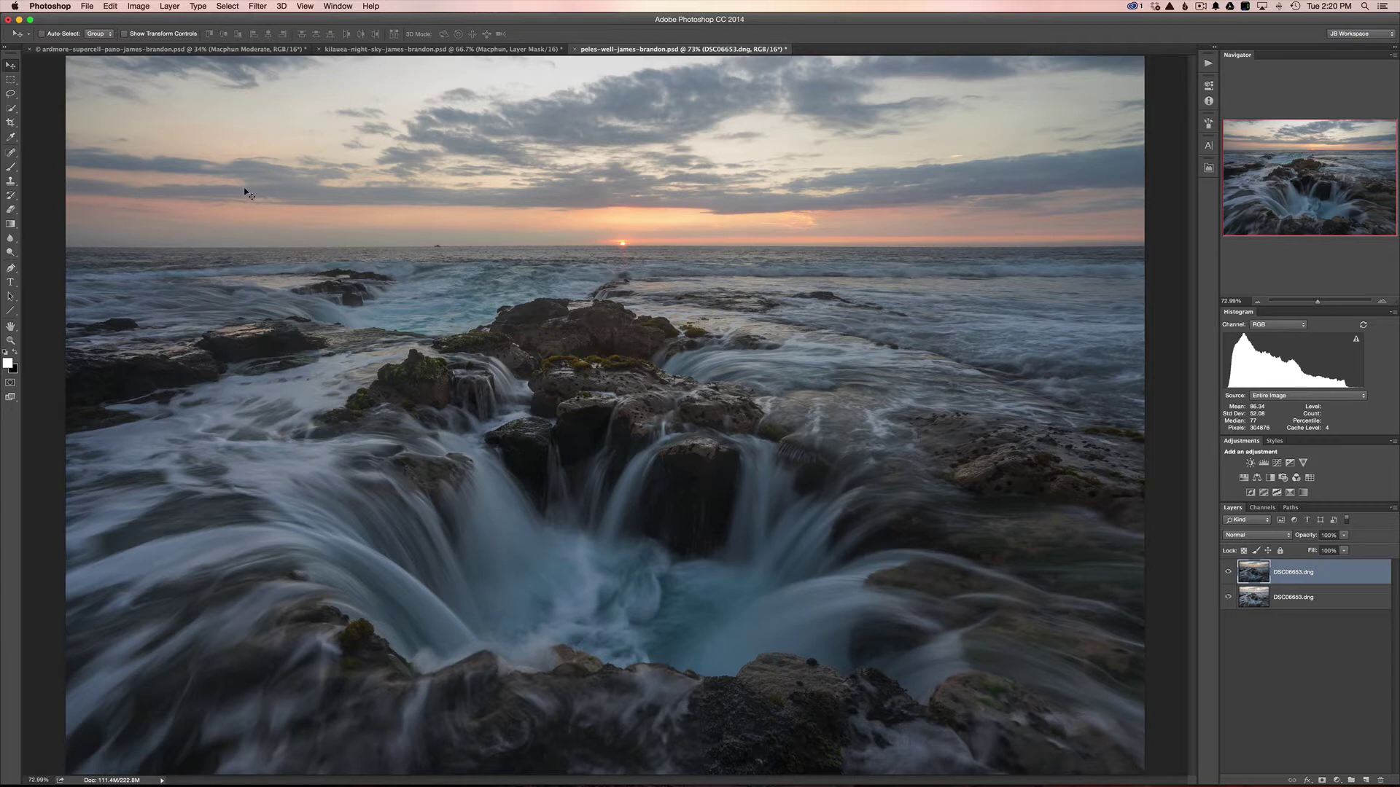
key("b")
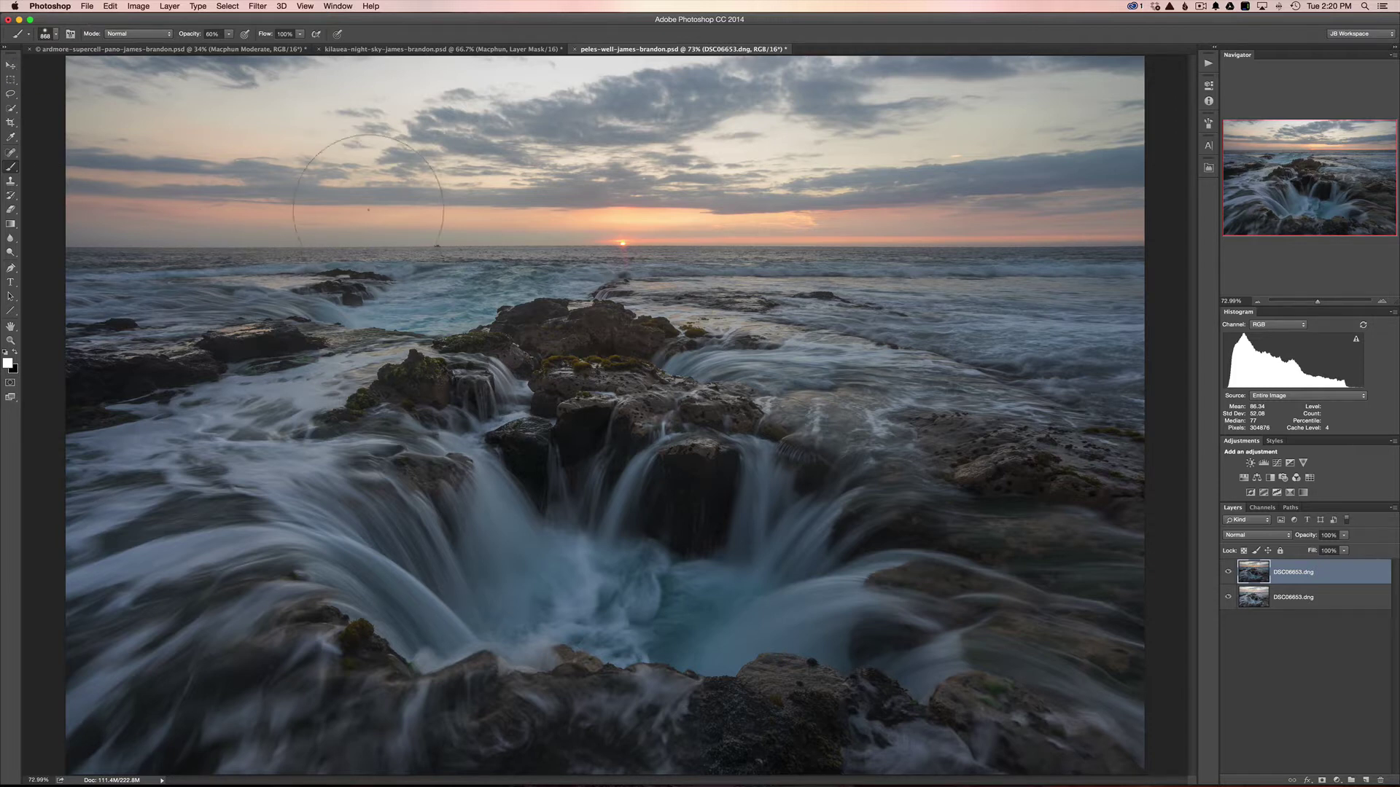
key("v")
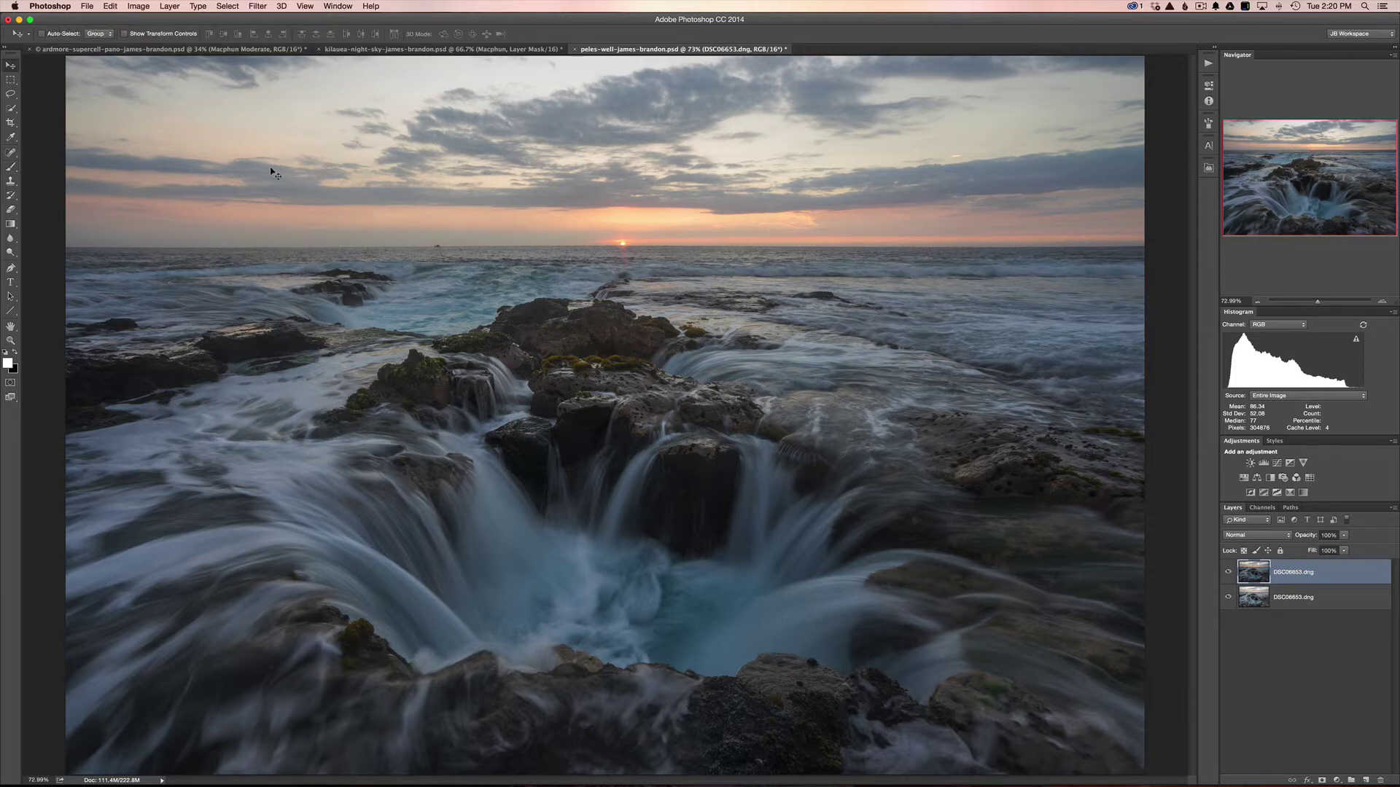
key("b")
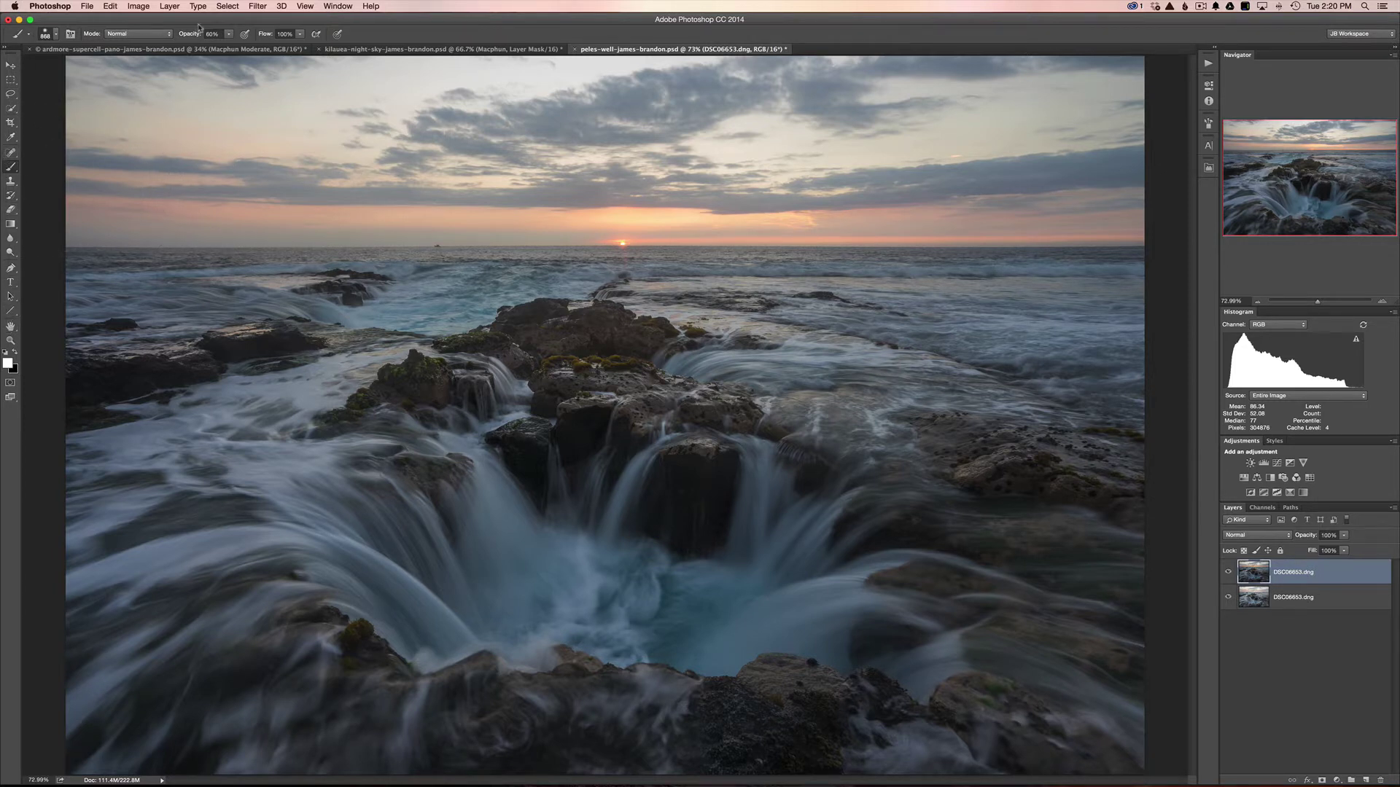
left_click(8, 66)
left_click(11, 152)
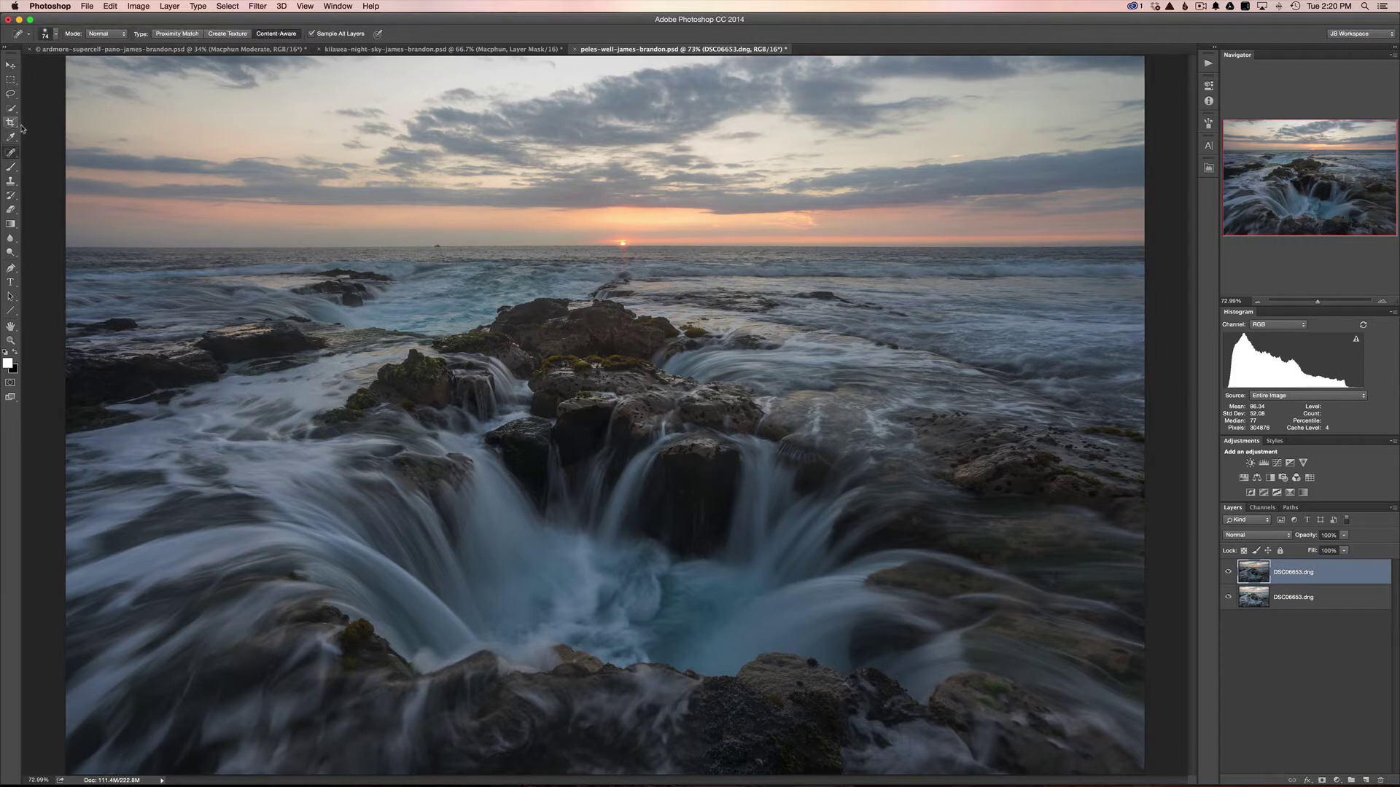
left_click(10, 167)
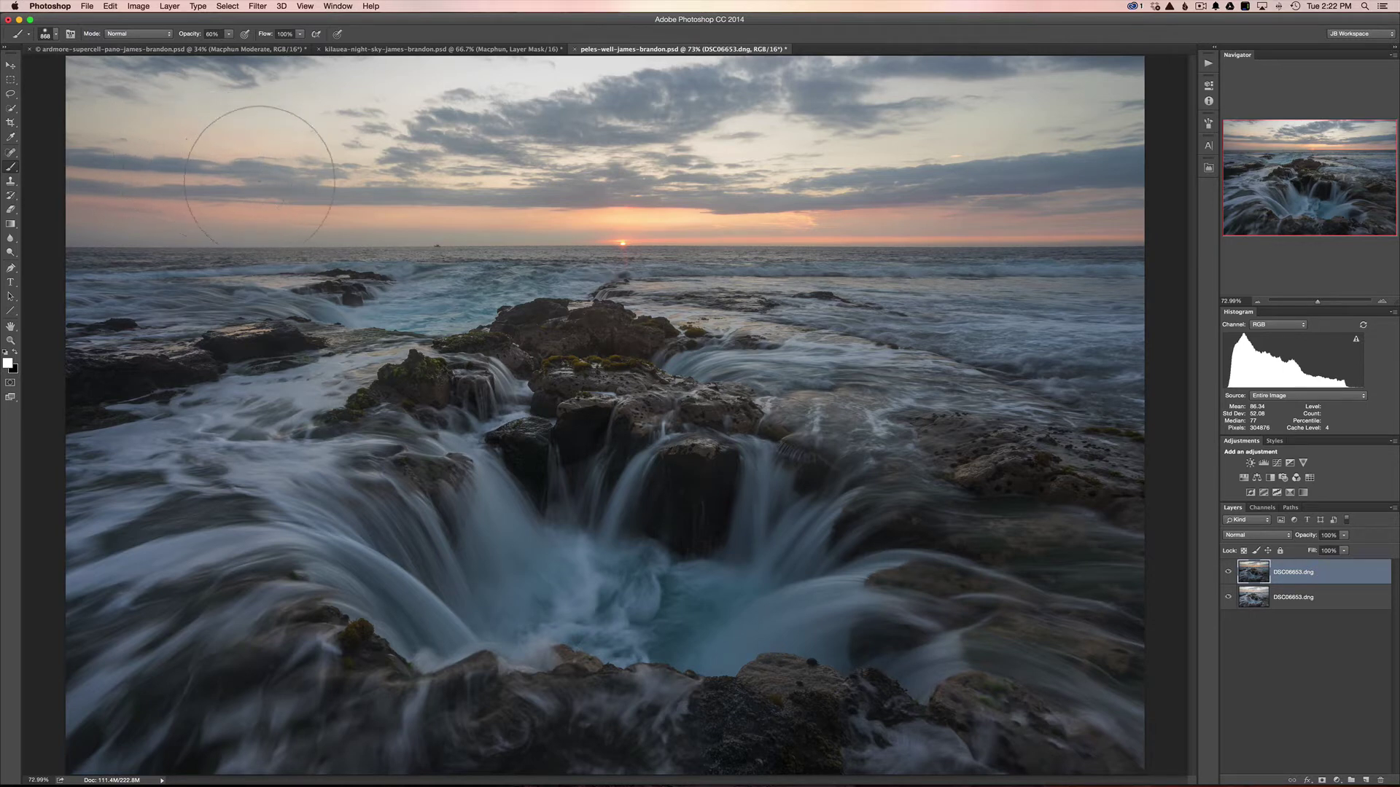
Step: Toggle Shape Dynamics and Transfer on and back off in the brush settings, and switch the Smoothing option
left_click(71, 35)
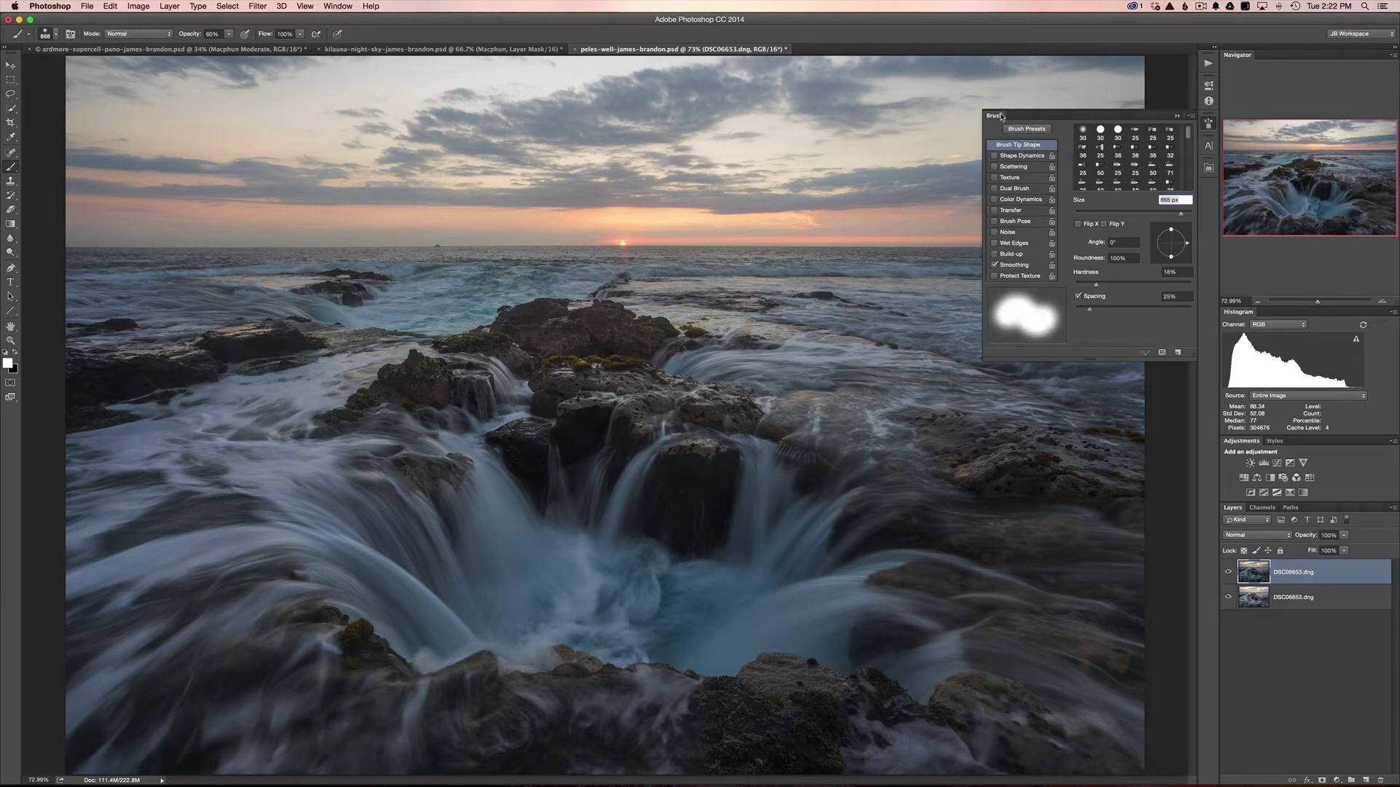
left_click(995, 155)
left_click(994, 209)
left_click(1014, 211)
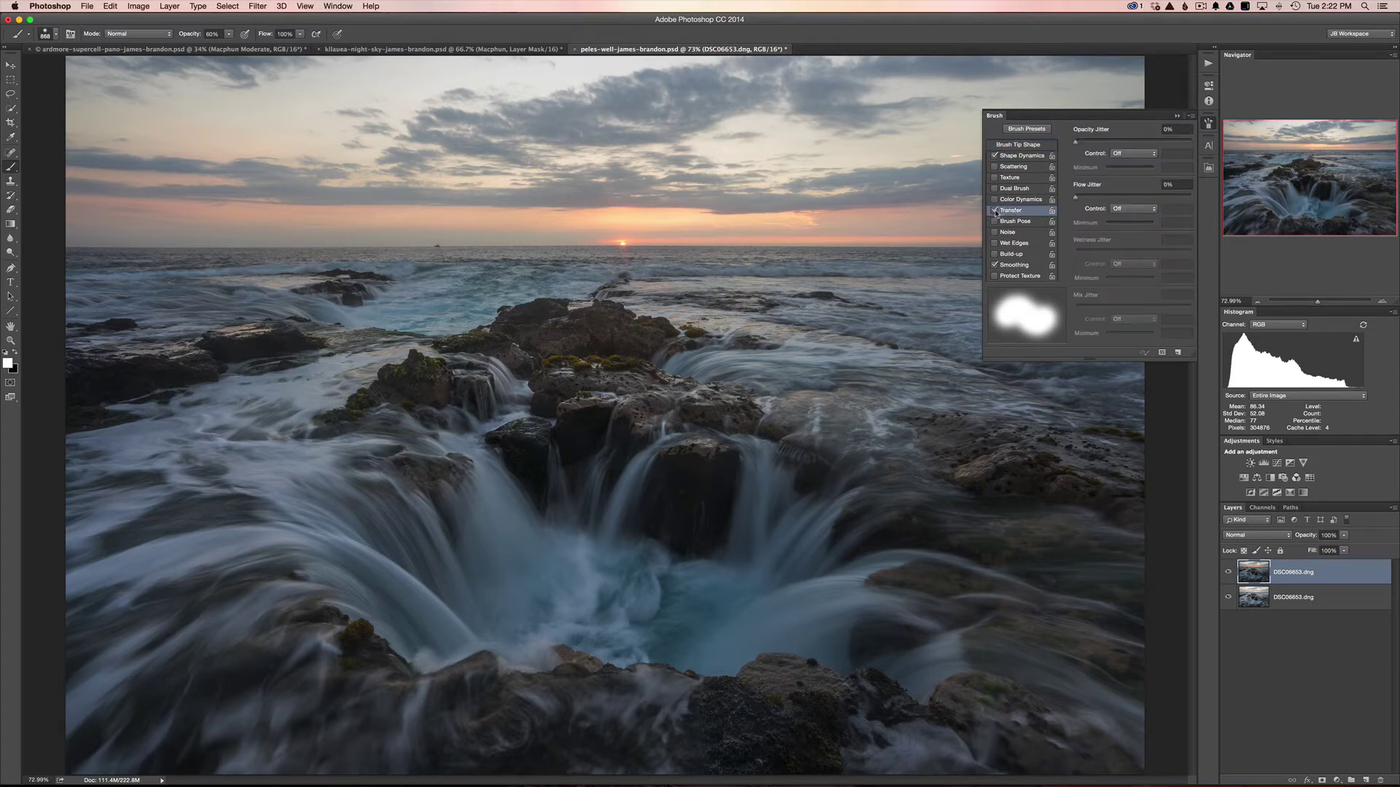
left_click(994, 211)
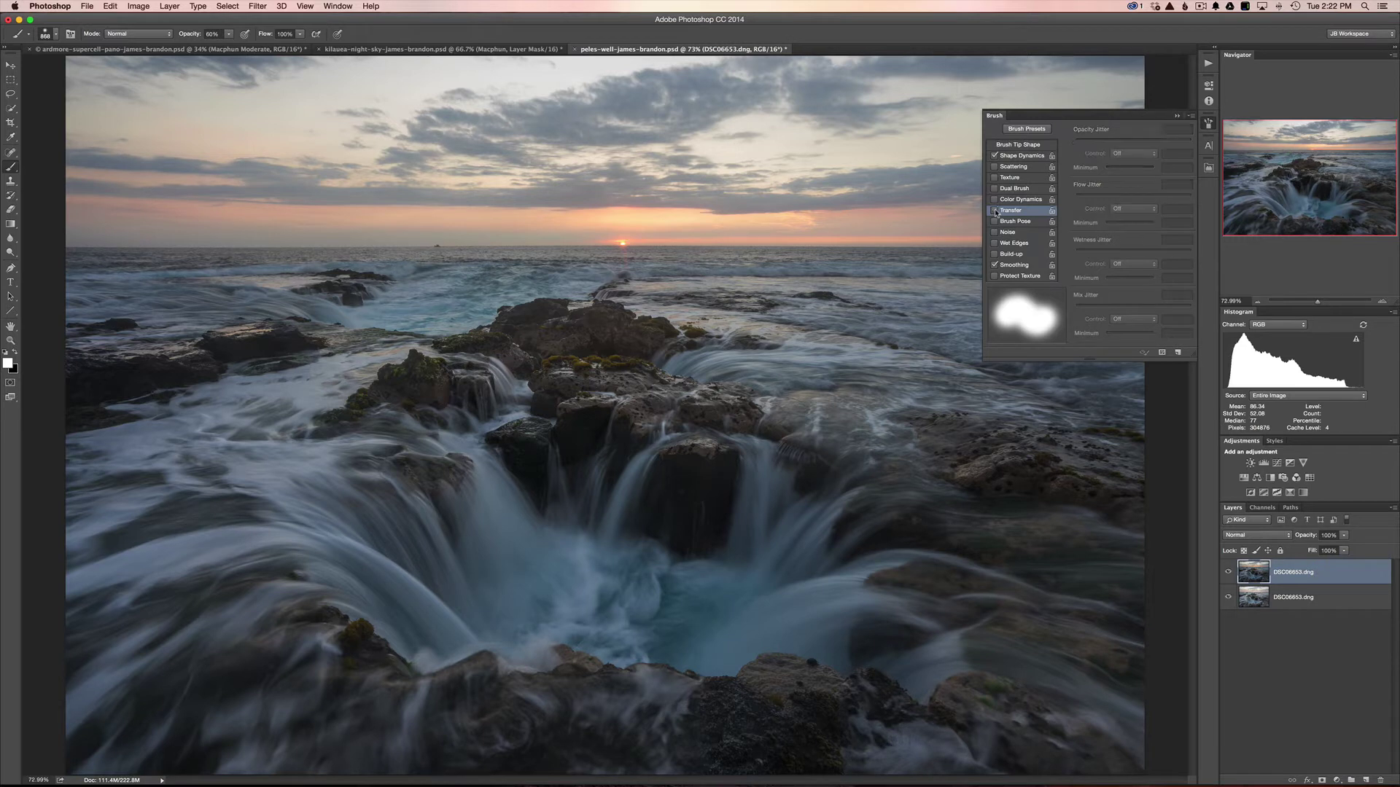
left_click(995, 157)
left_click(994, 266)
left_click(1177, 117)
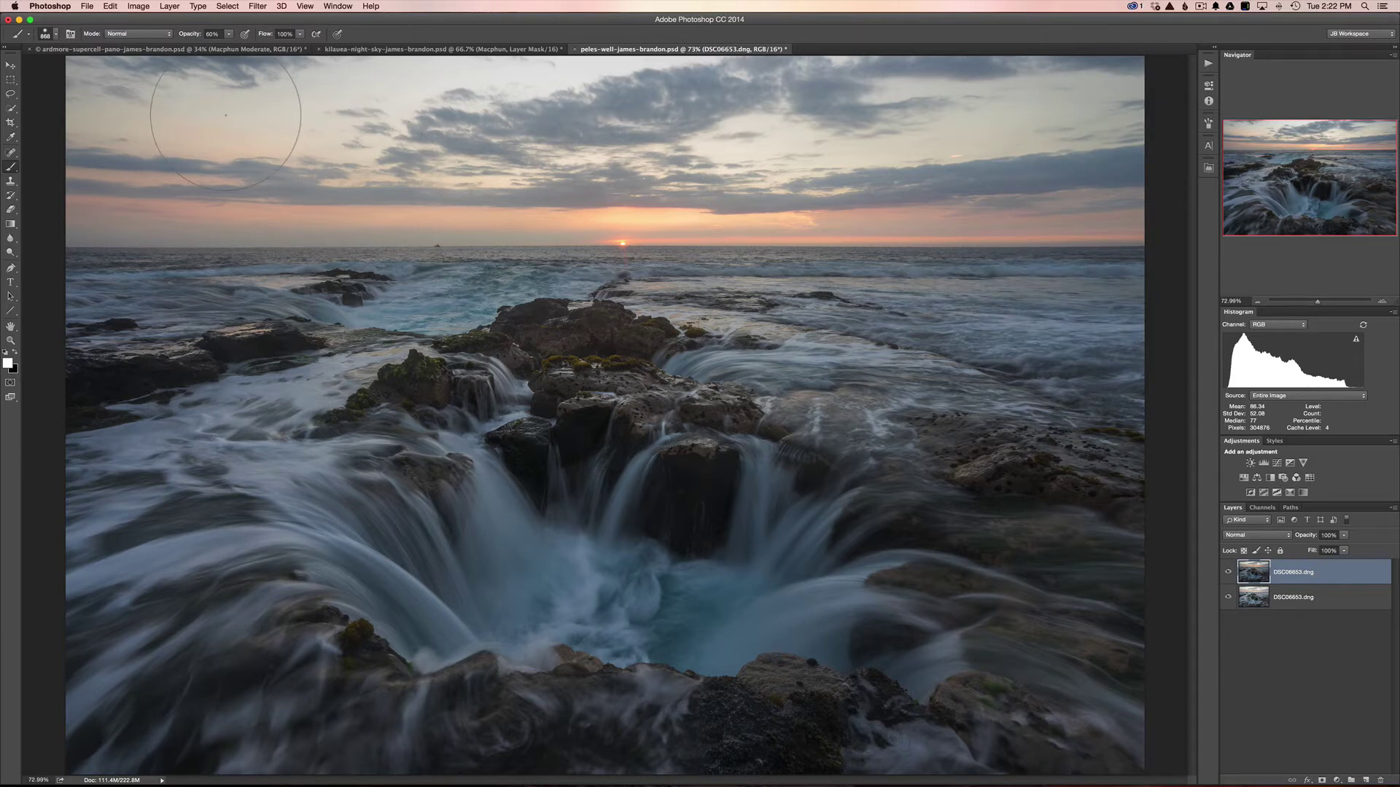
Step: Keep the brush blending mode at Normal and set the brush opacity to 80%
left_click(134, 34)
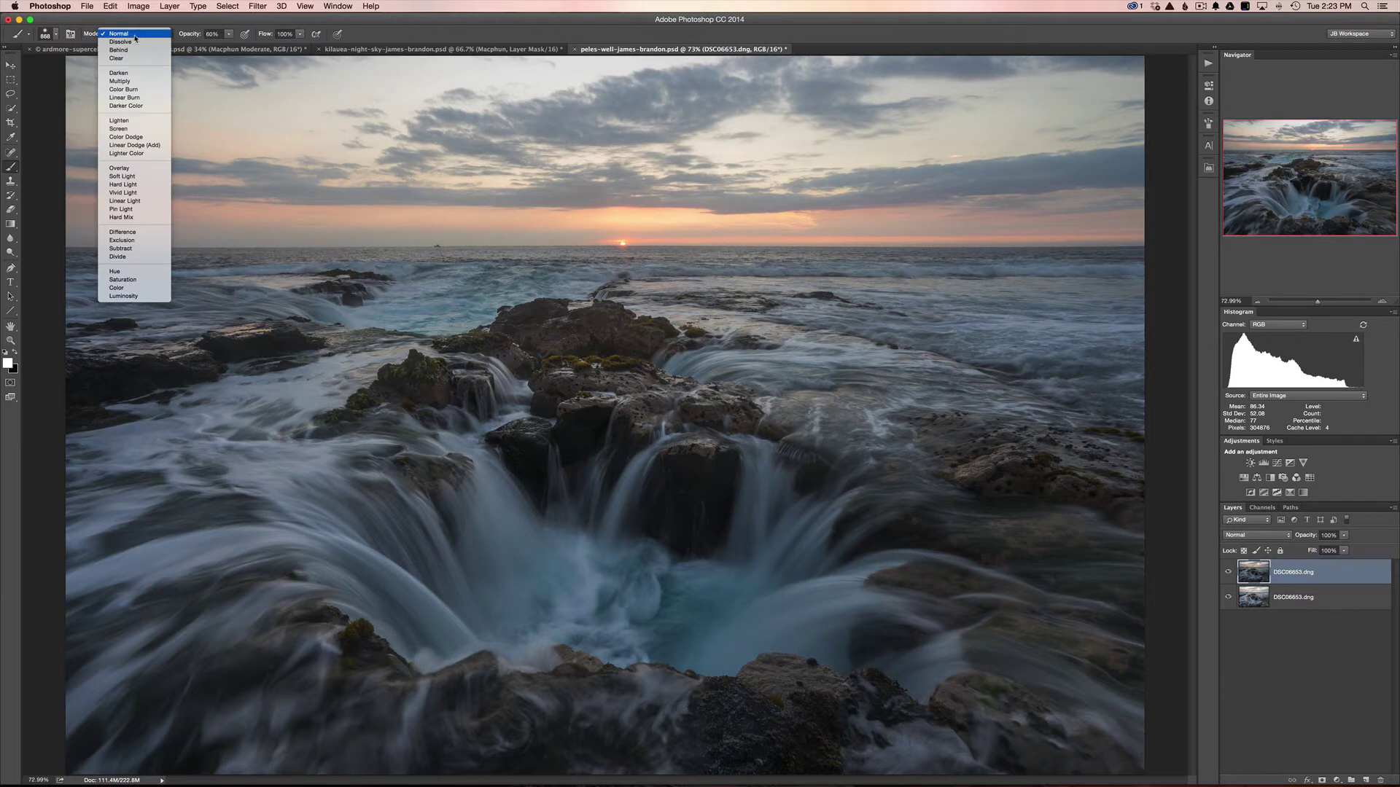
left_click(135, 35)
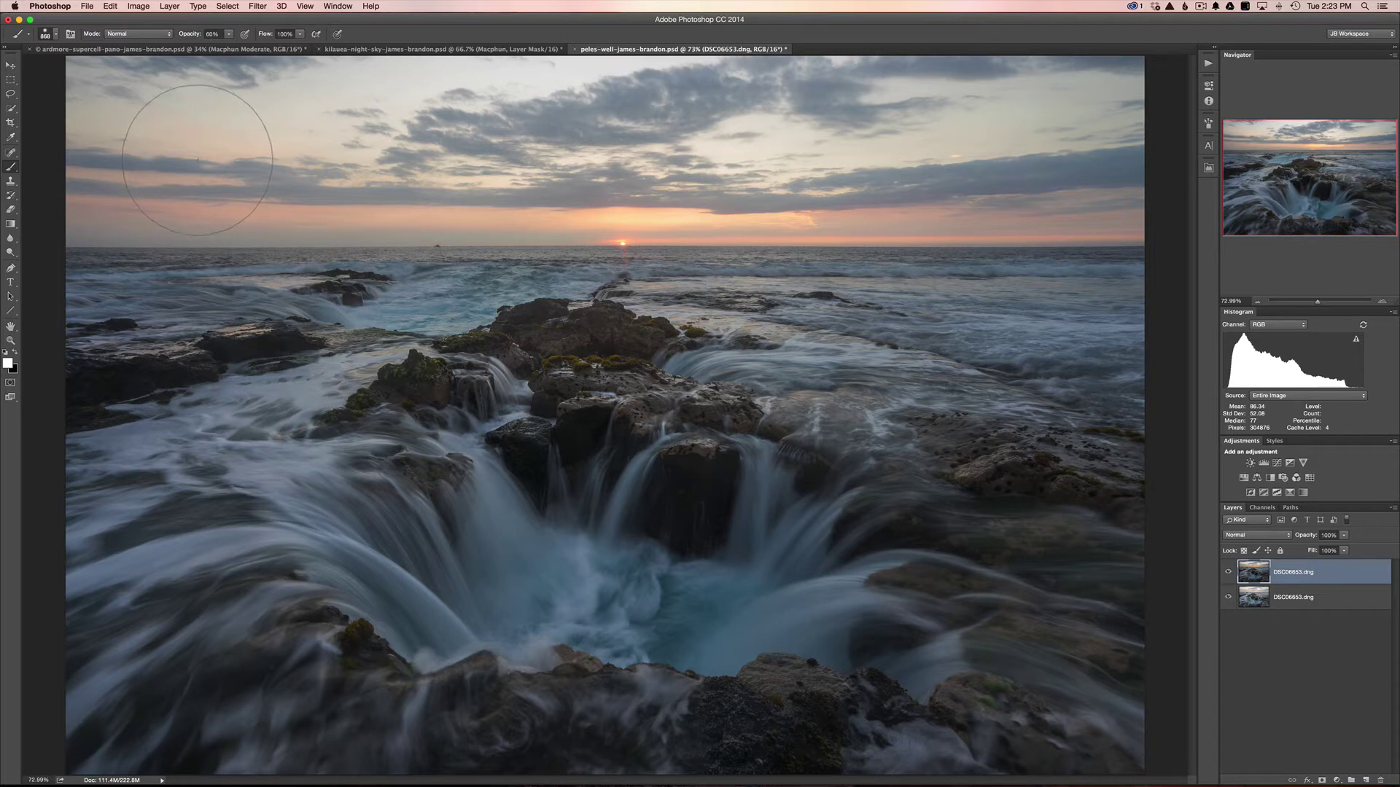
left_click(229, 33)
left_click_drag(230, 47, 201, 48)
Step: Try out different brush size and hardness settings for the current round brush
right_click(307, 167)
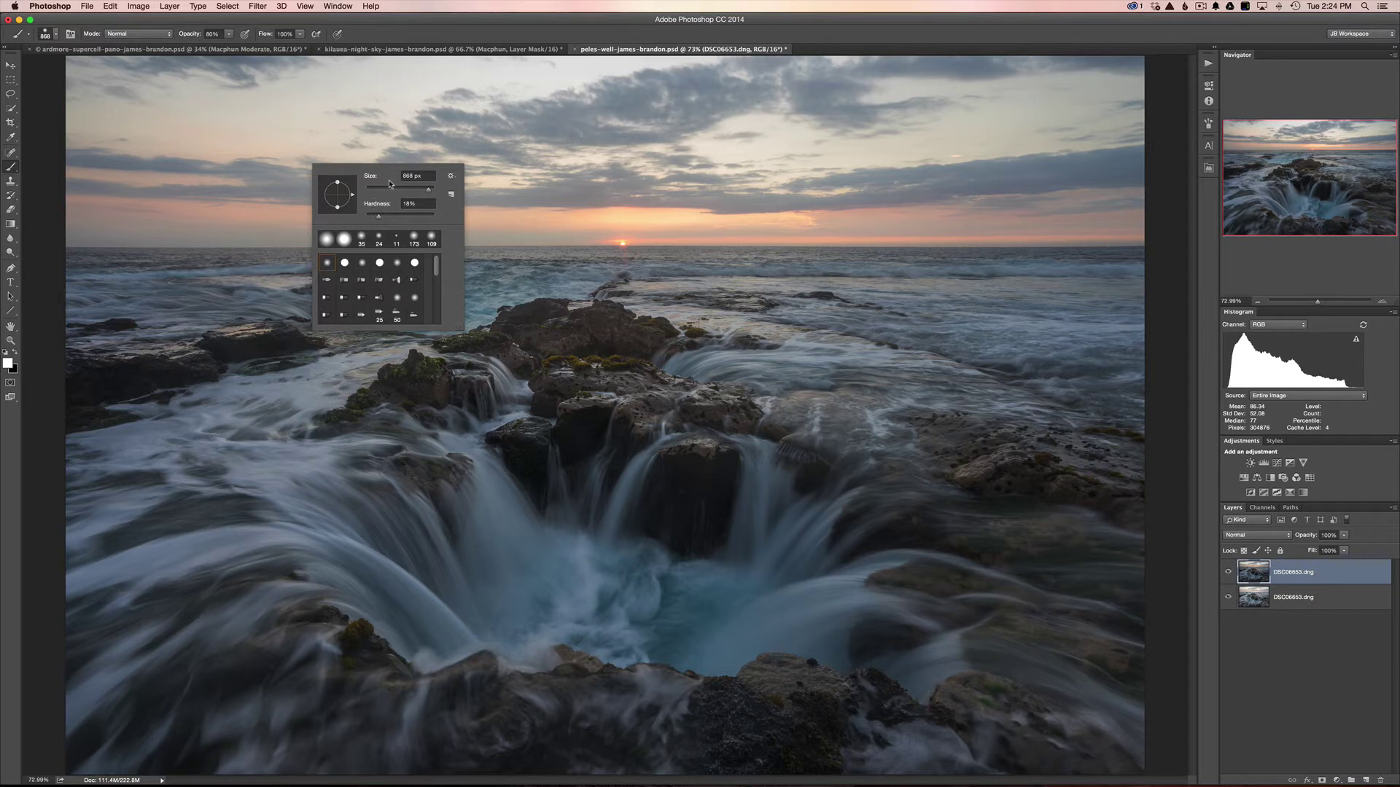
mouse_move(429, 193)
left_mouse_down()
mouse_move(410, 194)
mouse_move(426, 194)
left_mouse_up()
mouse_move(425, 193)
left_mouse_down()
mouse_move(359, 198)
mouse_move(437, 193)
mouse_move(414, 194)
left_mouse_up()
left_click_drag(379, 218, 380, 218)
left_click_drag(378, 218, 359, 217)
mouse_move(361, 218)
left_mouse_down()
mouse_move(392, 219)
mouse_move(366, 219)
mouse_move(377, 217)
left_mouse_up()
left_click_drag(375, 219, 373, 222)
left_click_drag(373, 222, 356, 224)
key("Return")
left_click_drag(154, 188, 233, 188)
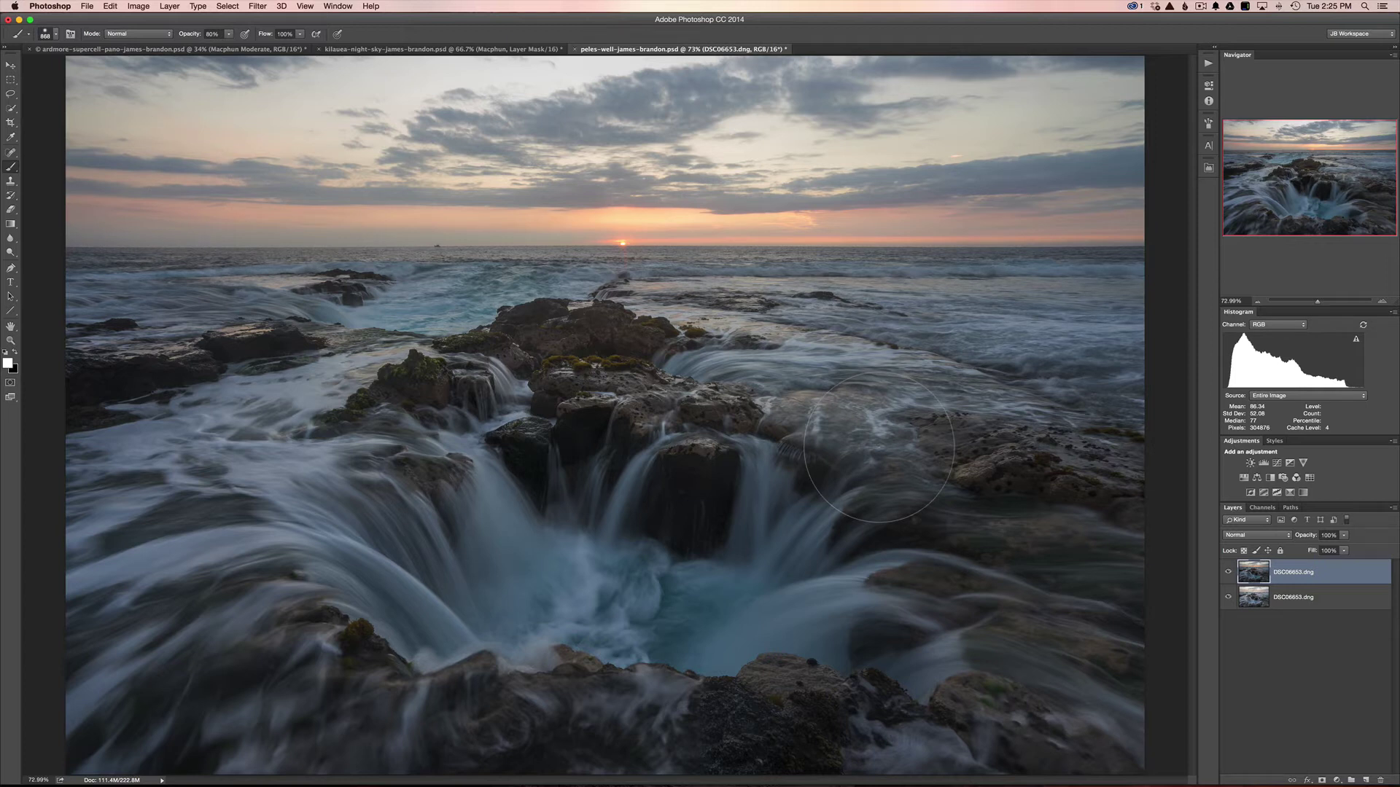
Step: Create a new layer named Black above the photo layers
key("super+shift+n")
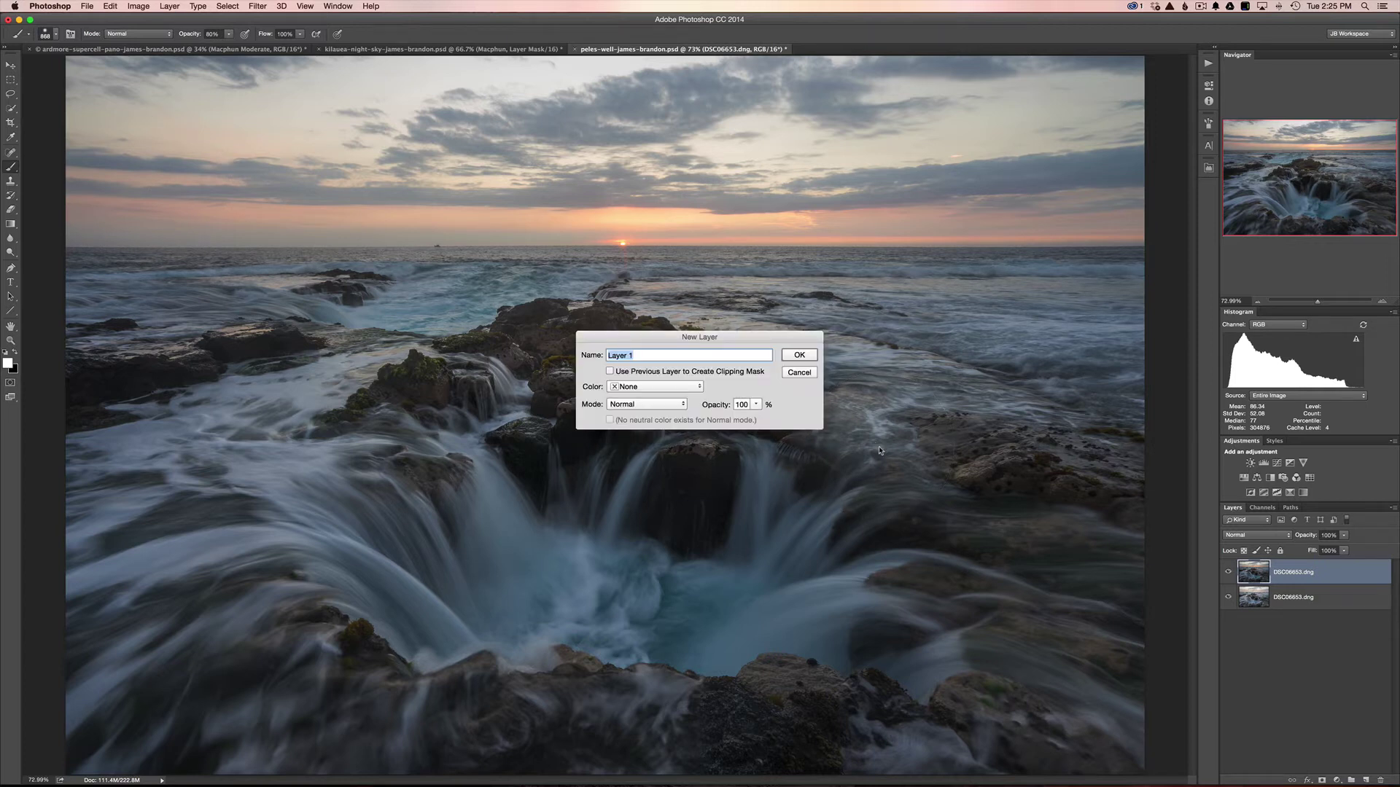
type("Black")
key("Return")
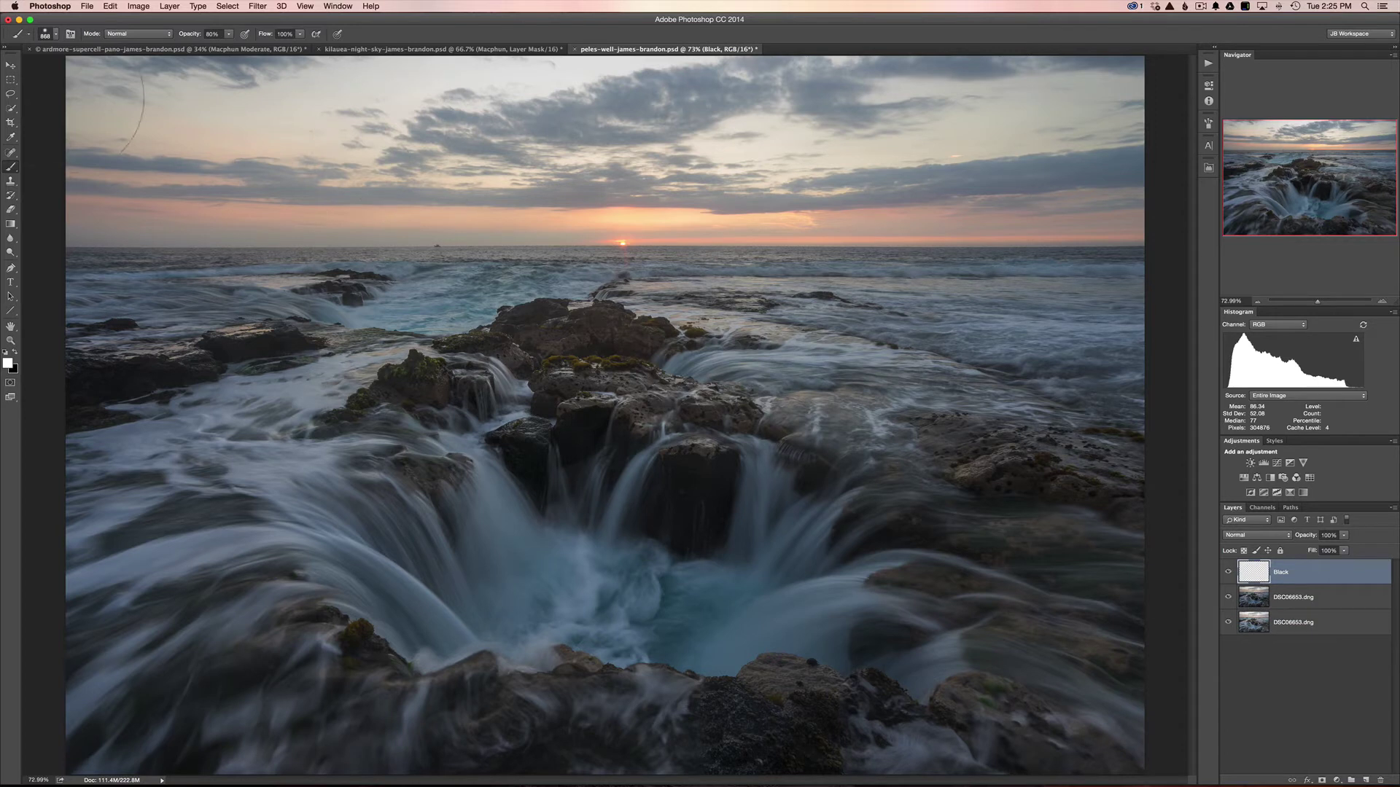
Step: Make black the foreground colour and fill the whole Black layer with it using the Paint Bucket tool
left_click(11, 223)
left_click(45, 231)
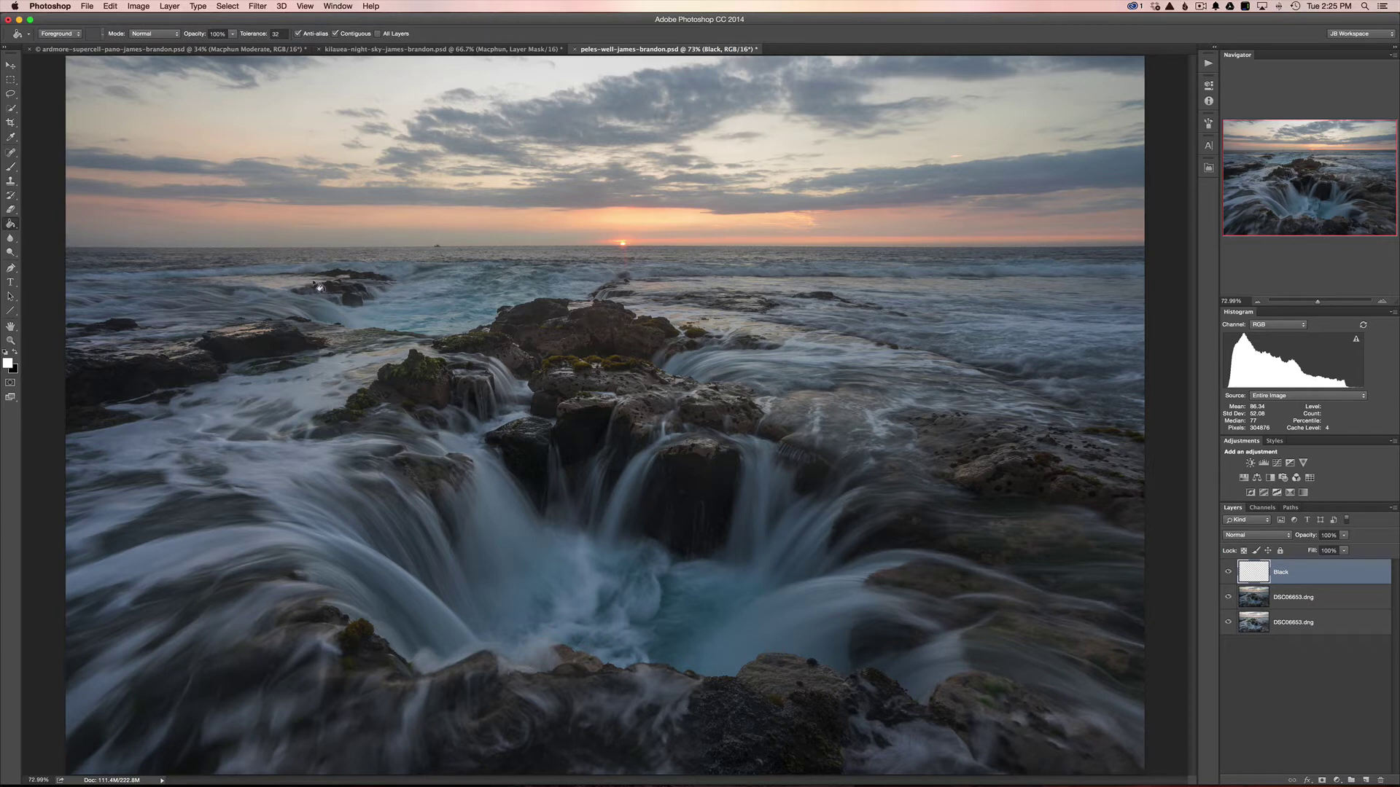
left_click(15, 352)
left_click(340, 269)
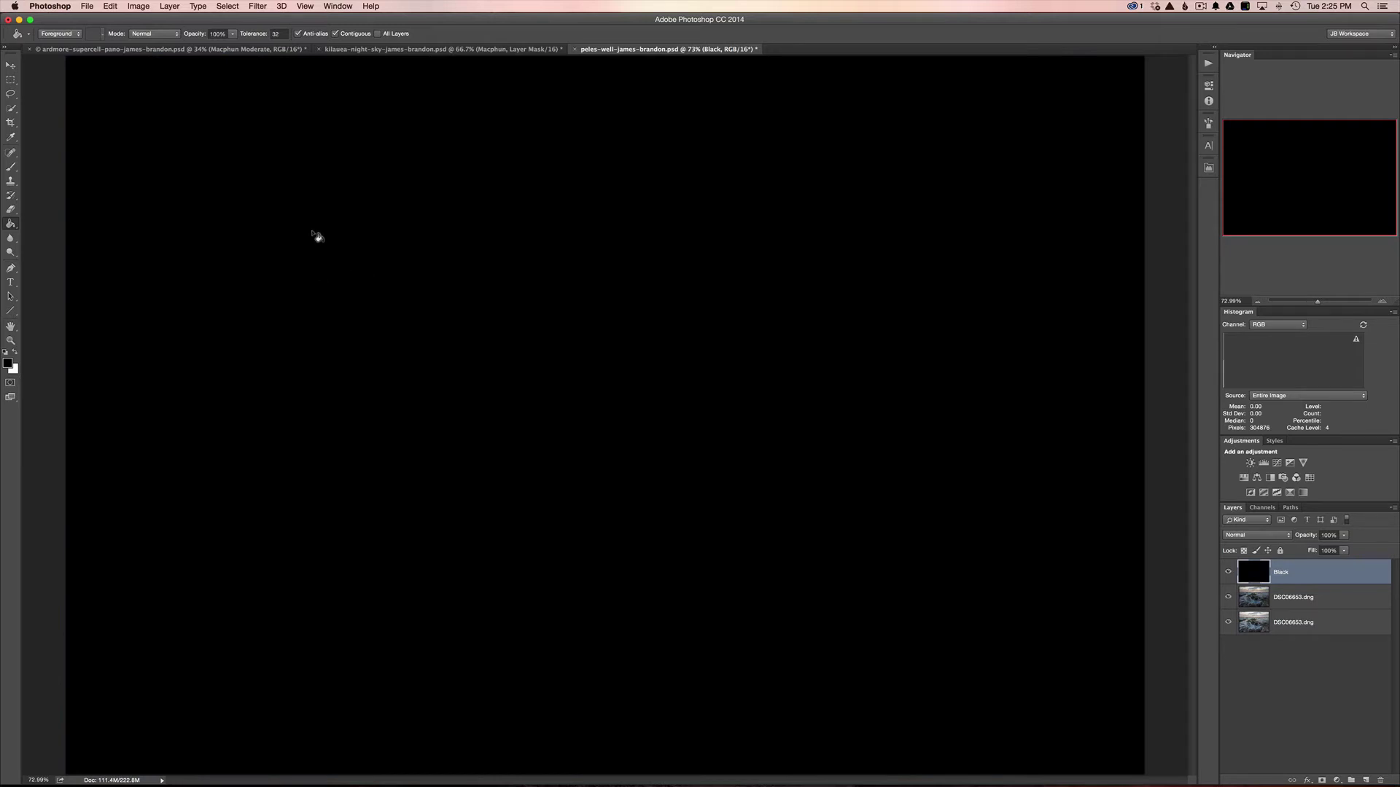
Step: Return to the Brush tool, set its opacity to 100% and lower its hardness to 0%
key("b")
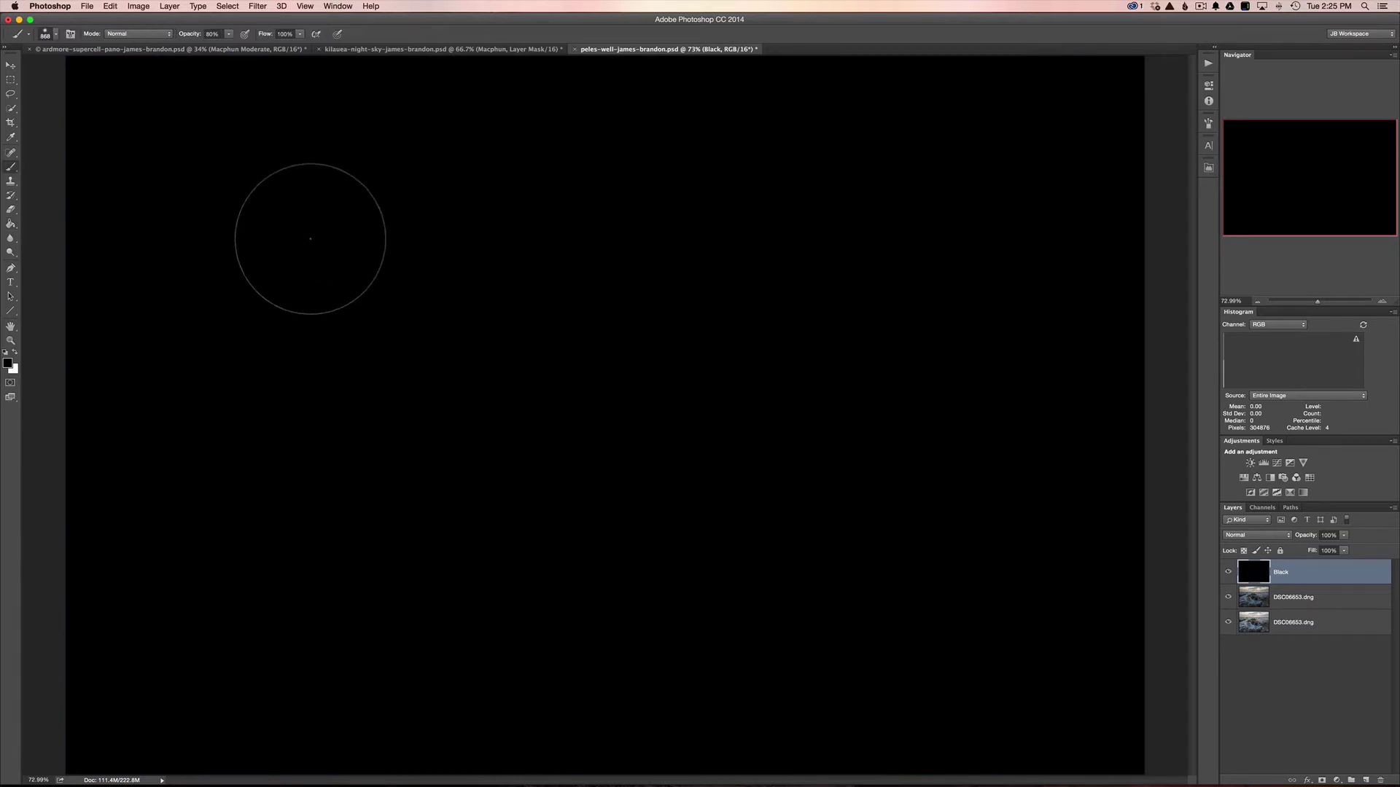
key("0")
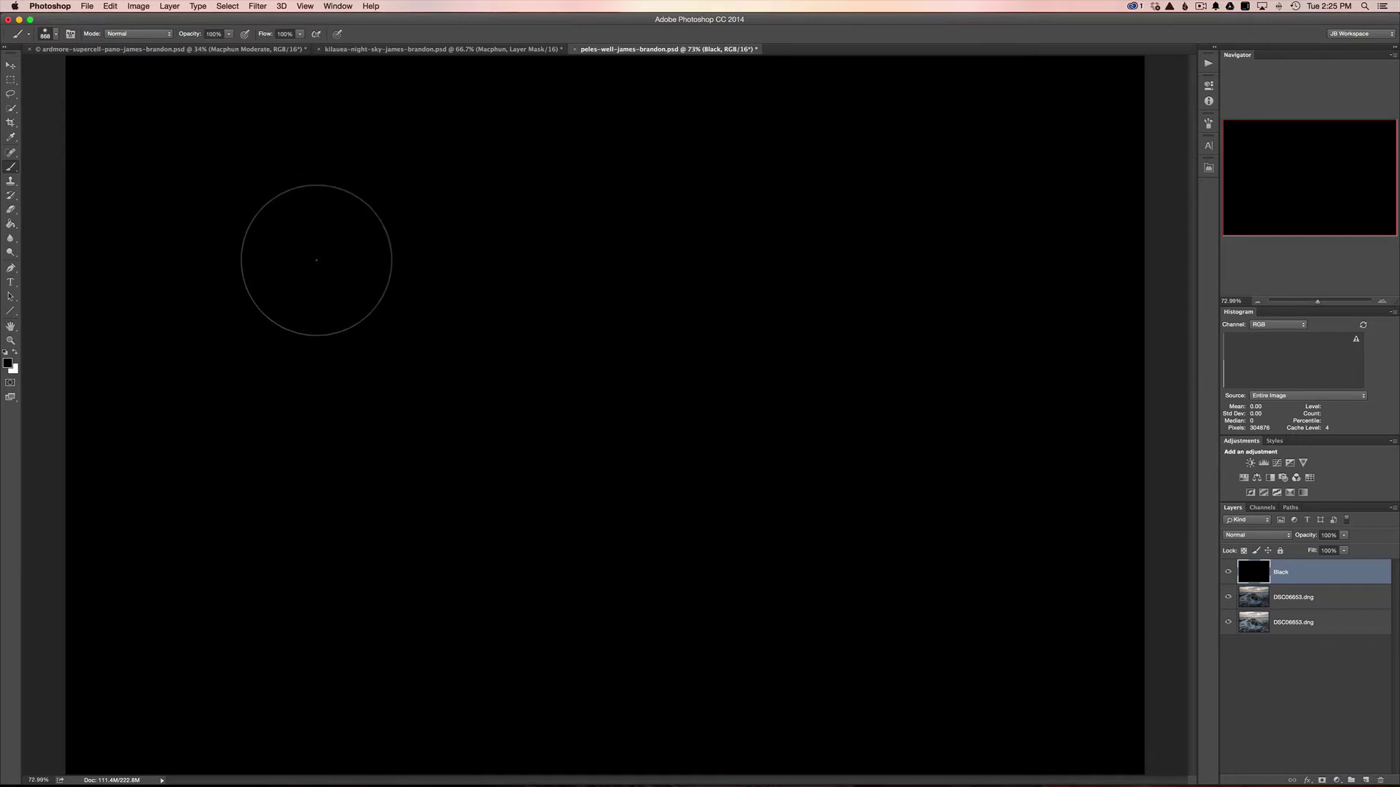
right_click(358, 318)
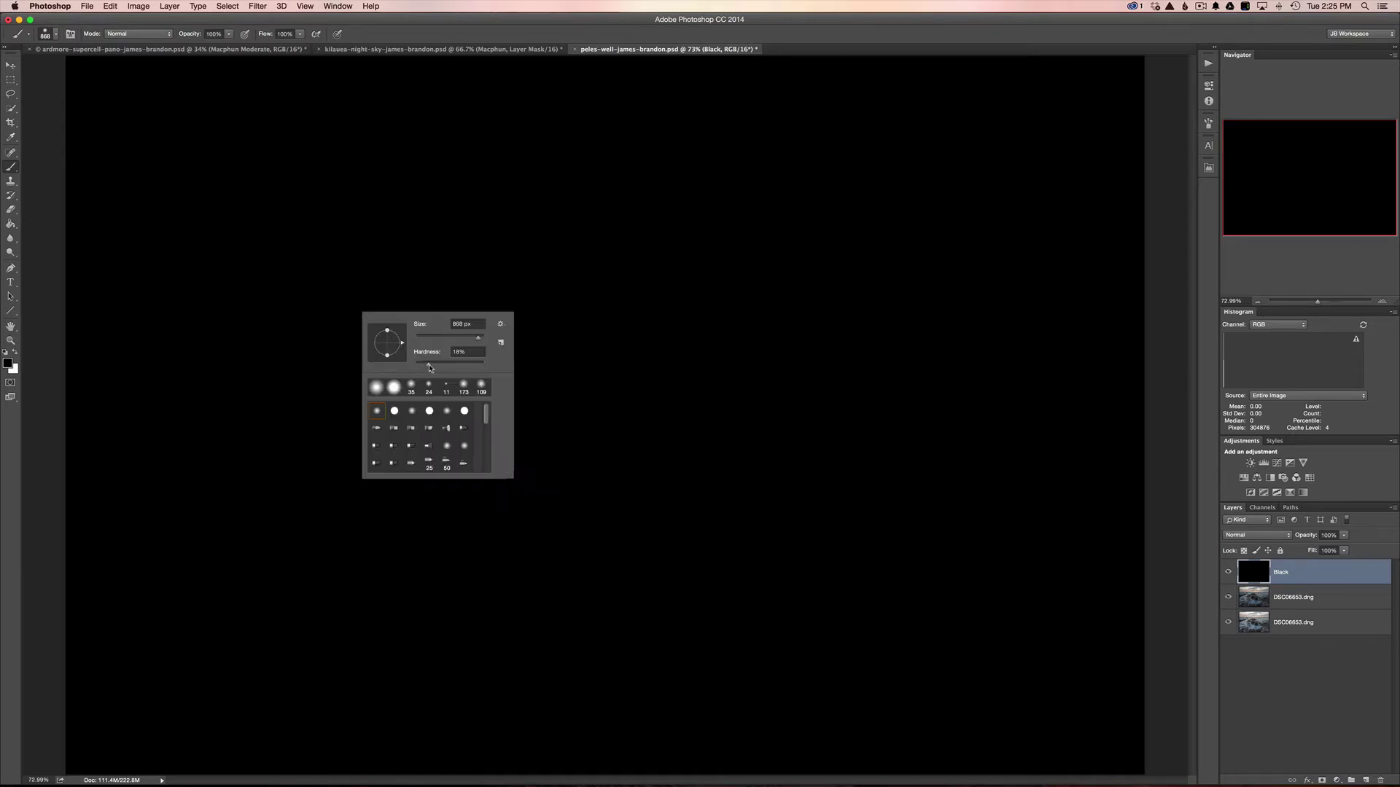
left_click_drag(428, 365, 413, 366)
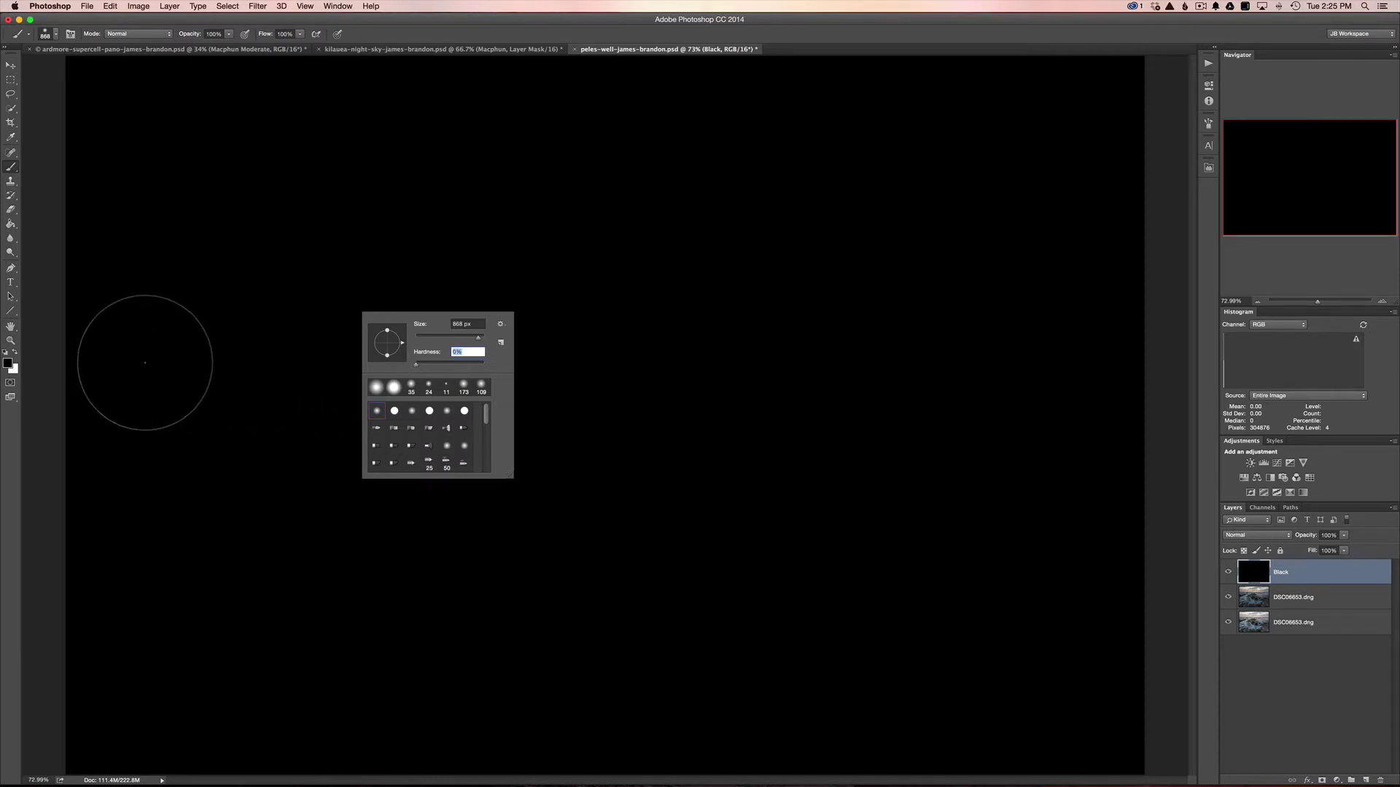
type("18")
key("Return")
right_click(320, 370)
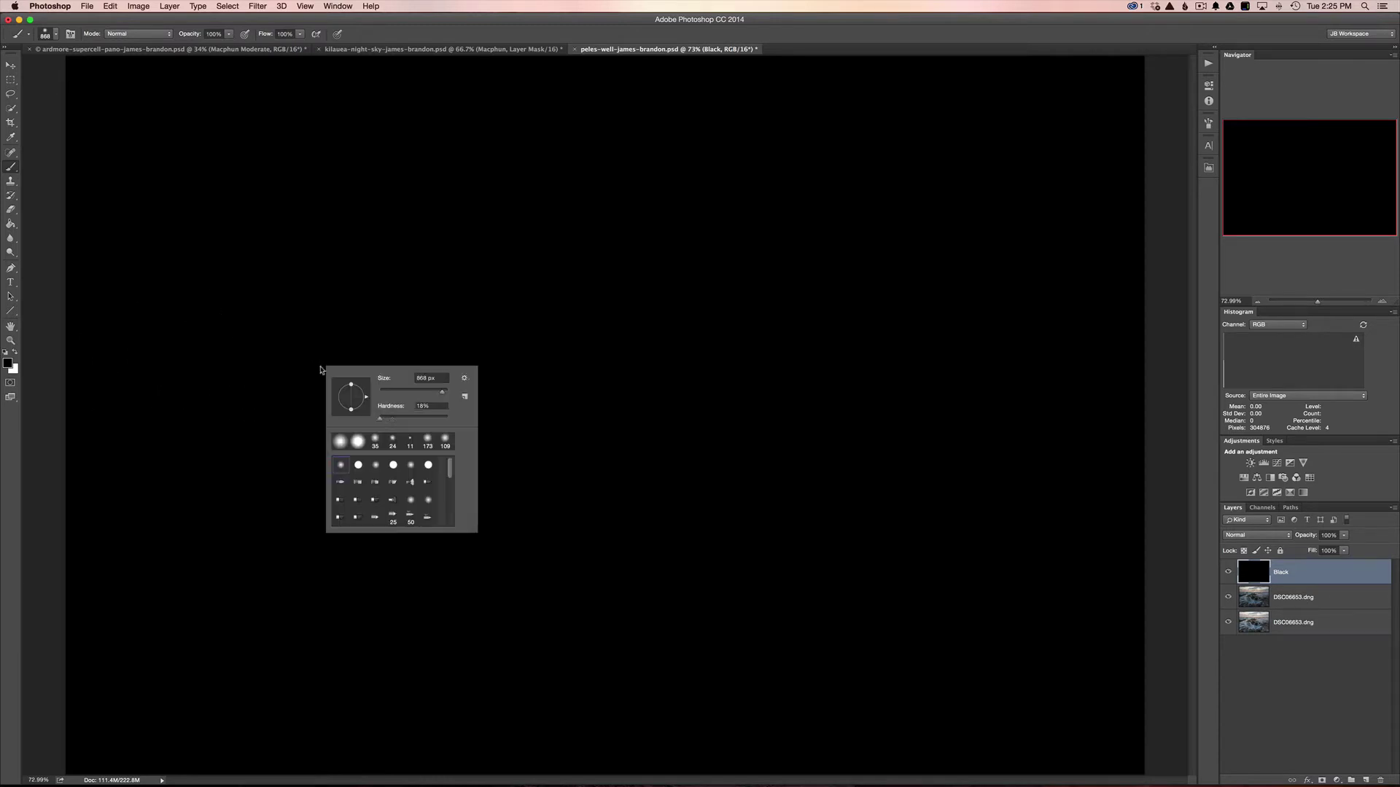
left_click(387, 421)
left_click(1136, 514)
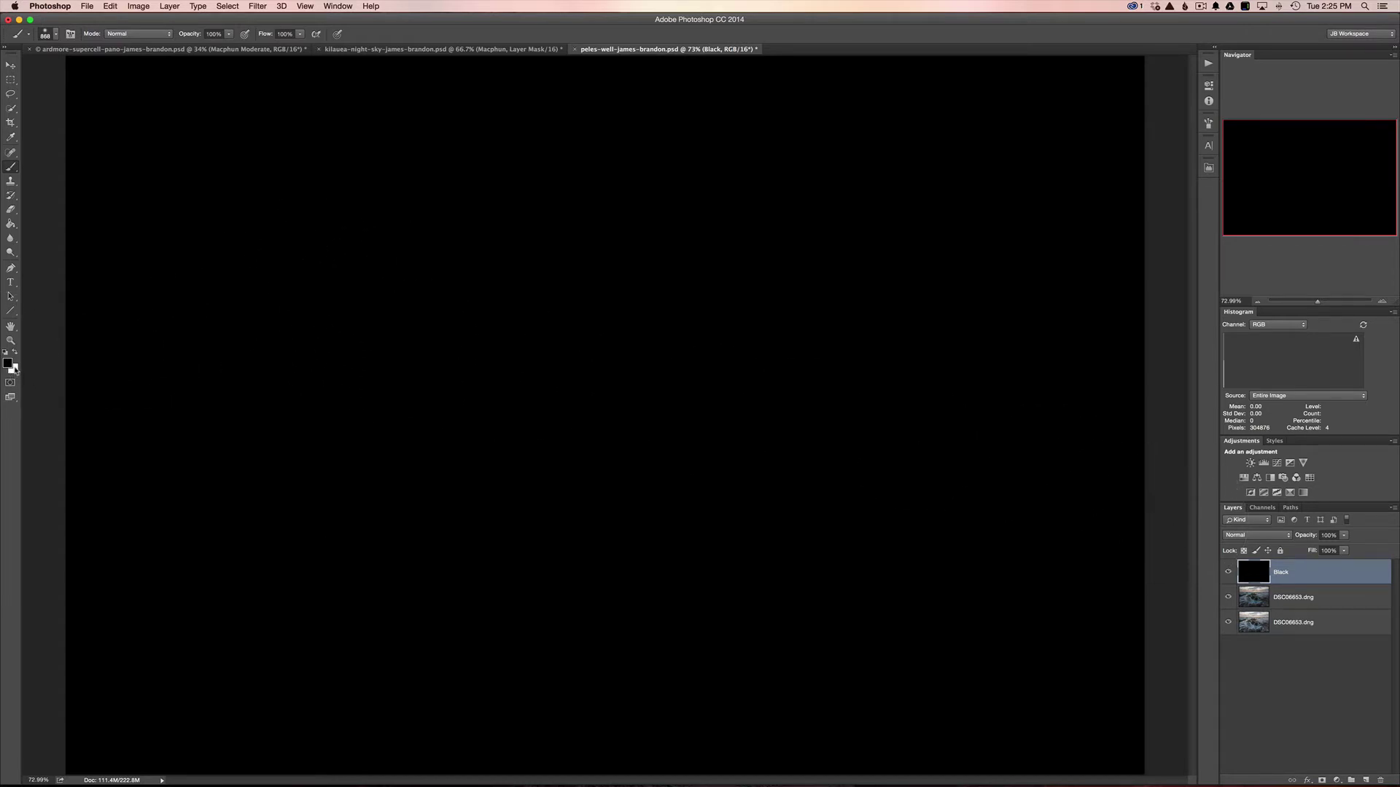
Step: Swap the colours so white is the foreground, dismiss the background colour picker and reactivate the Brush tool
key("x")
left_click(14, 370)
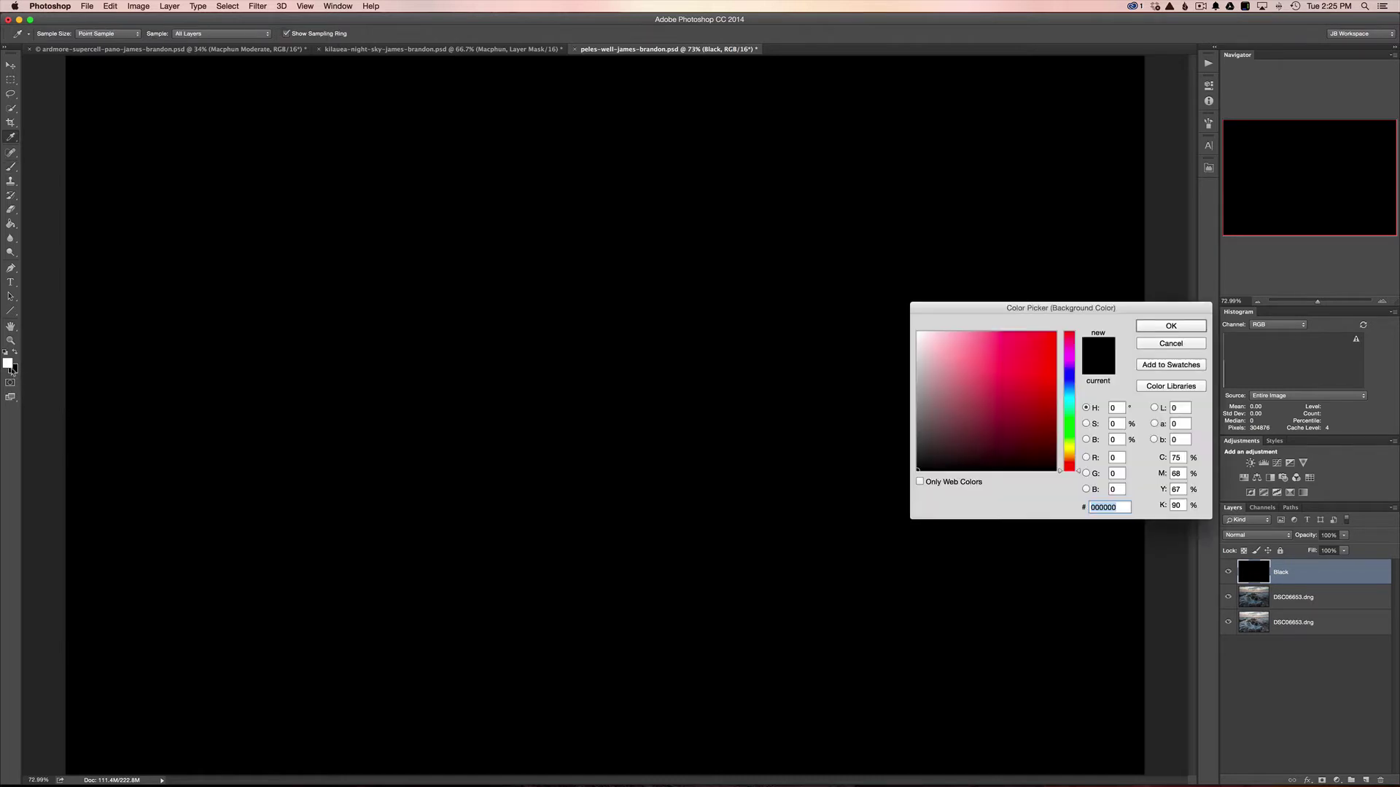
left_click(1171, 344)
key("b")
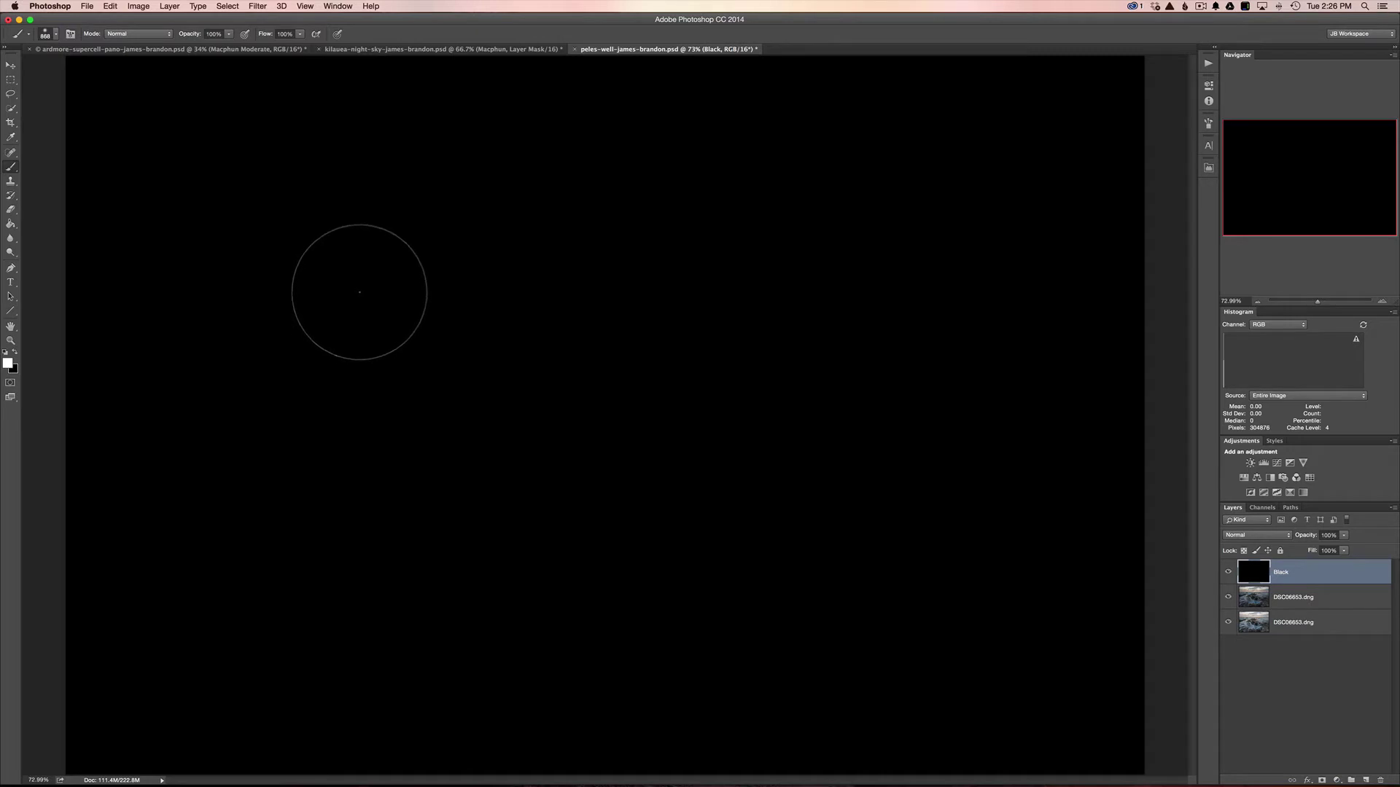
Step: Reduce the brush to 700 px and enlarge it in increments to 2300 px
mouse_move(359, 298)
left_mouse_down("ctrl+alt")
mouse_move(567, 349)
mouse_move(247, 316)
mouse_move(333, 315)
left_mouse_up("ctrl+alt")
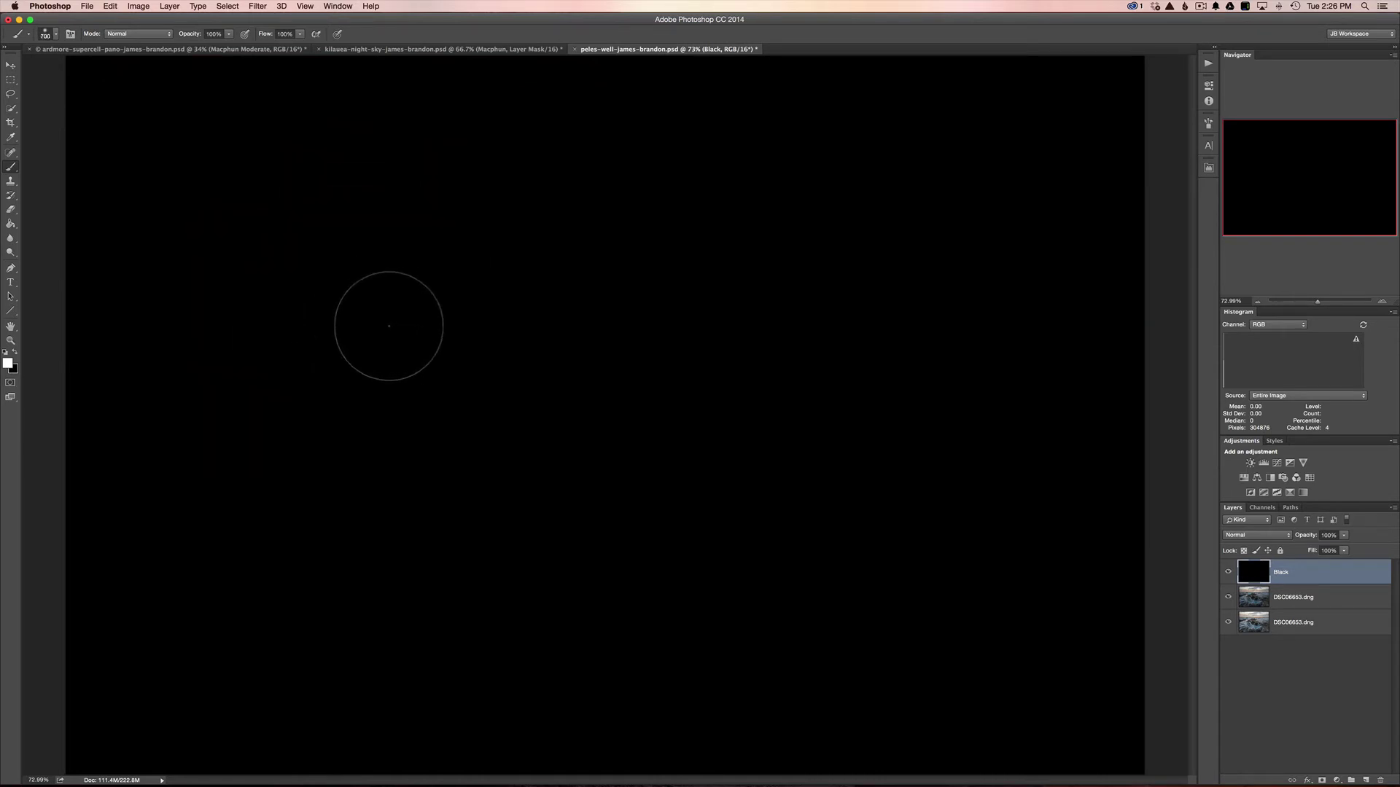
key("bracketright")
key("bracketright")
key("bracketright")
key("bracketright")
key("bracketright")
key("bracketright")
key("bracketright")
key("bracketright")
key("bracketright")
key("bracketright")
key("bracketright")
key("bracketright")
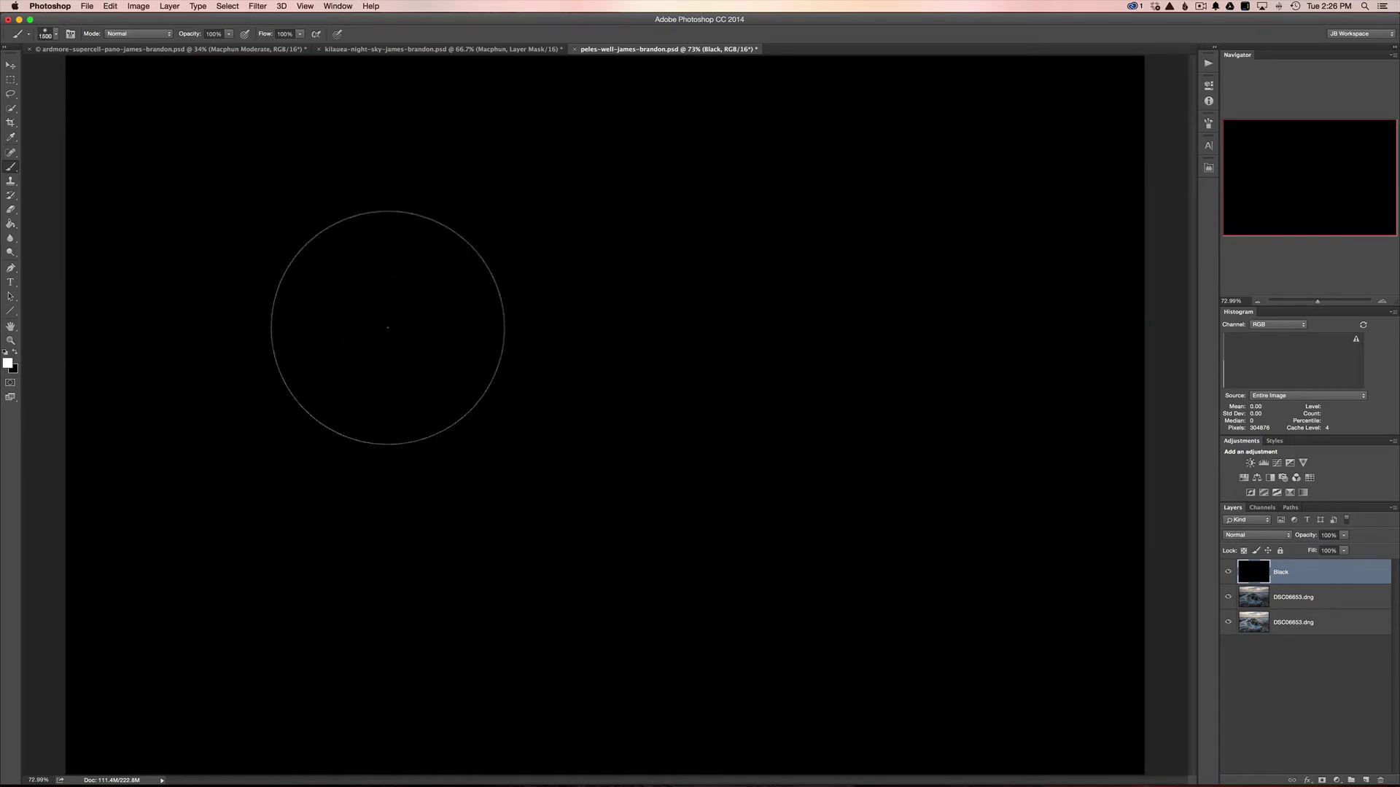
key("bracketright")
key("bracketright")
key("bracketright")
key("bracketright")
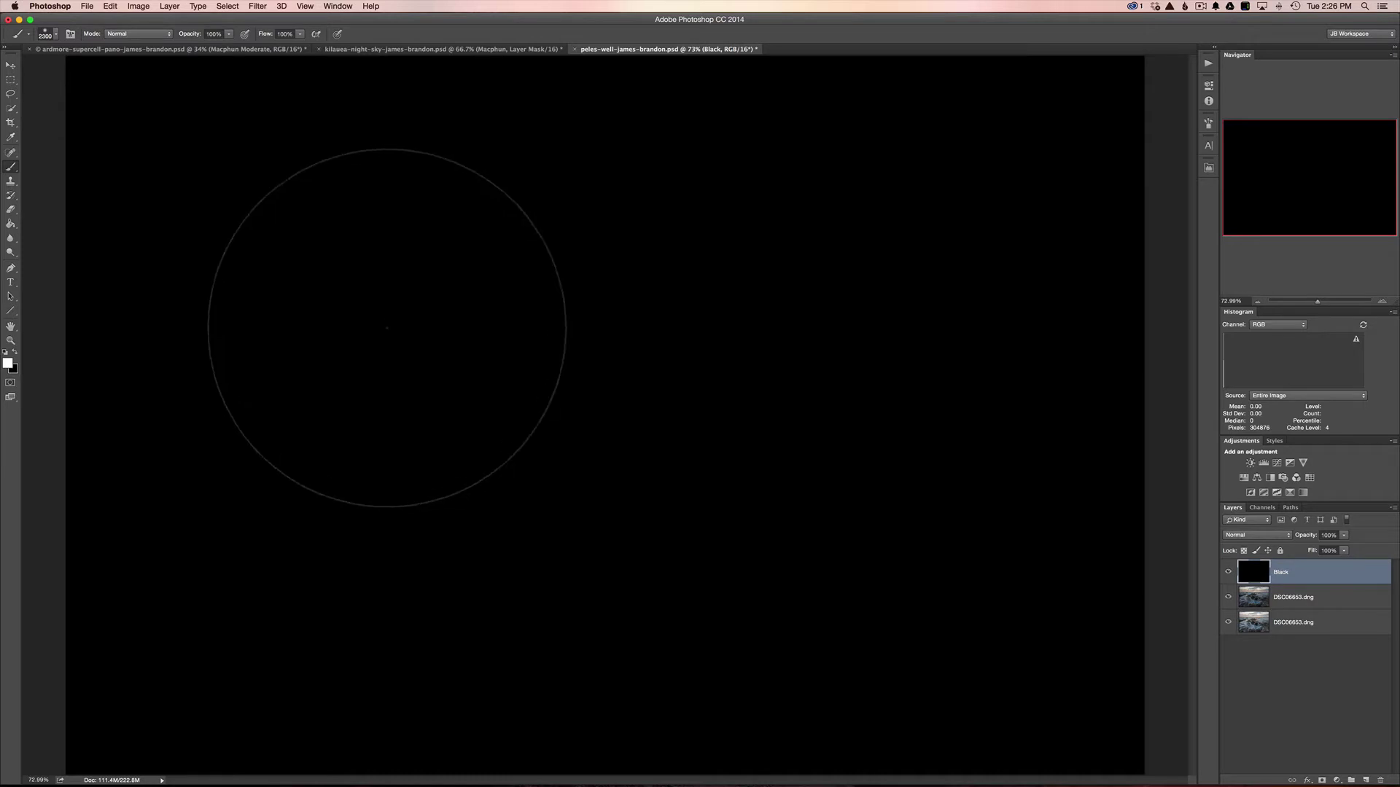
Step: Shrink the brush in increments and fine-tune its size to about 1464 px
key("bracketleft")
key("bracketleft")
key("bracketleft")
key("bracketleft")
key("bracketleft")
key("bracketleft")
key("bracketleft")
key("bracketleft")
key("bracketleft")
key("bracketleft")
key("bracketleft")
key("bracketleft")
key("bracketleft")
key("bracketleft")
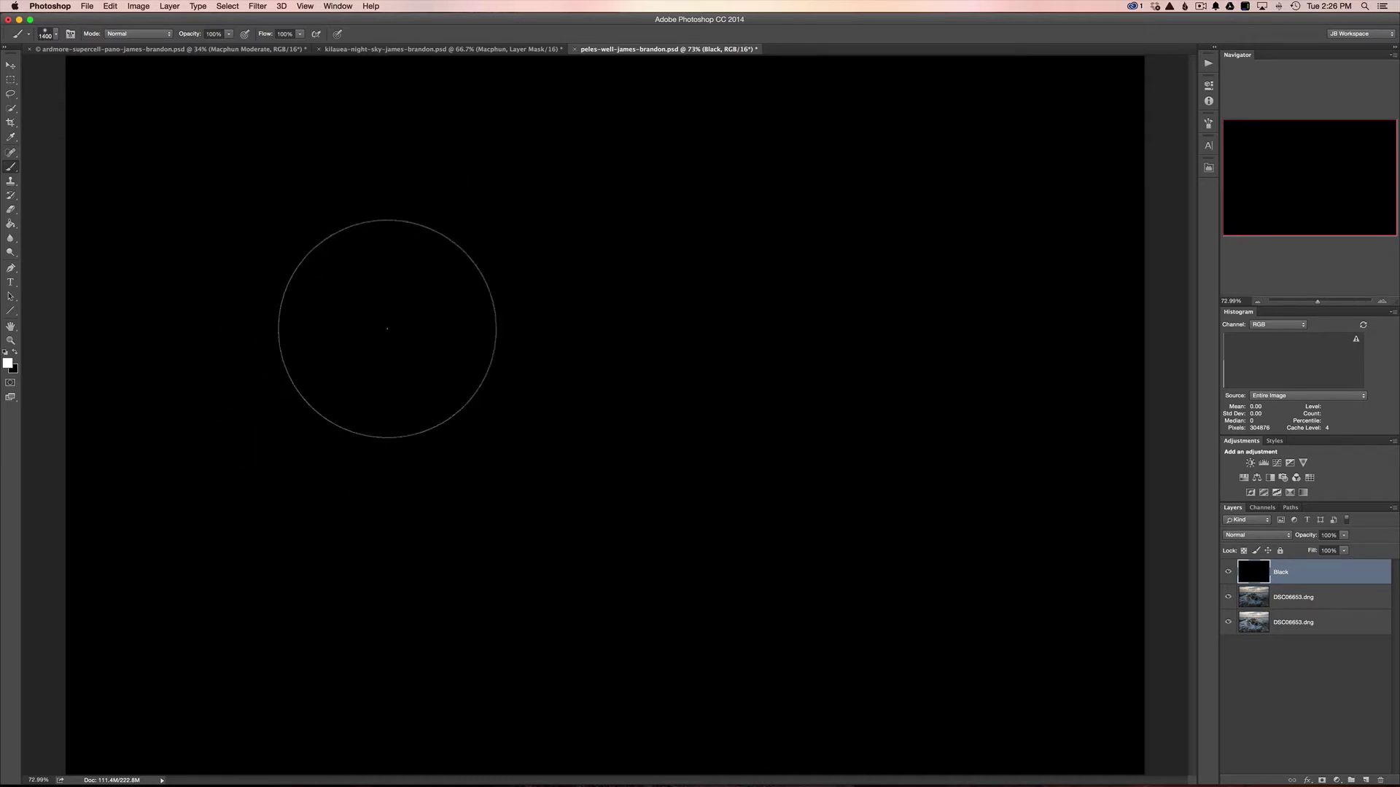
key("bracketright")
key("bracketright")
key("bracketright")
key("bracketright")
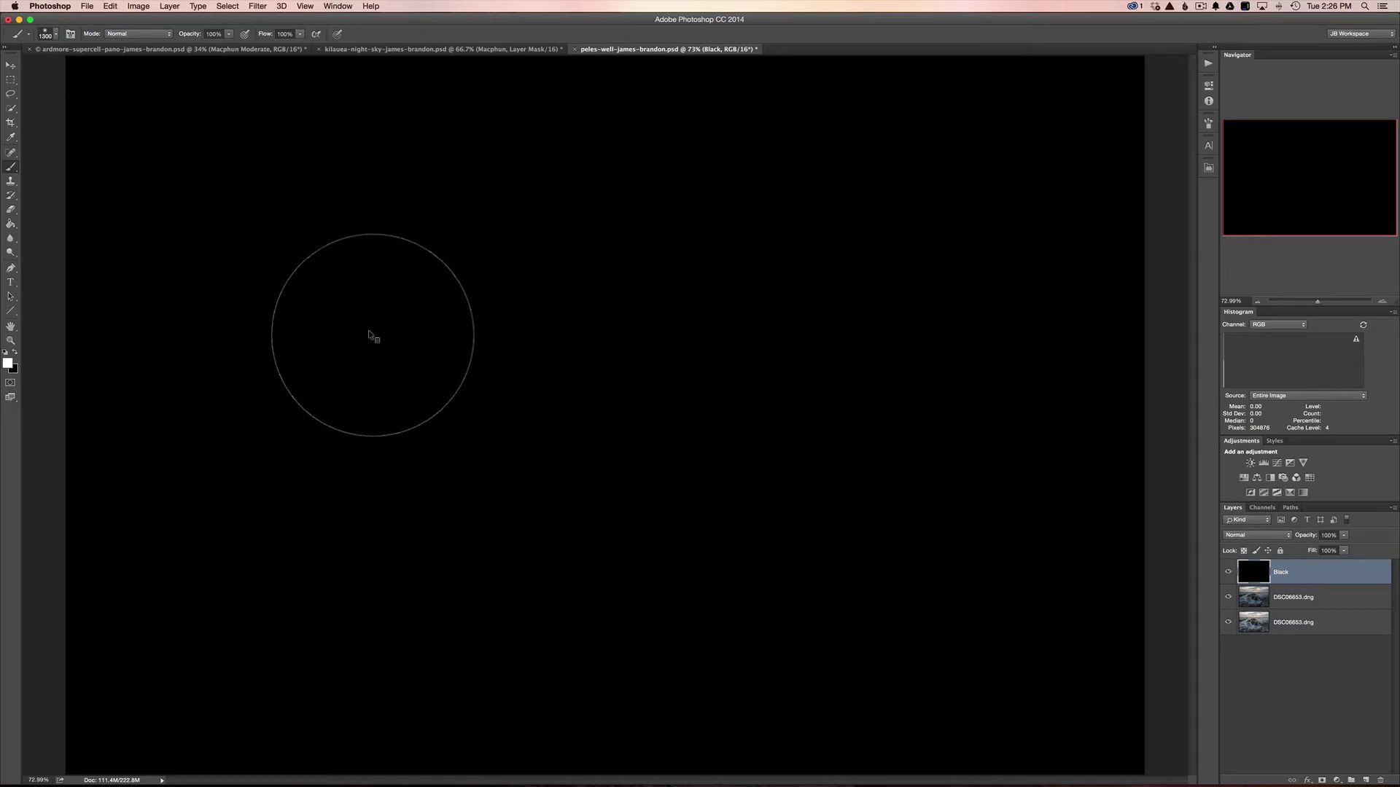
mouse_move(370, 336)
left_mouse_down()
mouse_move(469, 369)
mouse_move(293, 331)
mouse_move(503, 374)
left_mouse_up()
left_click_drag(337, 335, 182, 310)
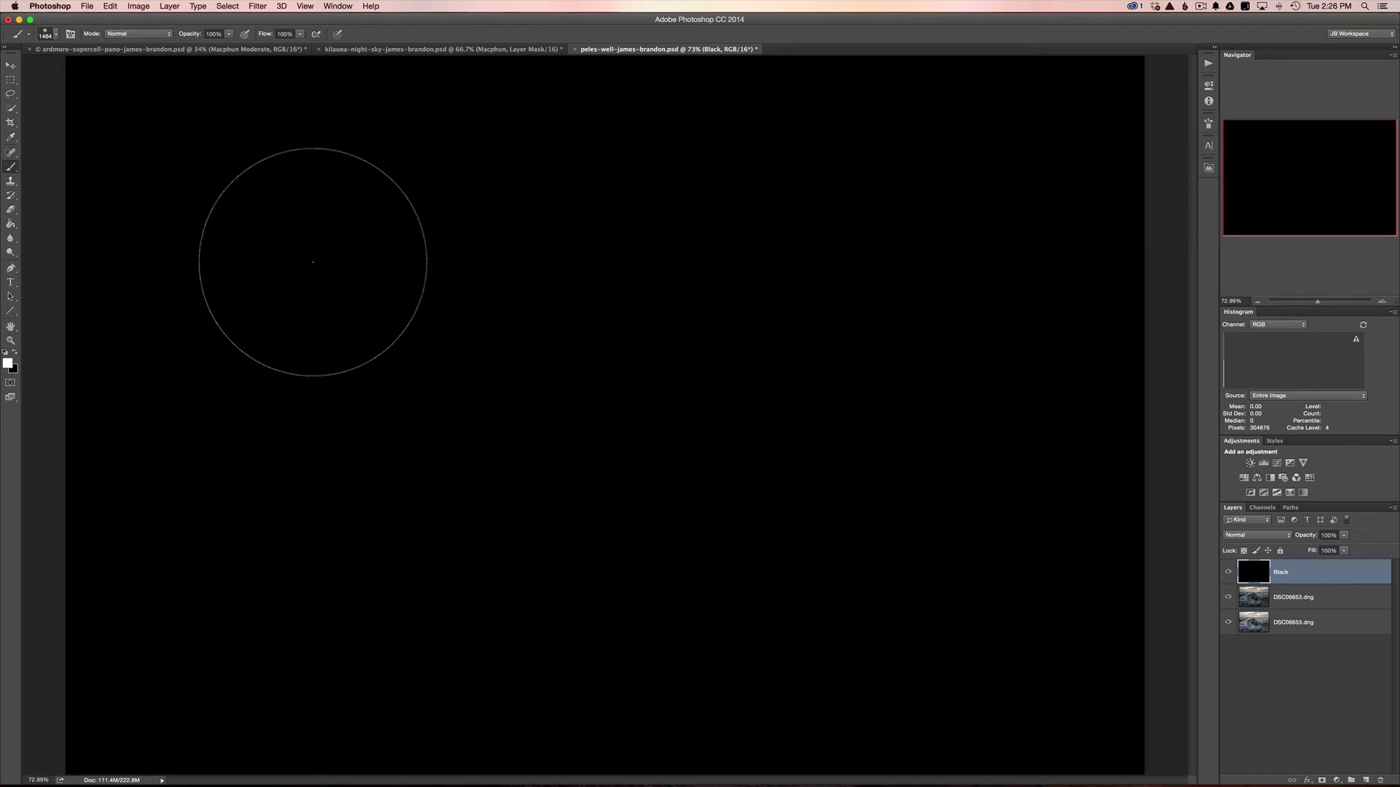
Step: Stamp a soft white dab at 0% hardness on the Black layer and a second dab beside it at 100% hardness
left_click(312, 262)
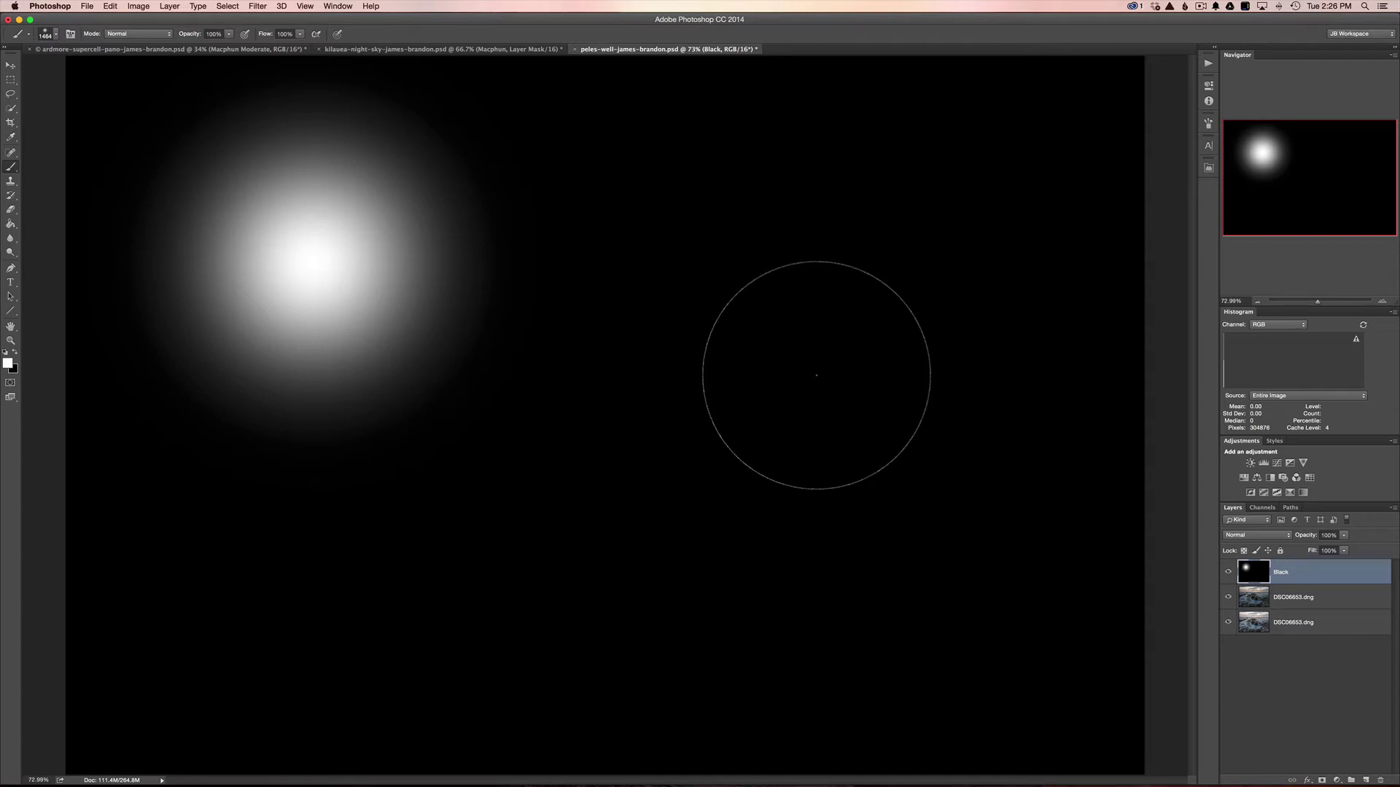
right_click(512, 246)
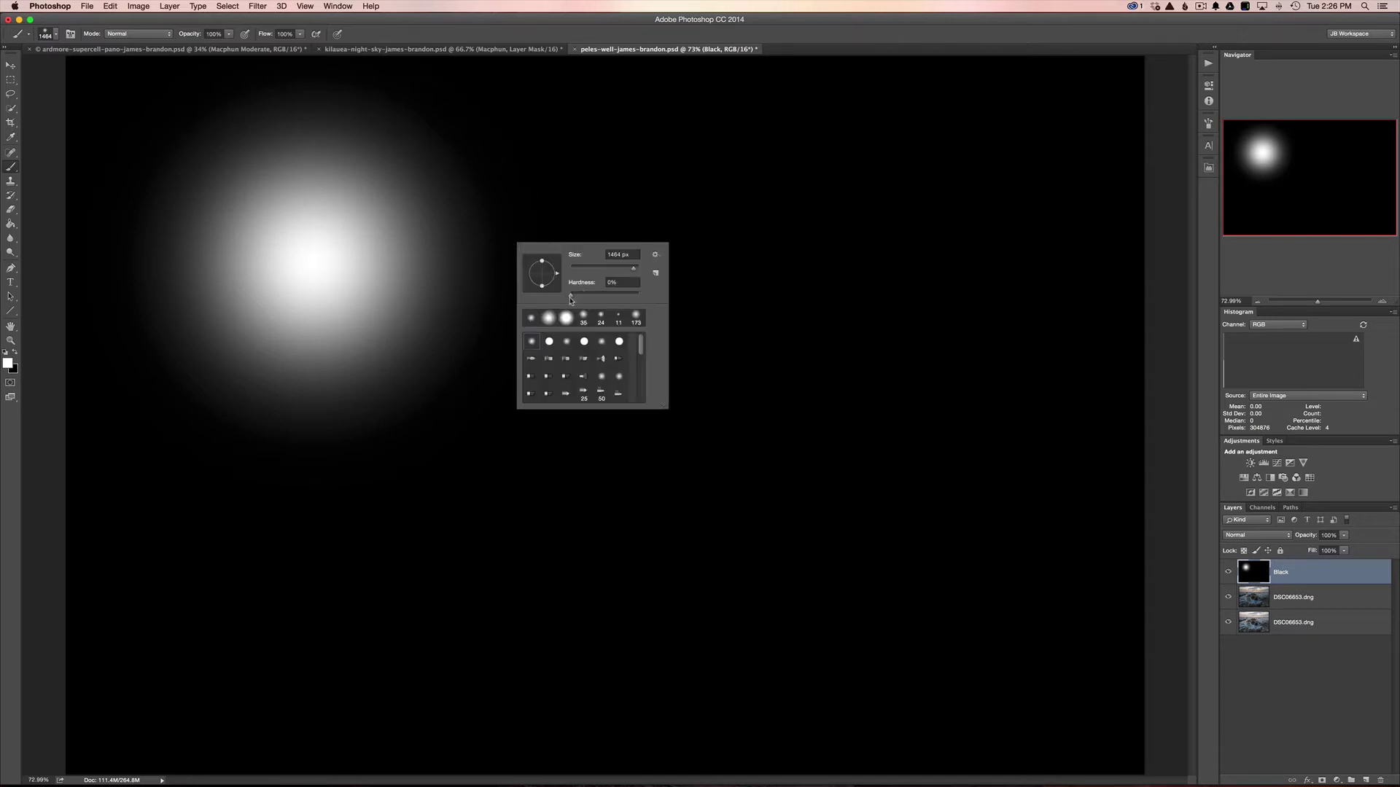
left_click_drag(573, 295, 685, 309)
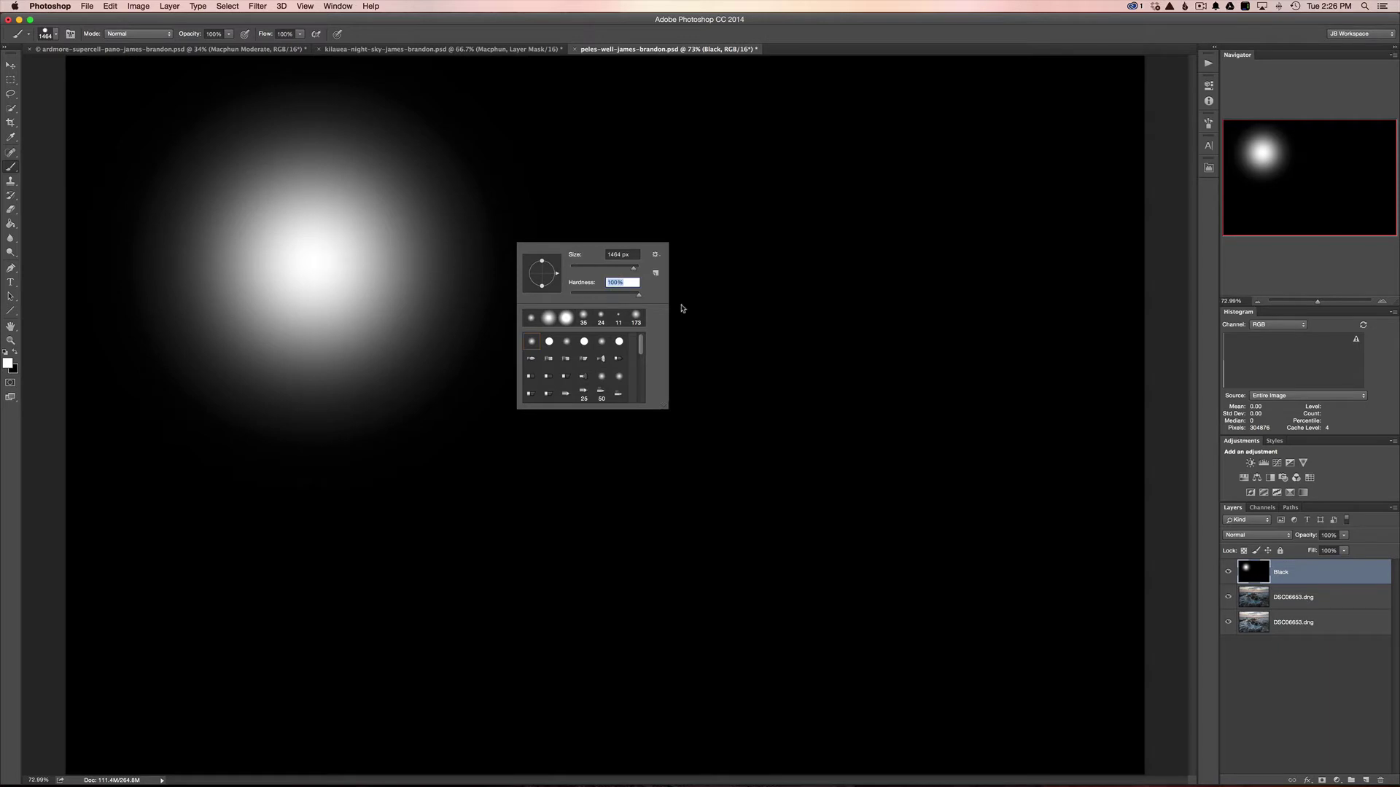
left_click(846, 284)
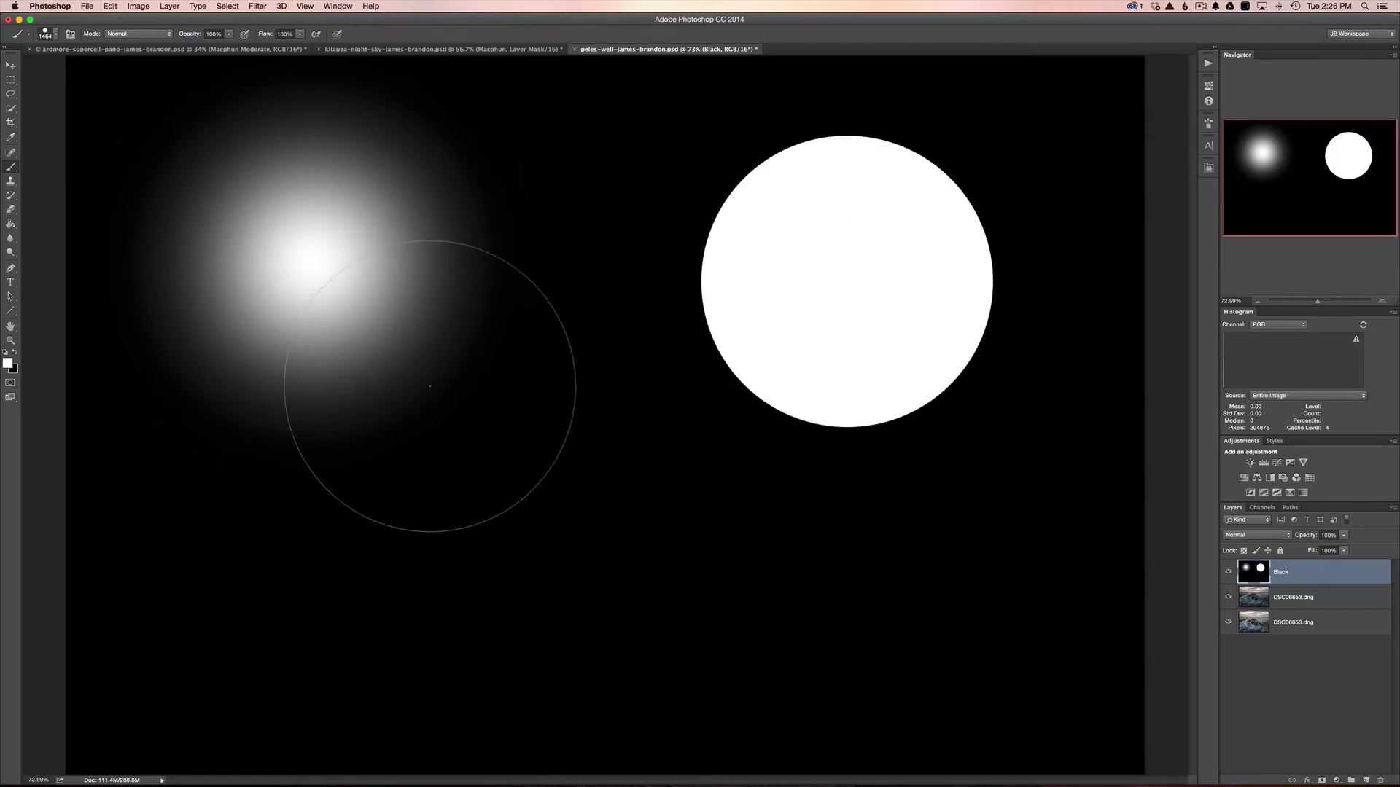
Step: Set the brush hardness to 50% and stamp a third white dab below and between the first two
right_click(462, 346)
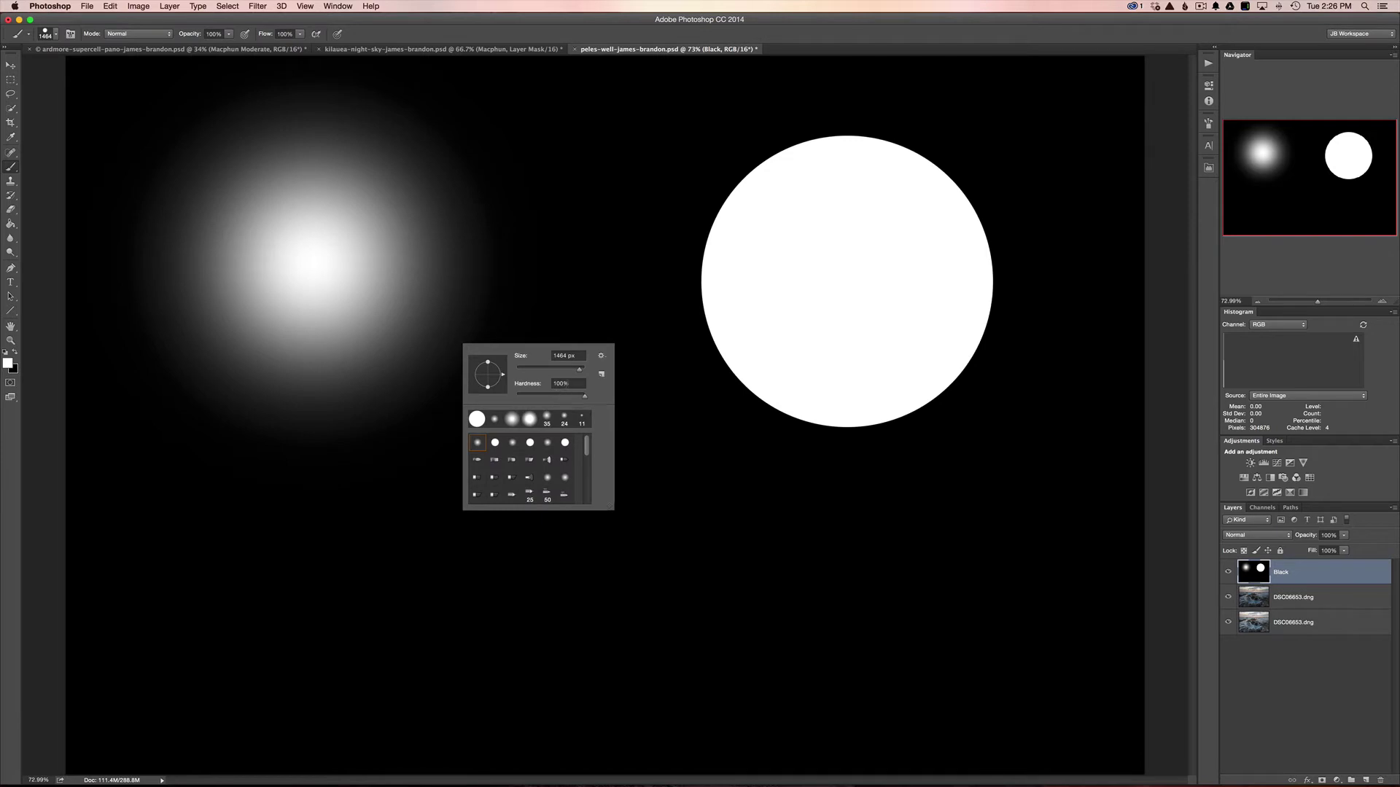
key("Return")
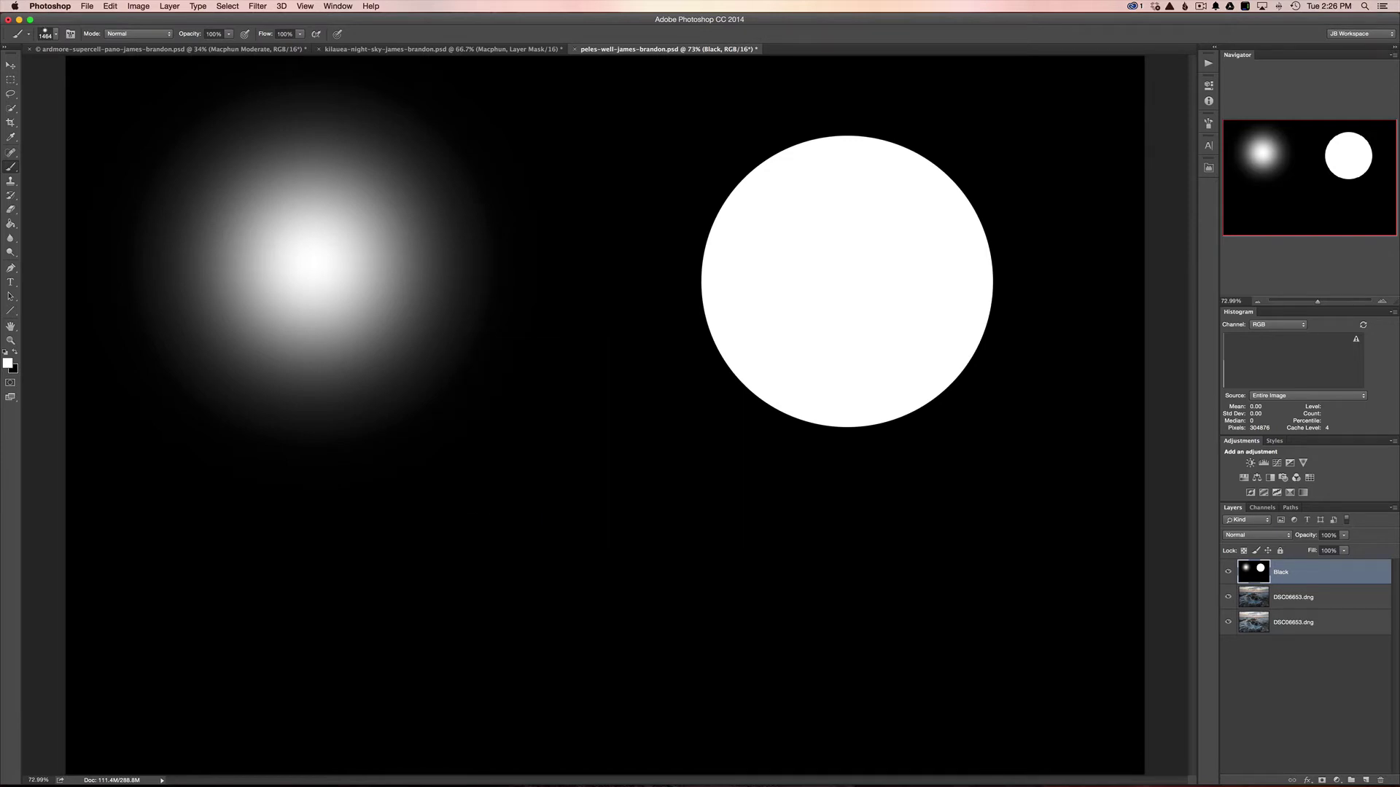
left_click(569, 576)
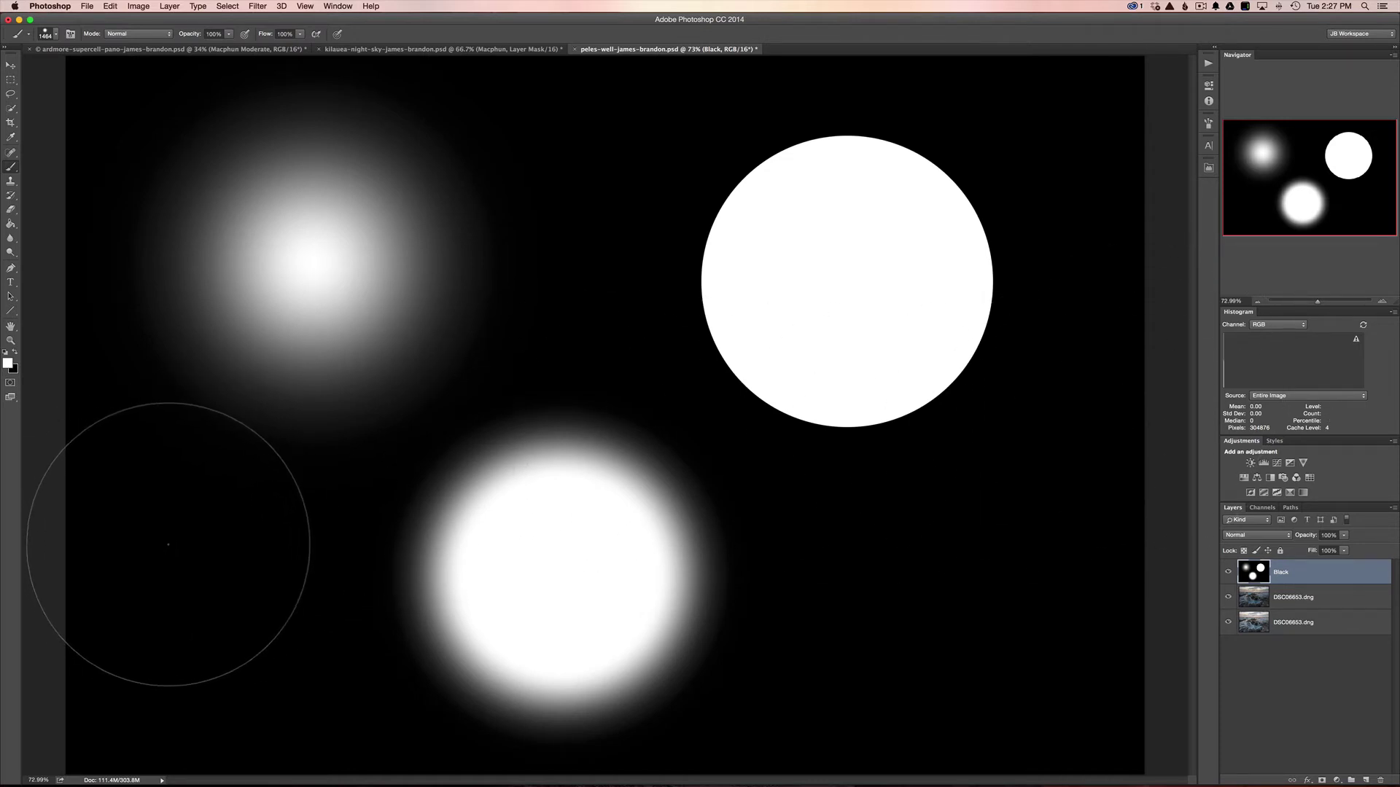
Step: Delete the Black layer and compare the two photo layers by hiding and showing the upper one
key("v")
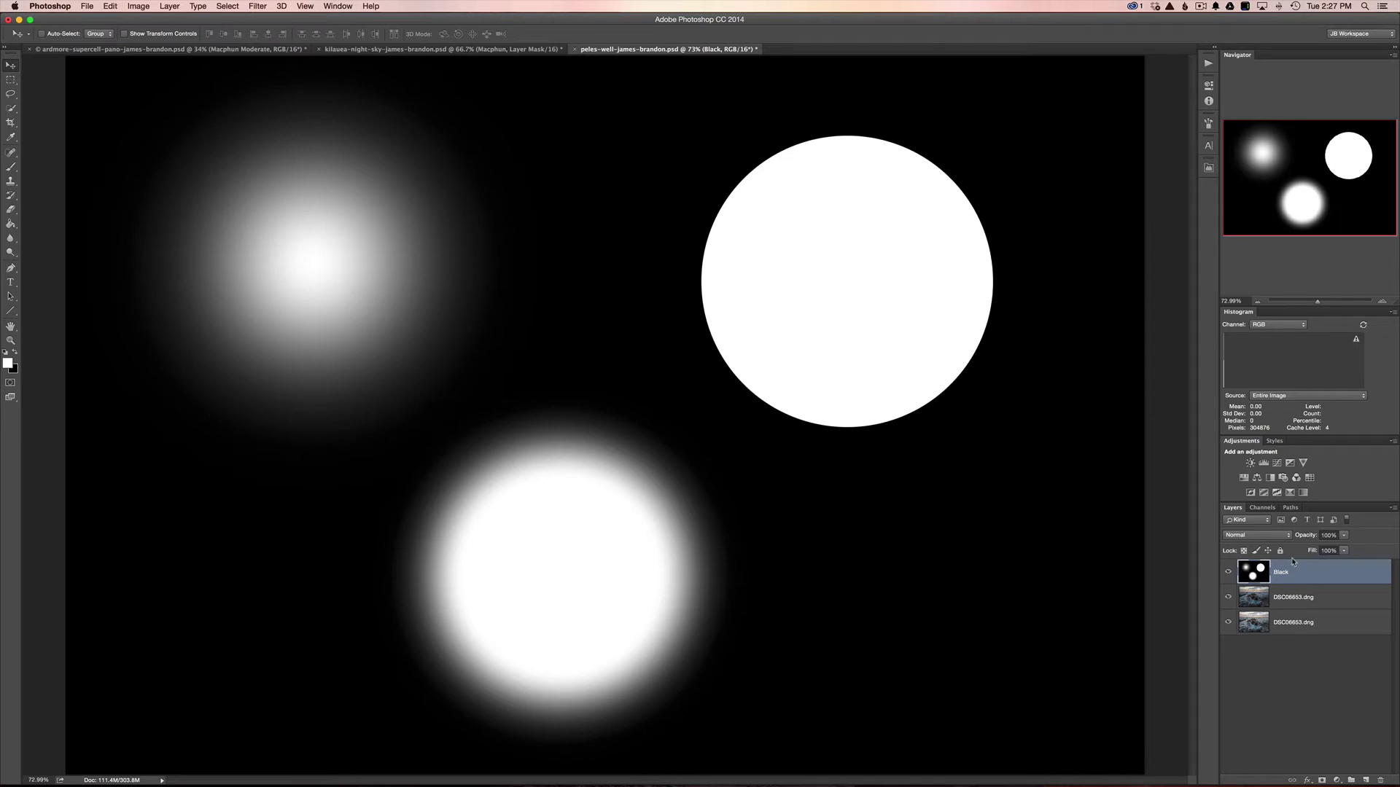
key("Delete")
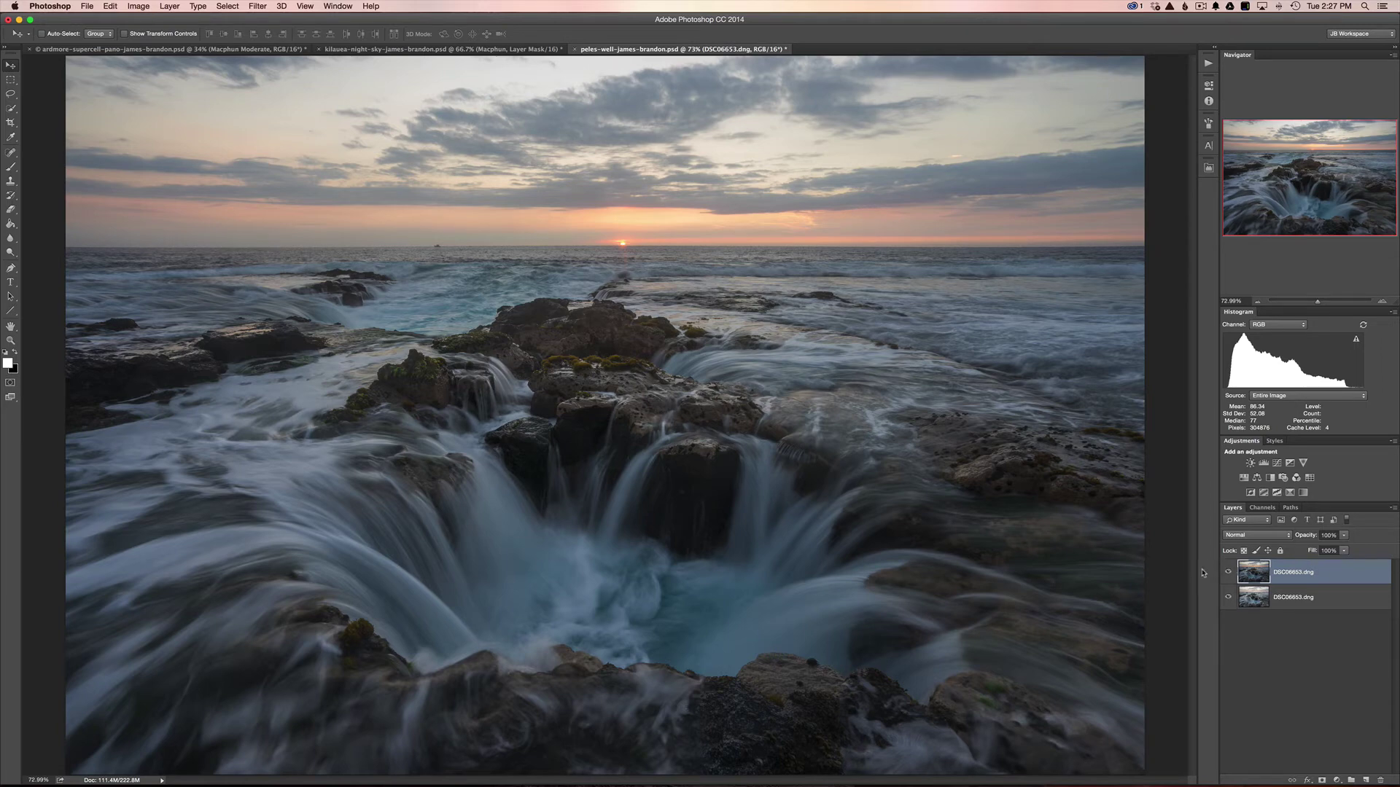
left_click(1228, 571)
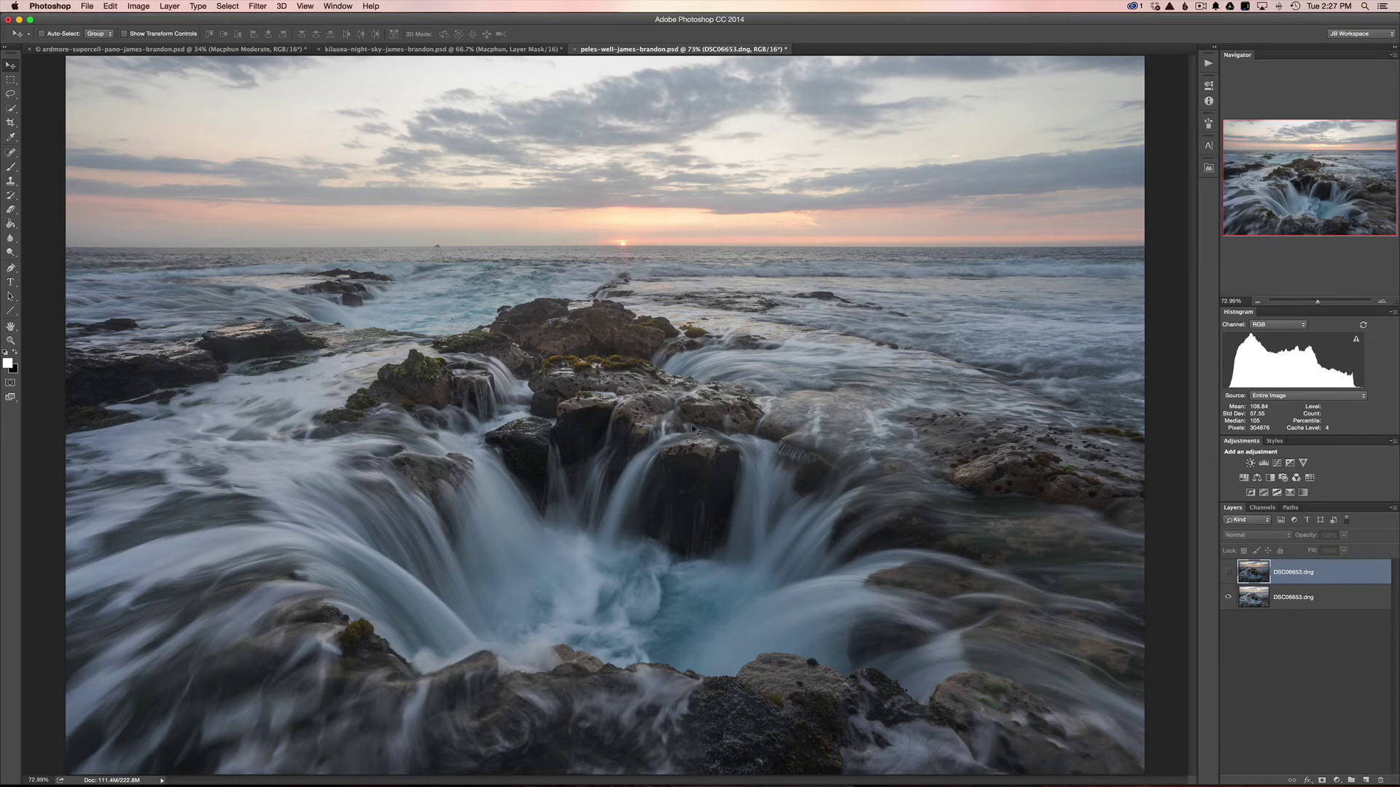
left_click(1228, 572)
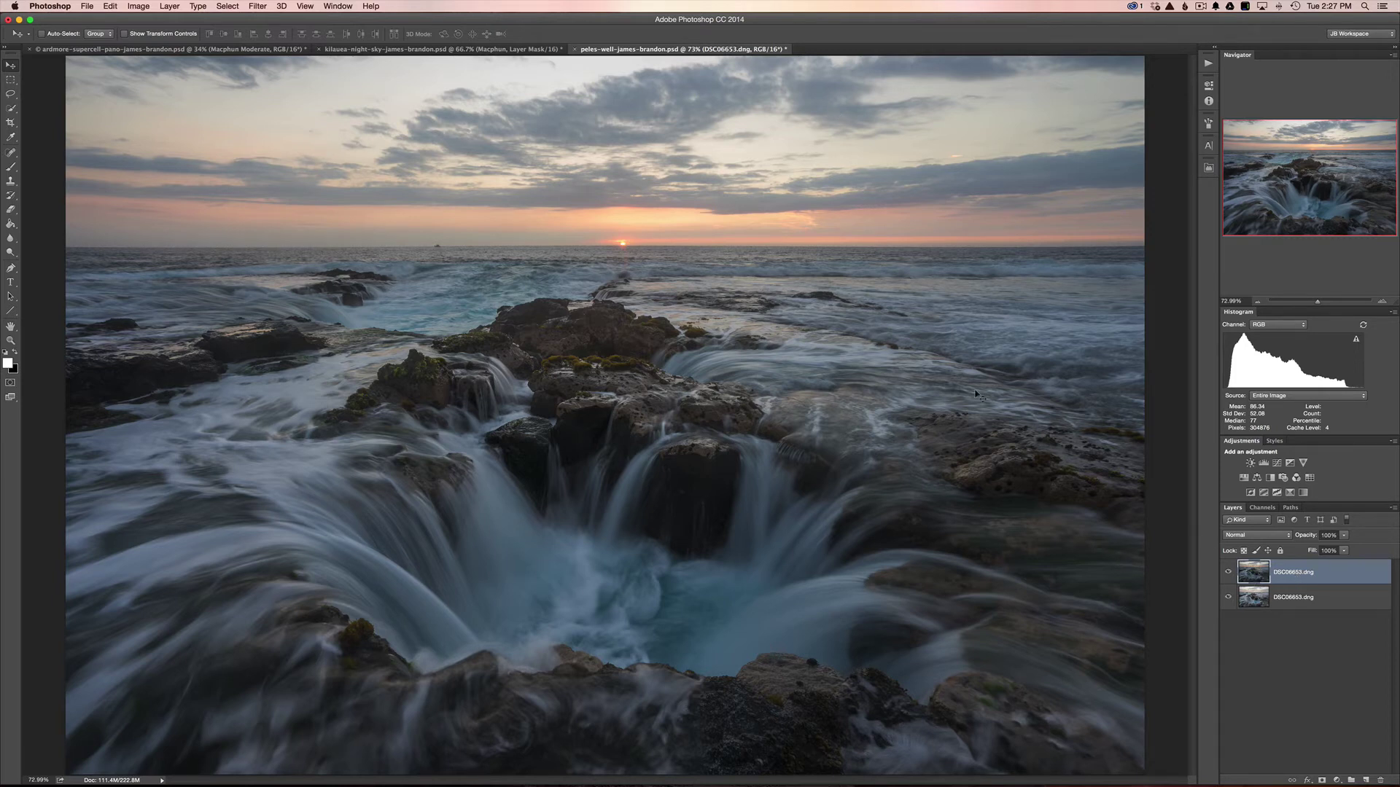
left_click(1227, 572)
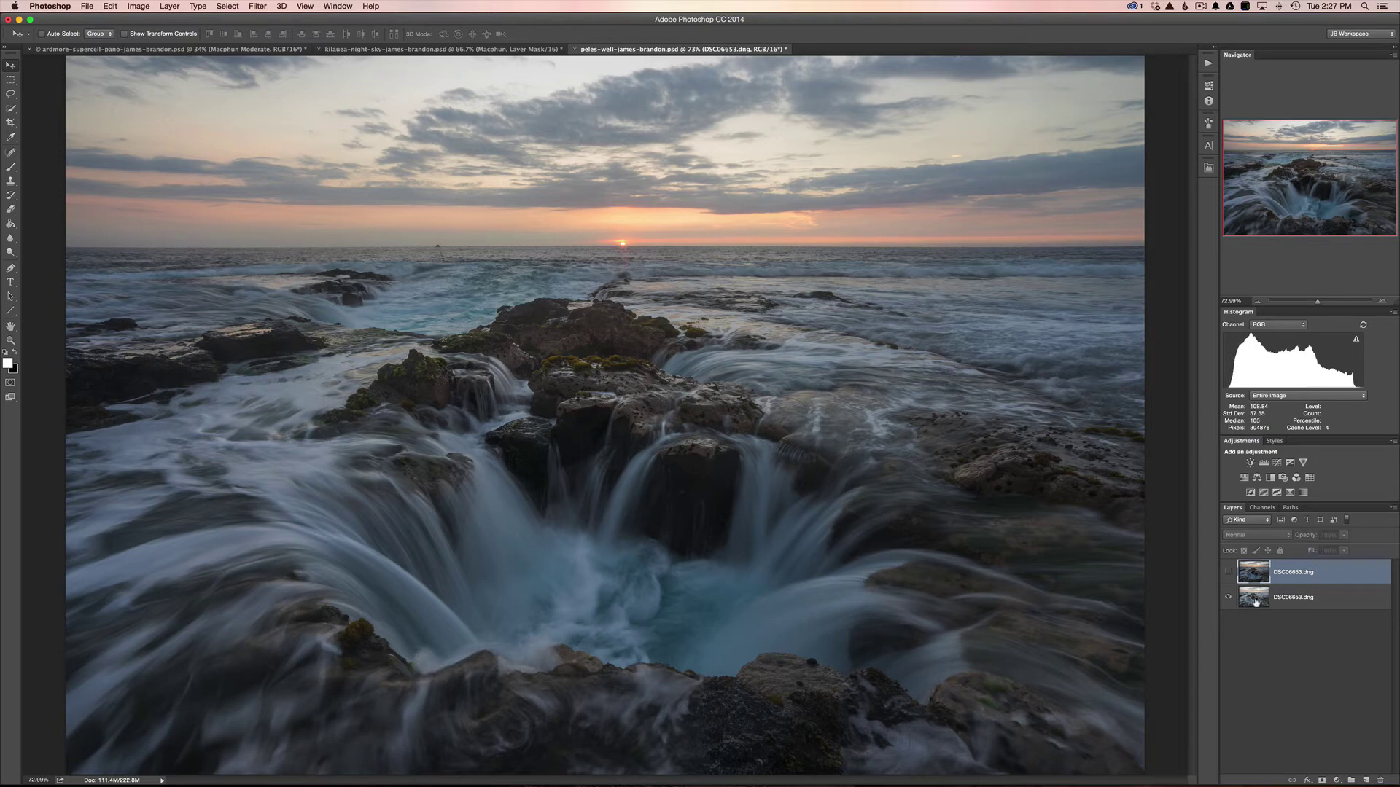
left_click(1227, 572)
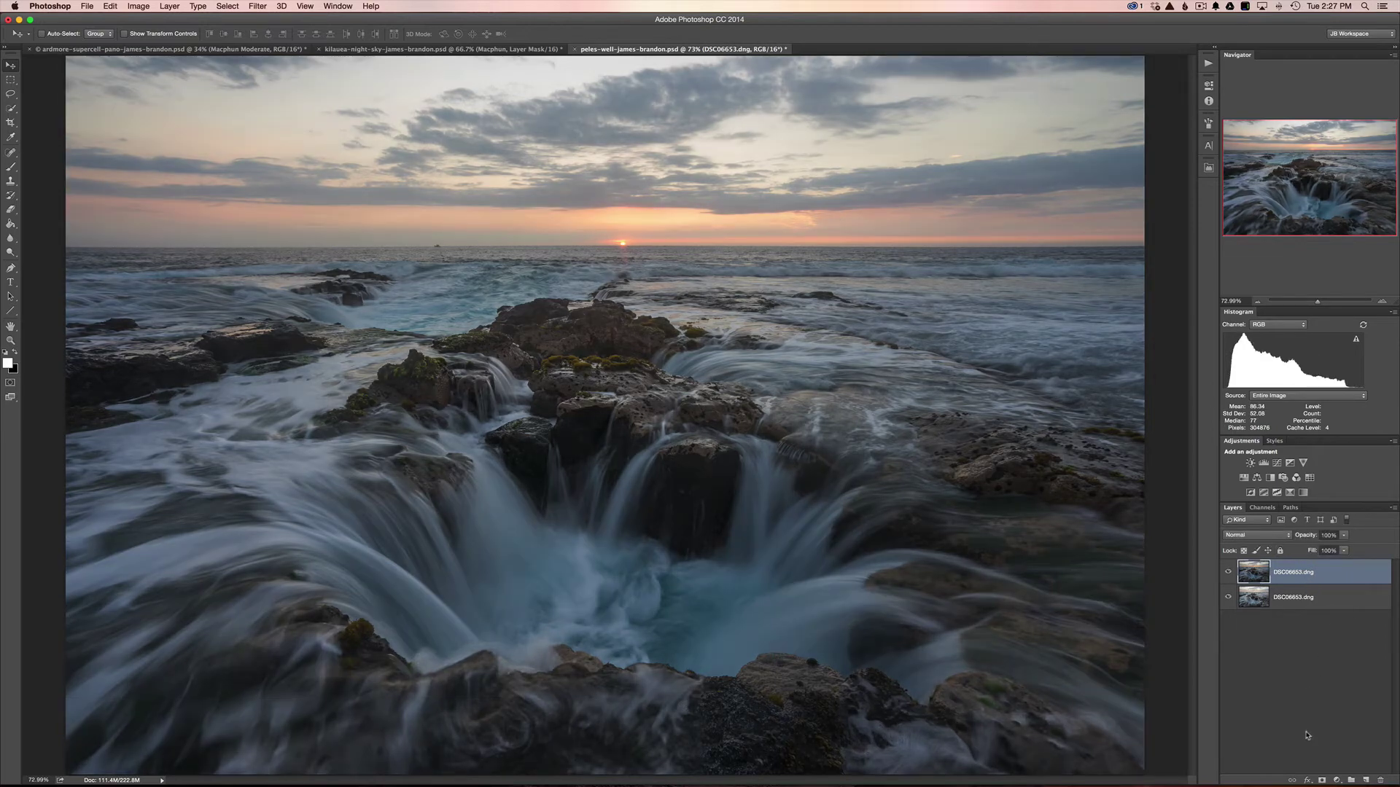
Step: Add a layer mask to the upper photo layer and invert it to black
left_click(1322, 779)
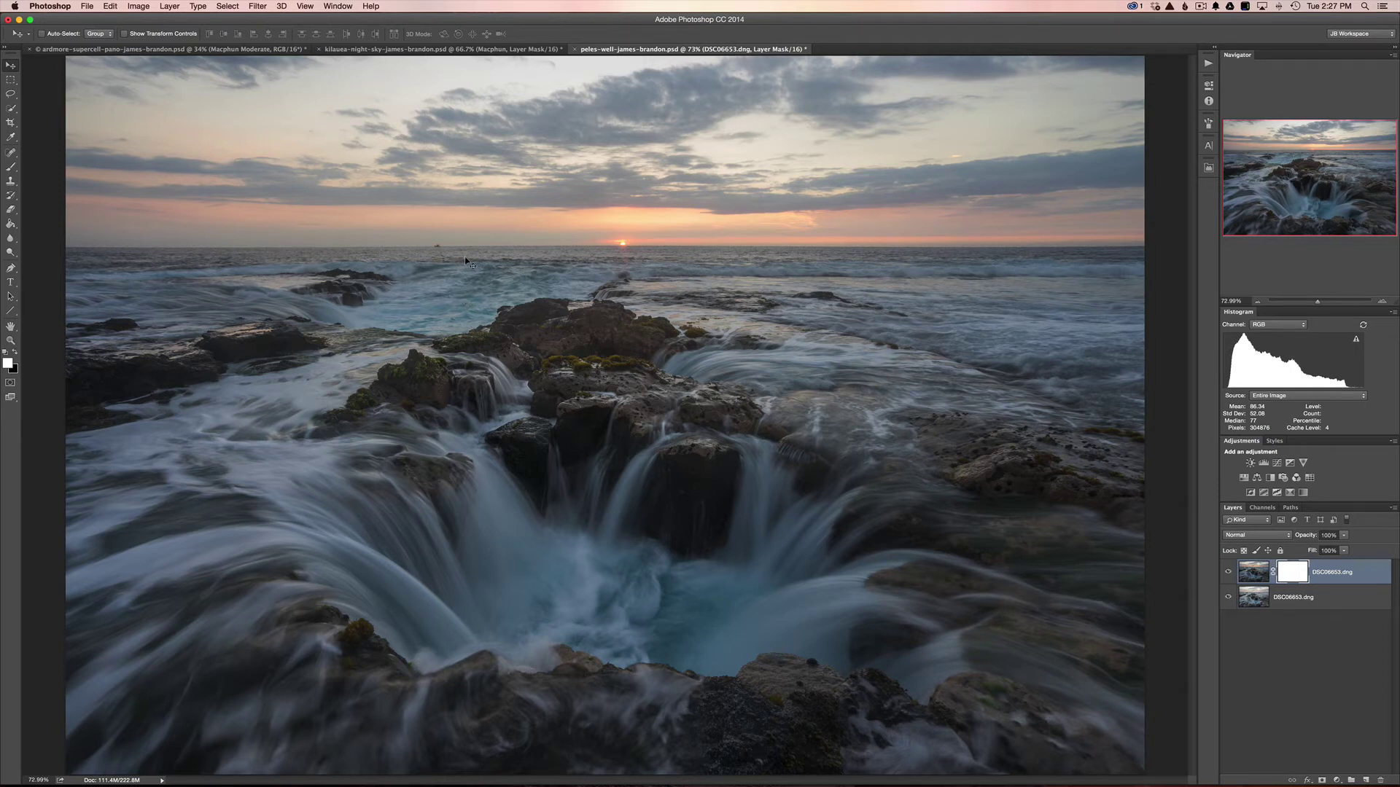
key("super+i")
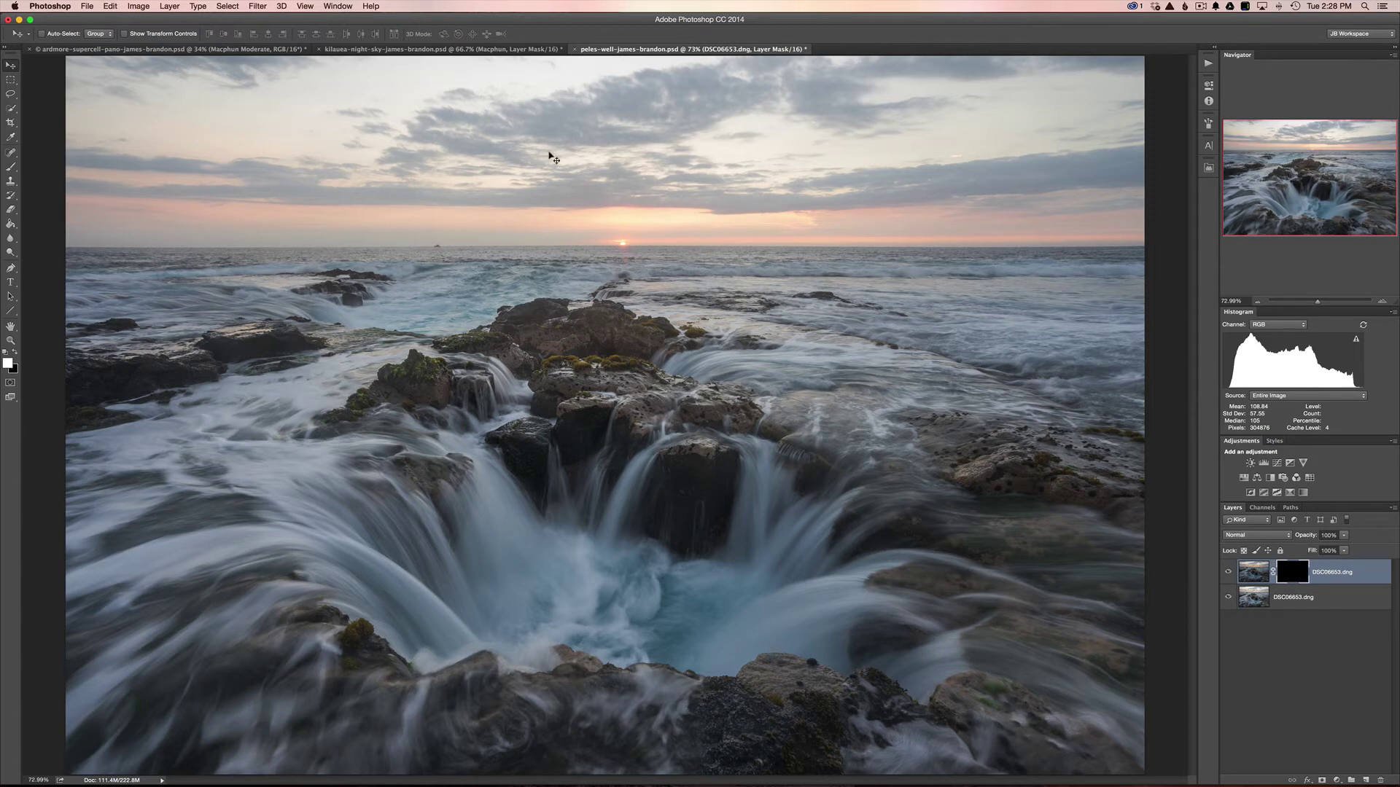
Step: Paint the sky white on the layer mask down to the horizon with a brush of 100% hardness and about 816 px
key("b")
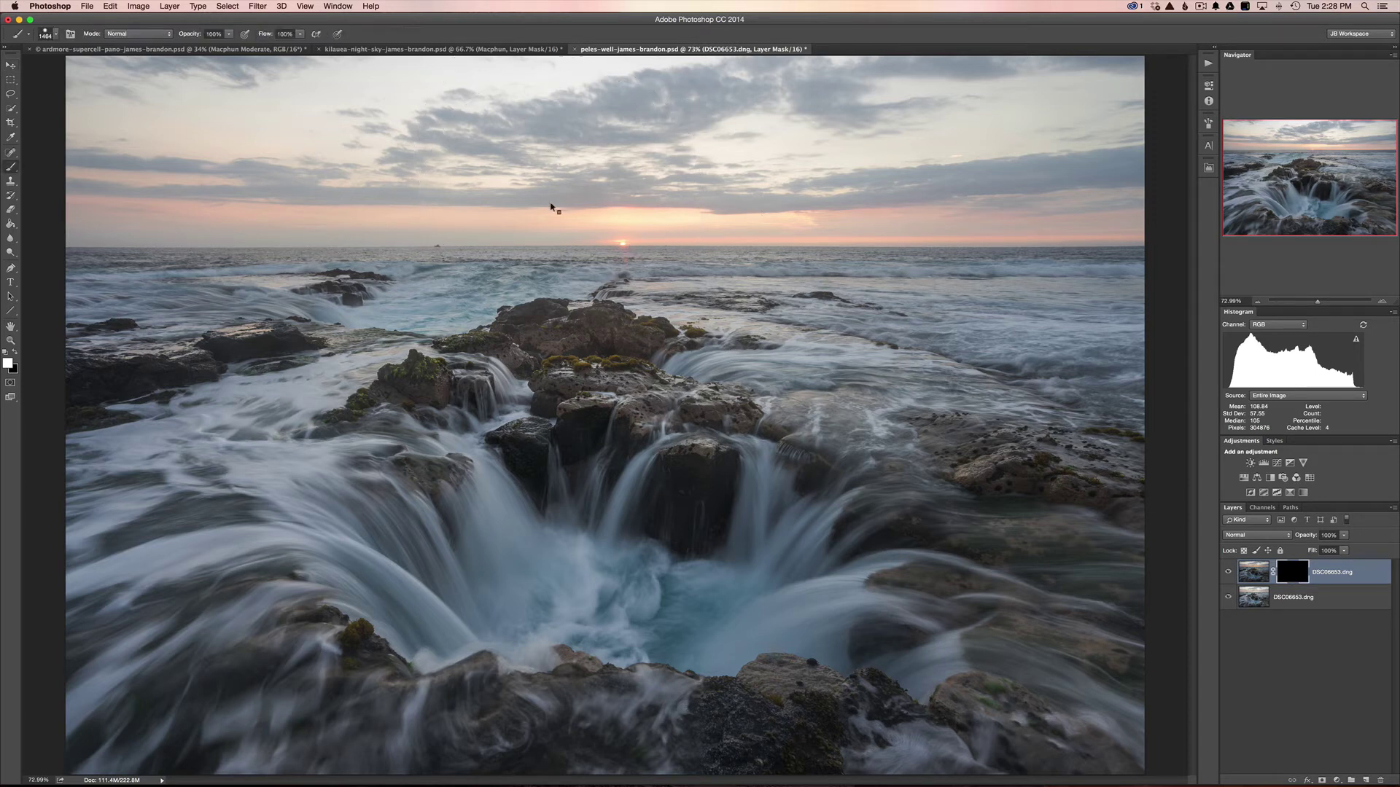
right_click(547, 202)
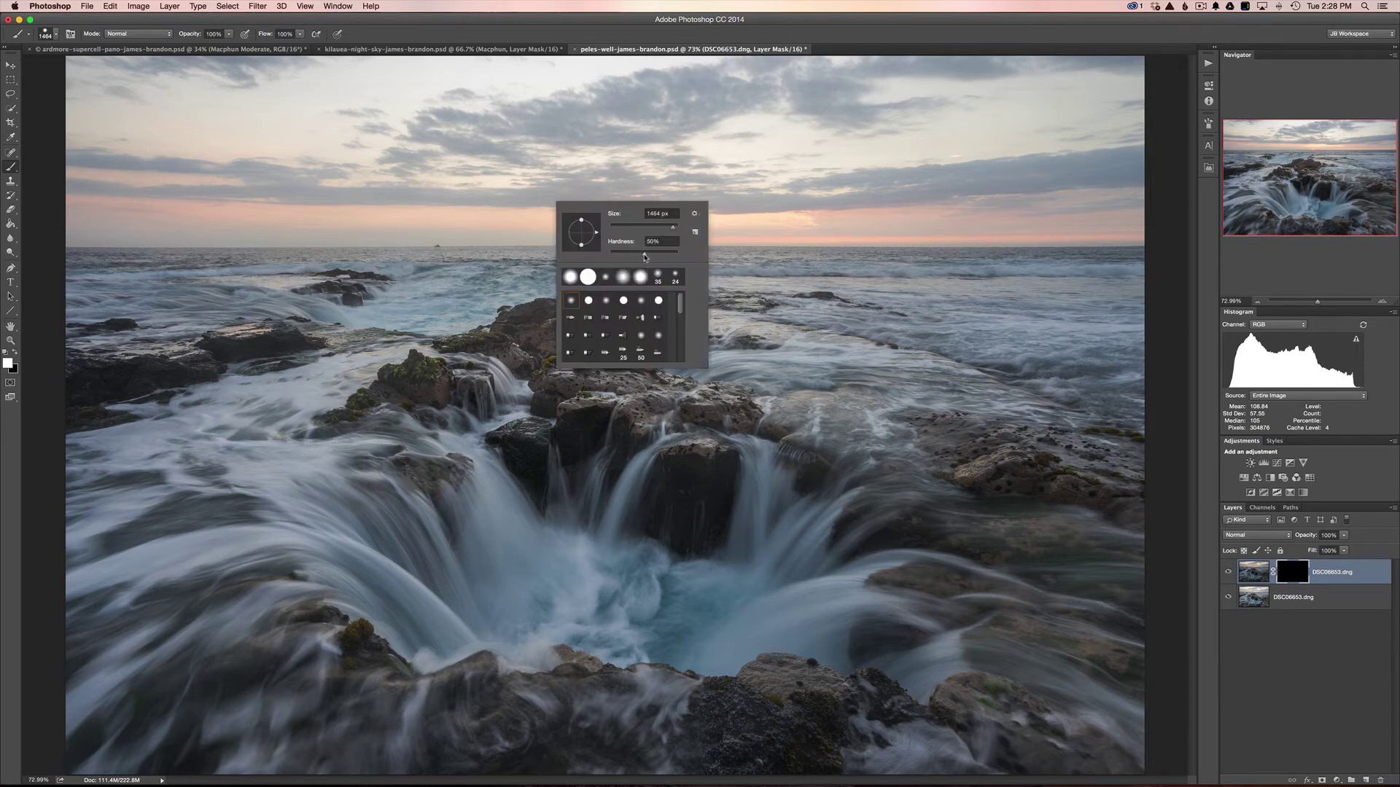
left_click_drag(644, 257, 678, 260)
mouse_move(475, 173)
left_mouse_down("ctrl+alt")
mouse_move(341, 163)
mouse_move(416, 163)
left_mouse_up("ctrl+alt")
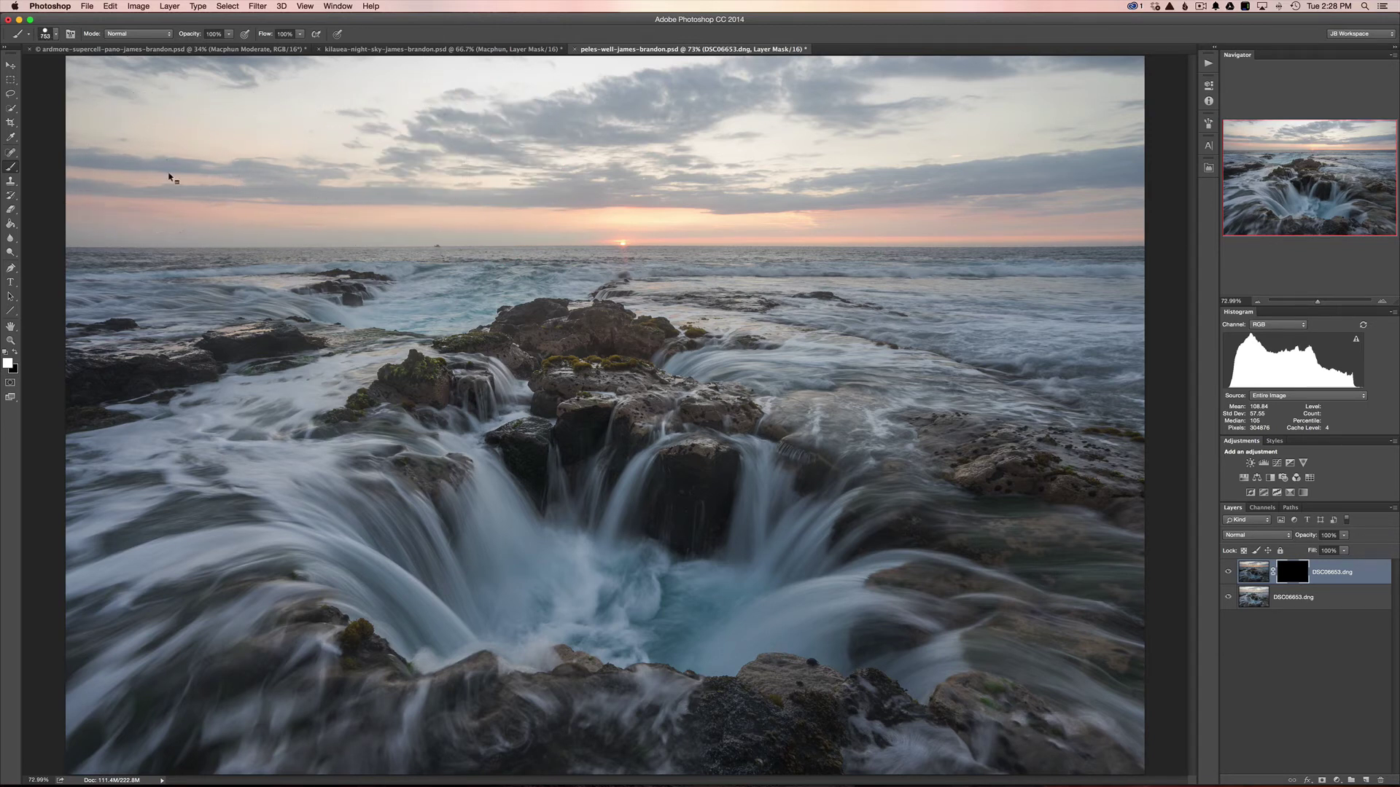
left_click_drag(171, 175, 191, 174, "ctrl+alt")
mouse_move(143, 193)
left_mouse_down()
mouse_move(1097, 199)
mouse_move(1093, 102)
mouse_move(80, 95)
left_mouse_up()
mouse_move(476, 73)
left_mouse_down()
mouse_move(1159, 112)
mouse_move(727, 80)
mouse_move(137, 83)
left_mouse_up()
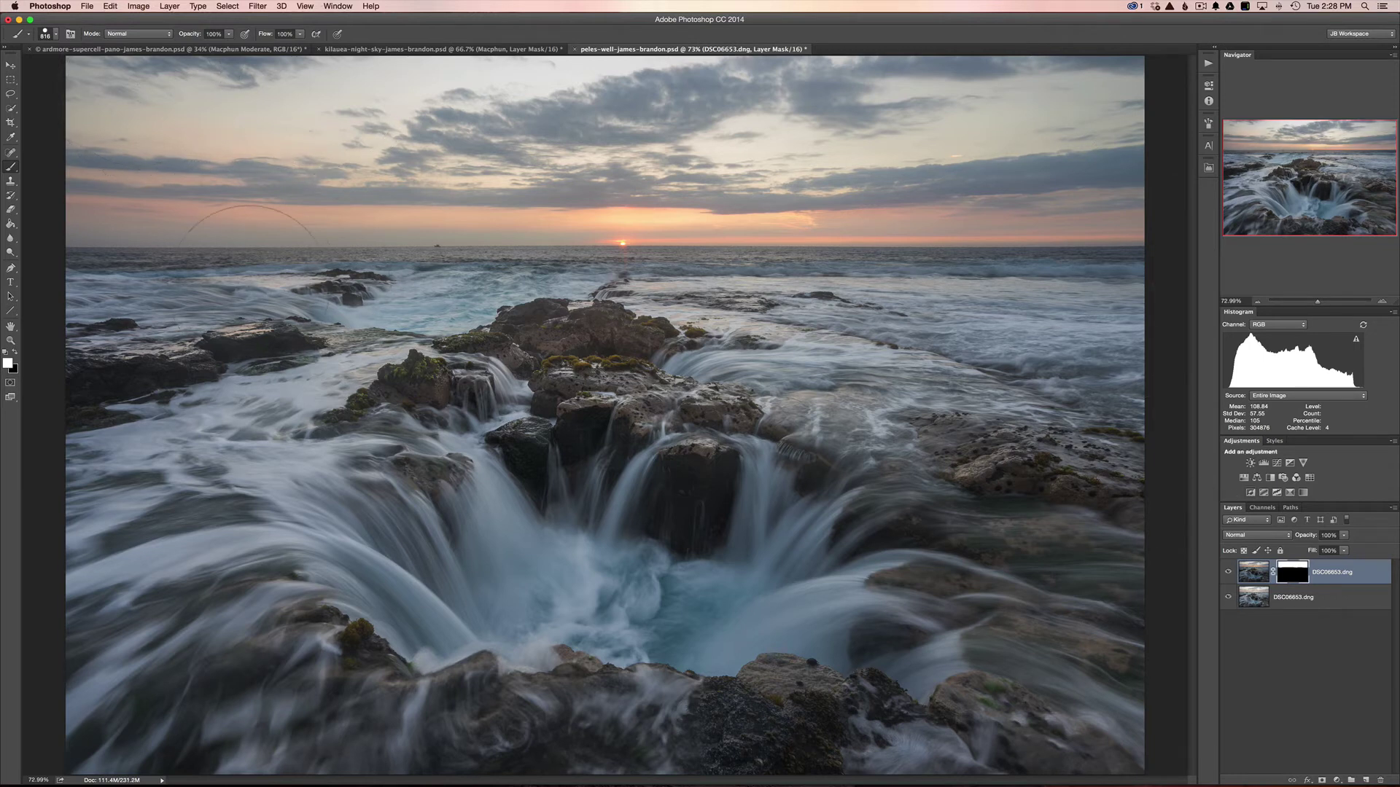
Step: Examine the edge of the painted mask along the whole horizon at 200% zoom, then return to the full image
key("v")
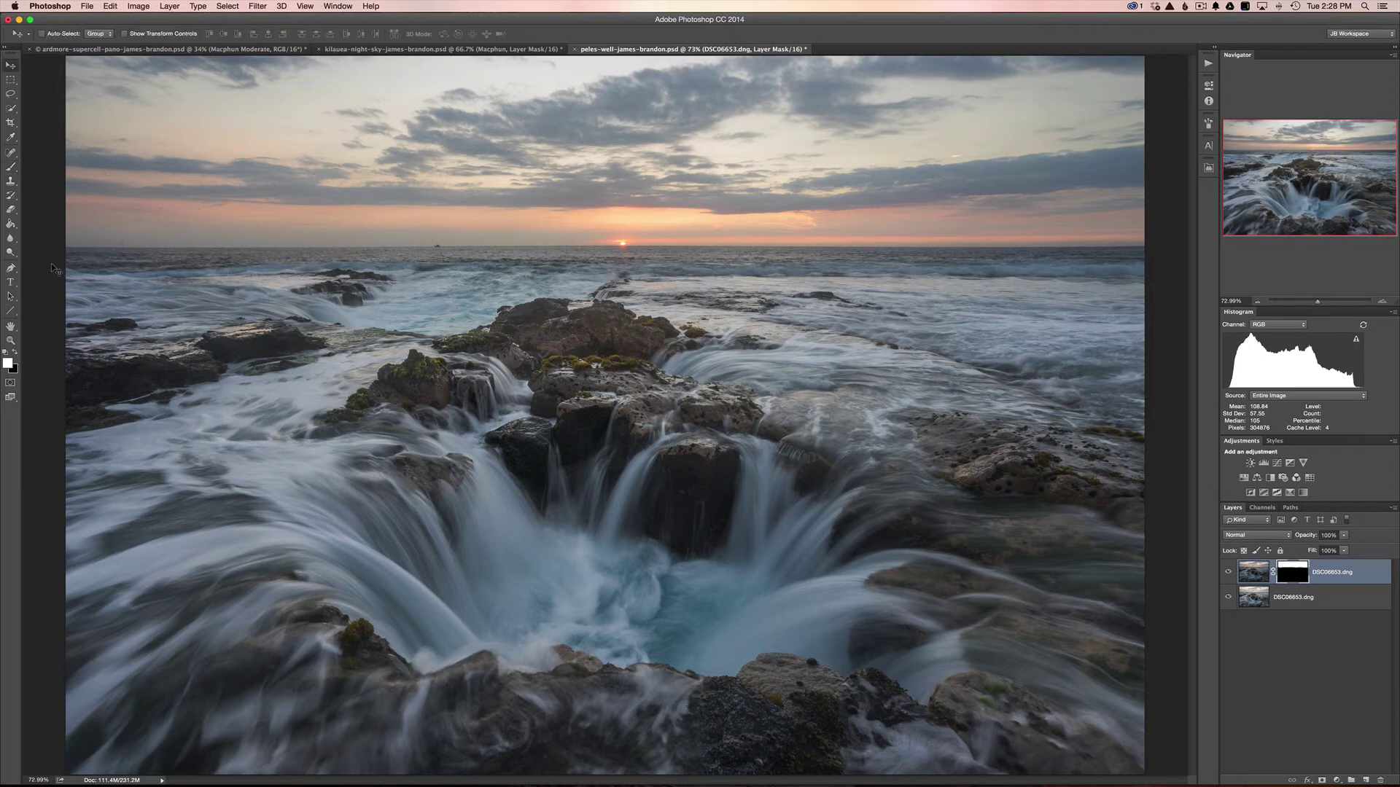
left_click(114, 262)
left_click(114, 262)
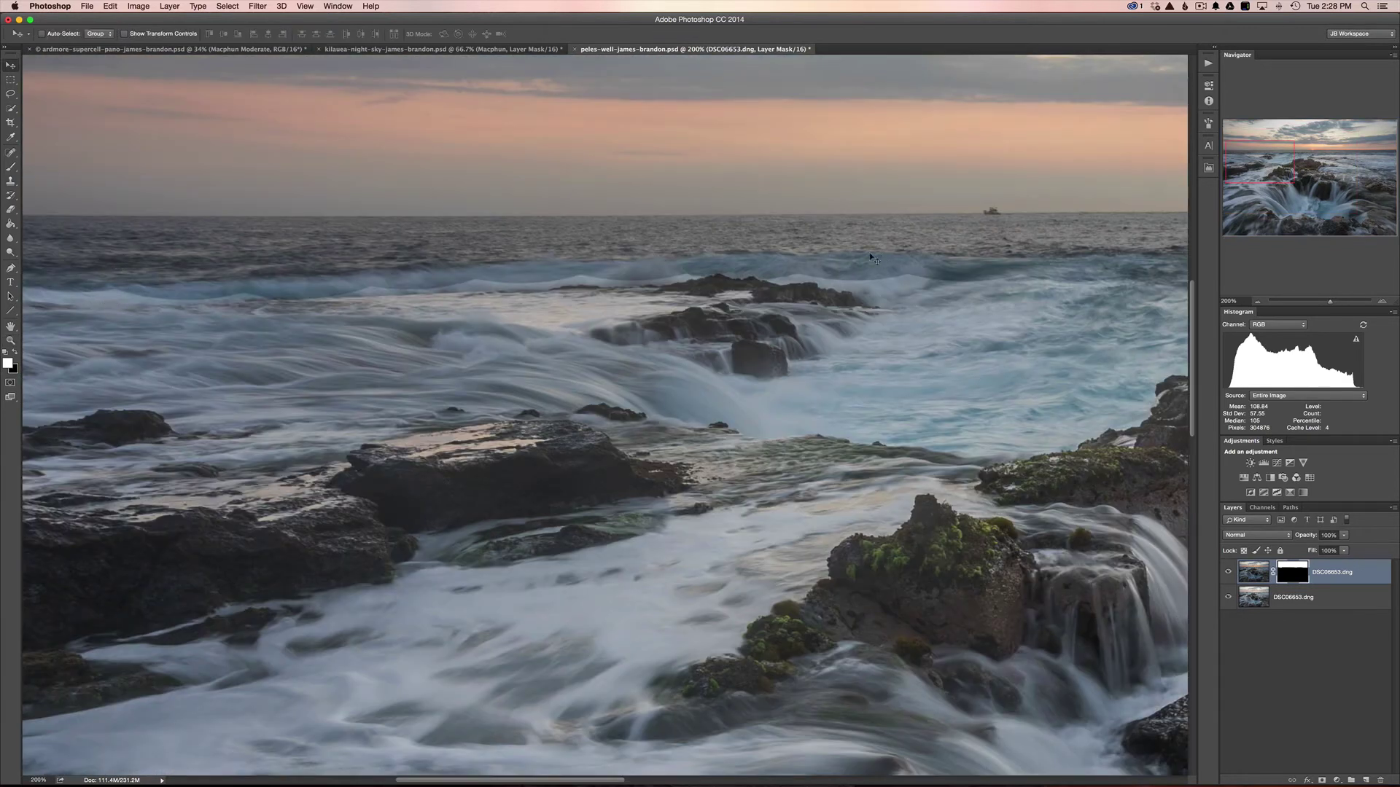
left_click_drag(806, 267, 375, 269)
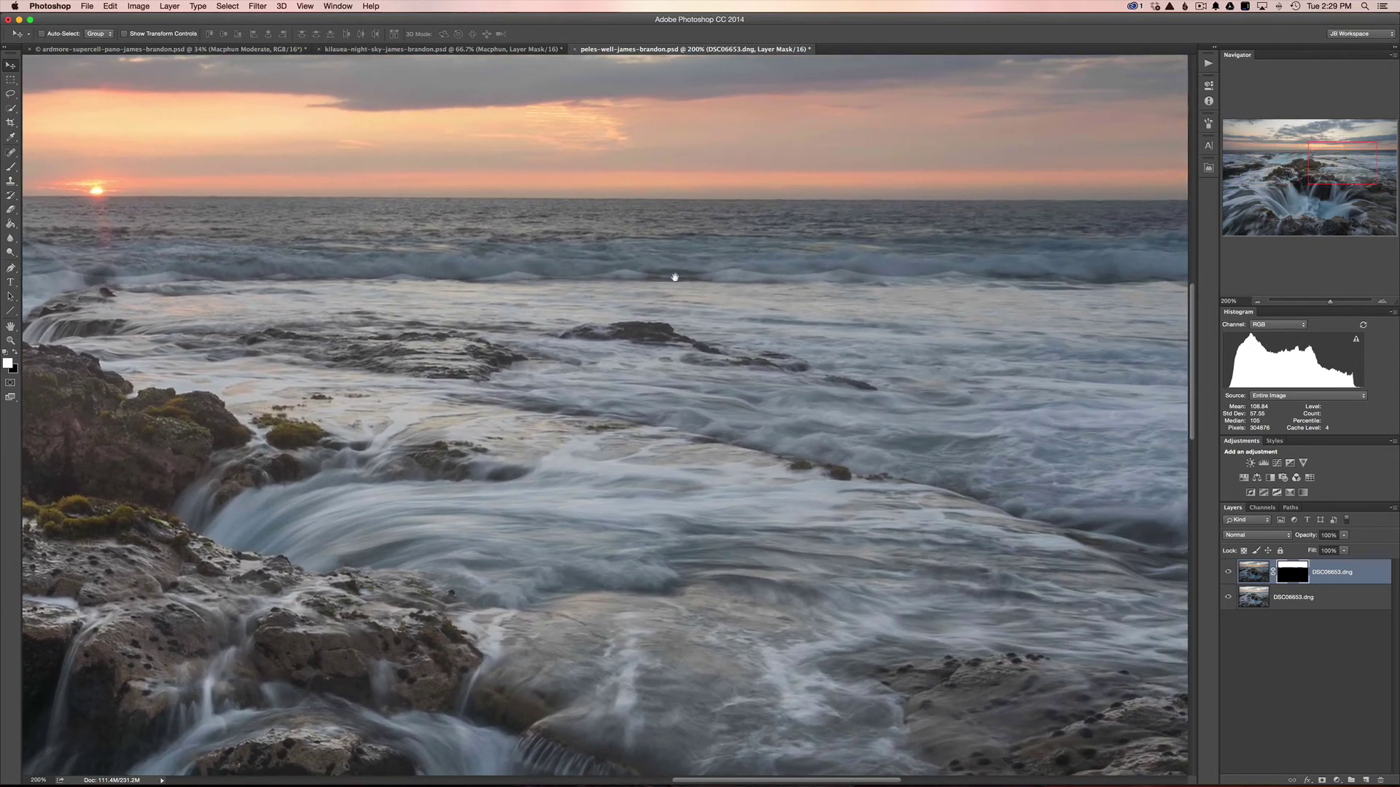
left_click_drag(684, 275, 500, 290)
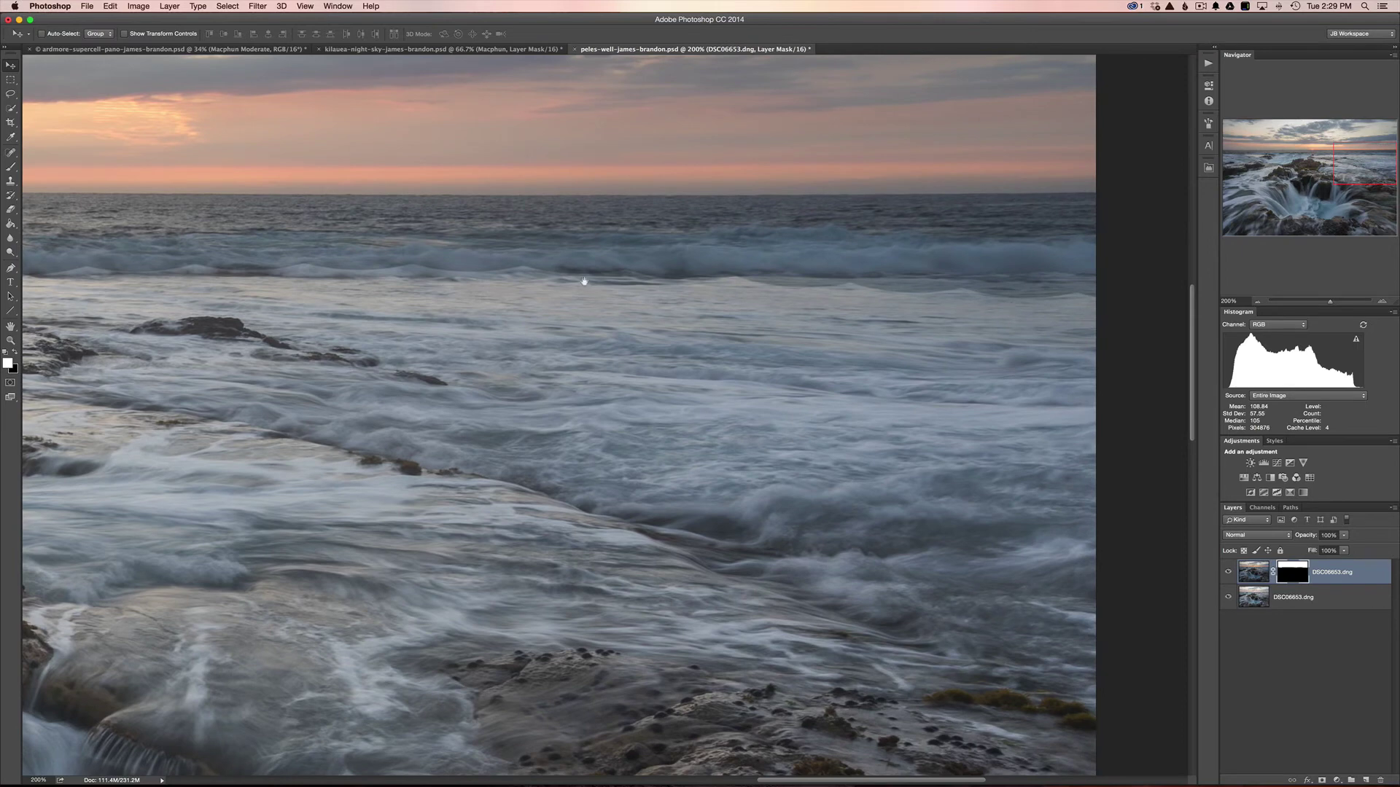
left_click_drag(584, 281, 656, 284)
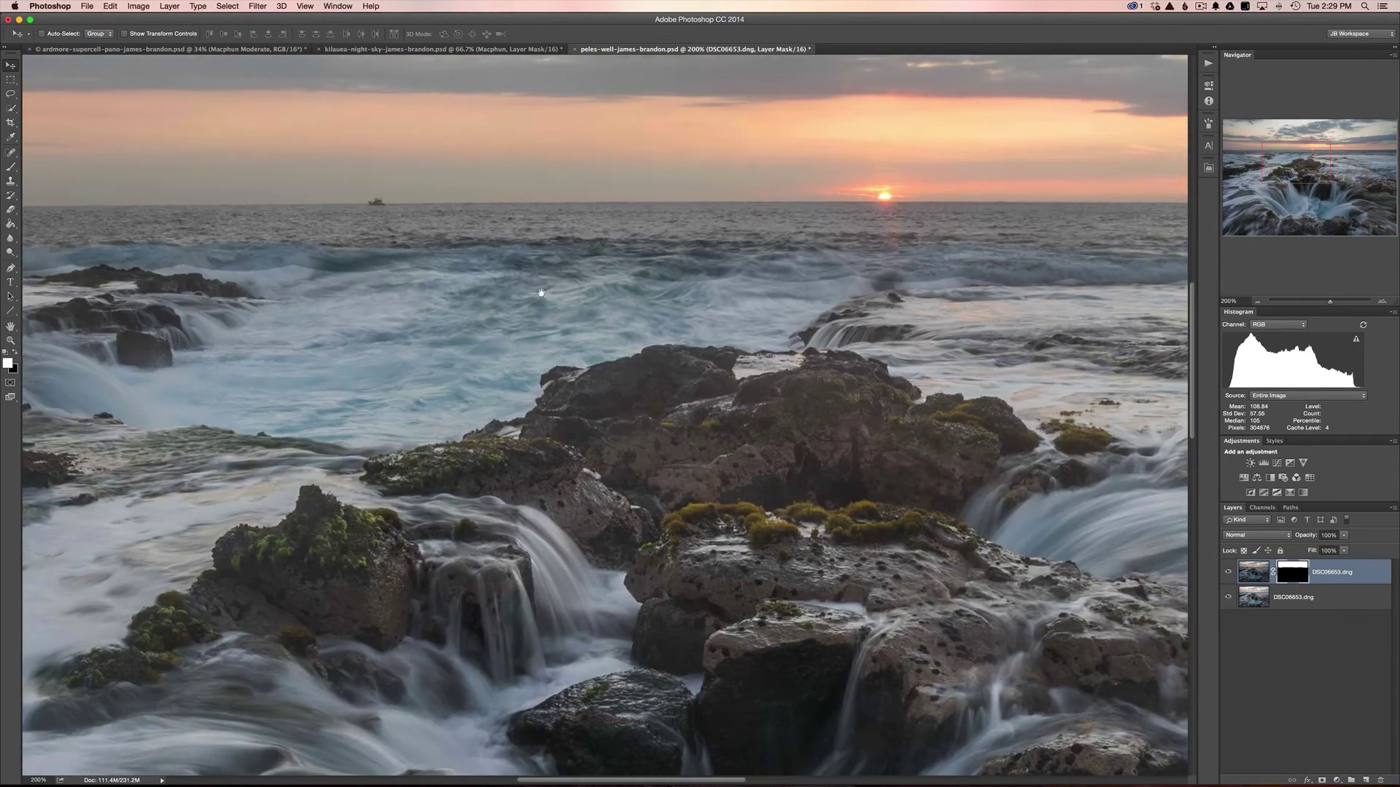
left_click_drag(440, 278, 598, 284)
left_click_drag(387, 313, 549, 284)
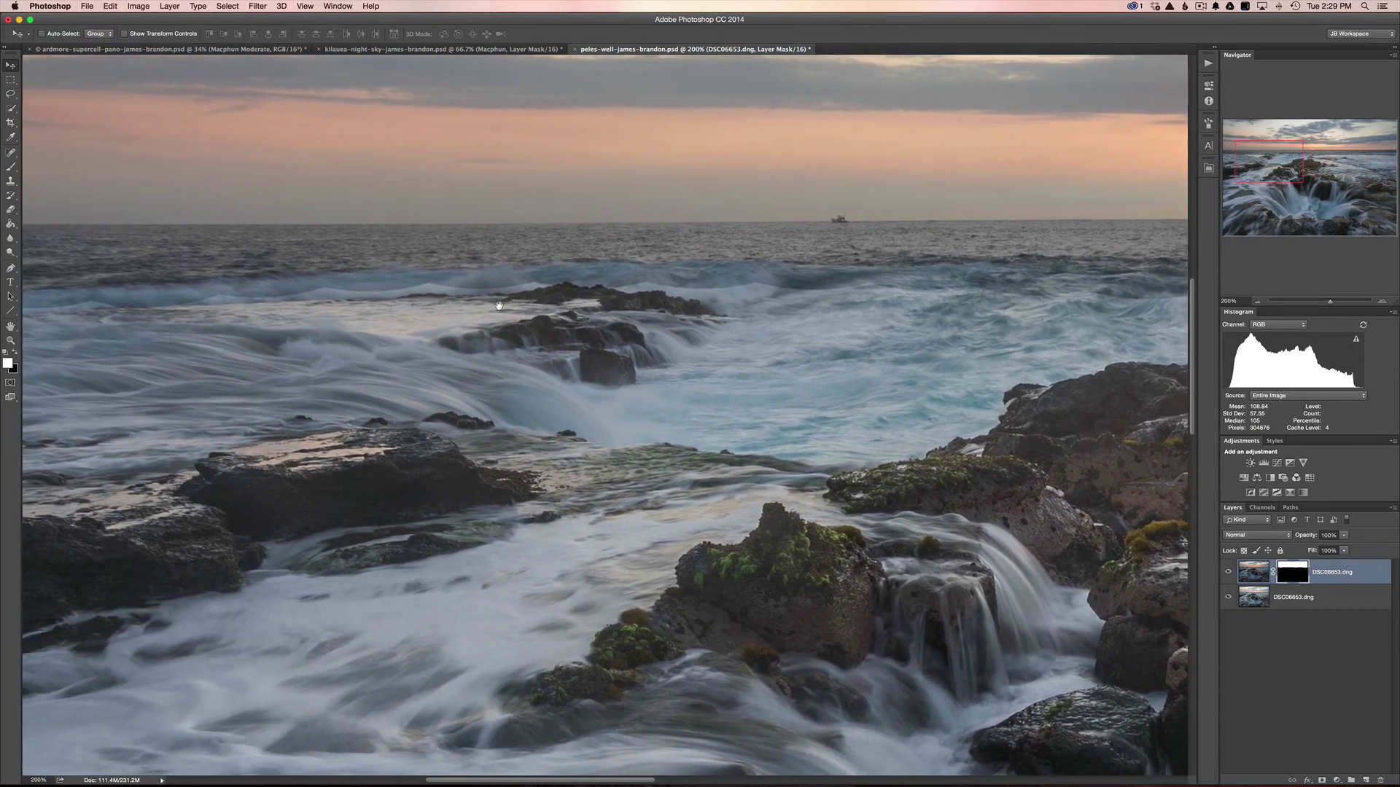
key("super+0")
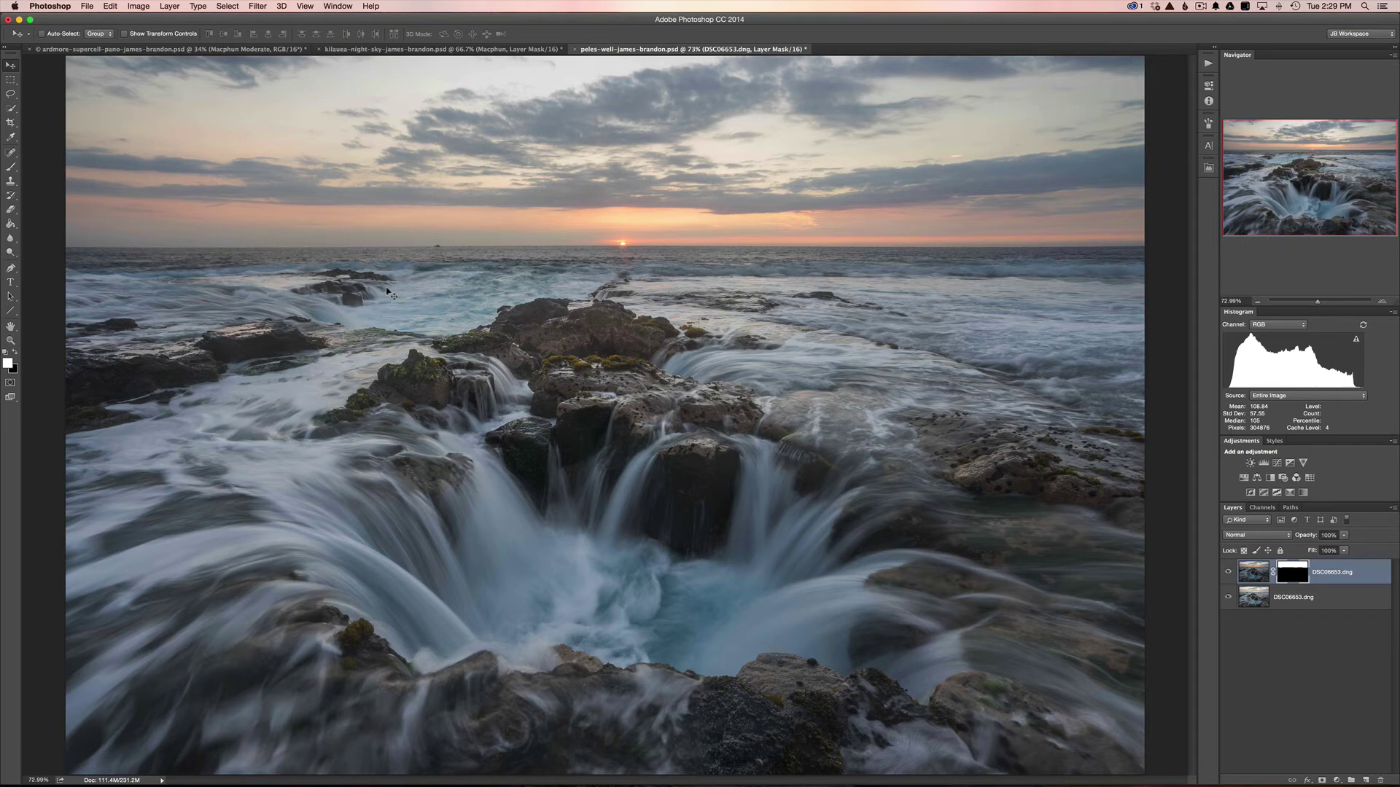
Step: Fill the layer mask with black to clear the painted sky and lower the Brush tool's hardness for soft edges
key("super+BackSpace")
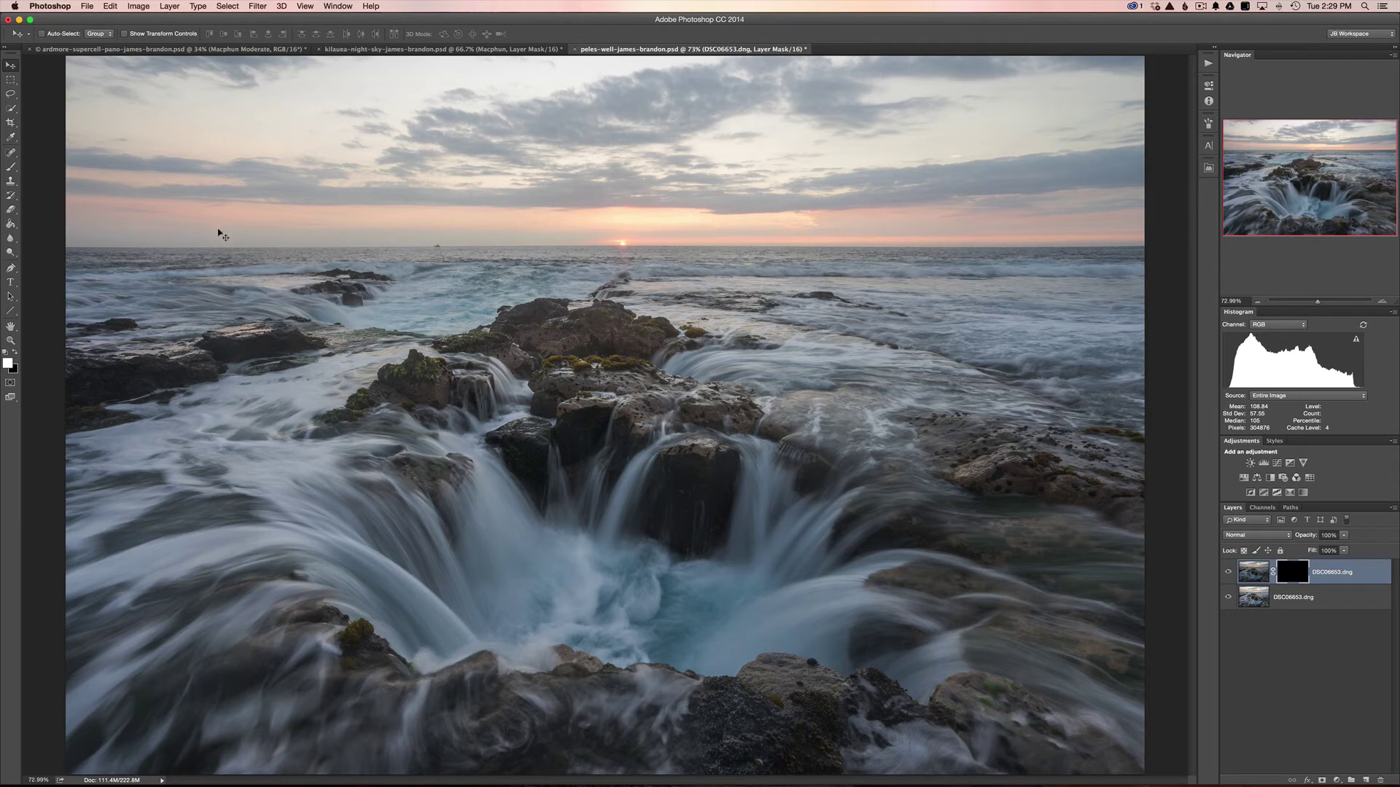
right_click(304, 212)
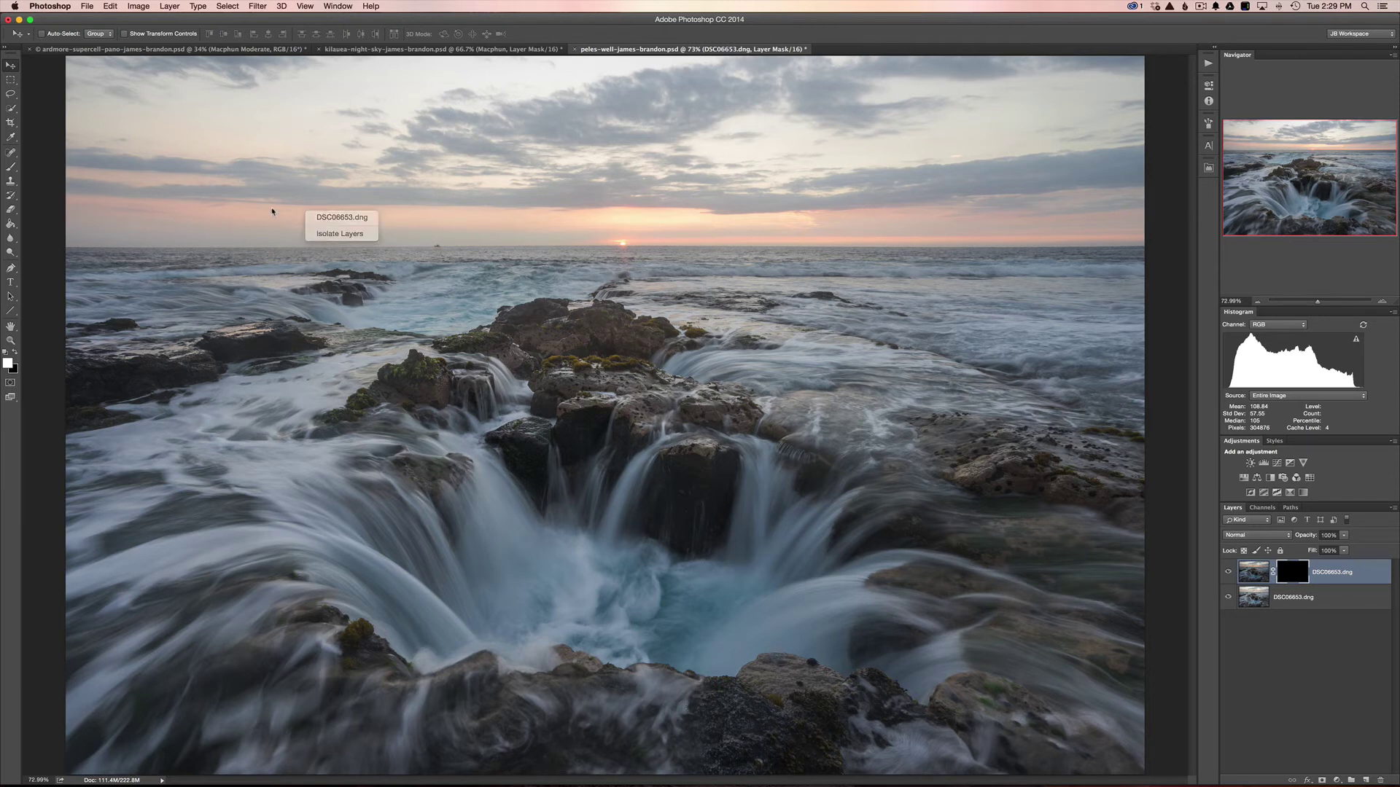
key("Escape")
key("b")
right_click(357, 217)
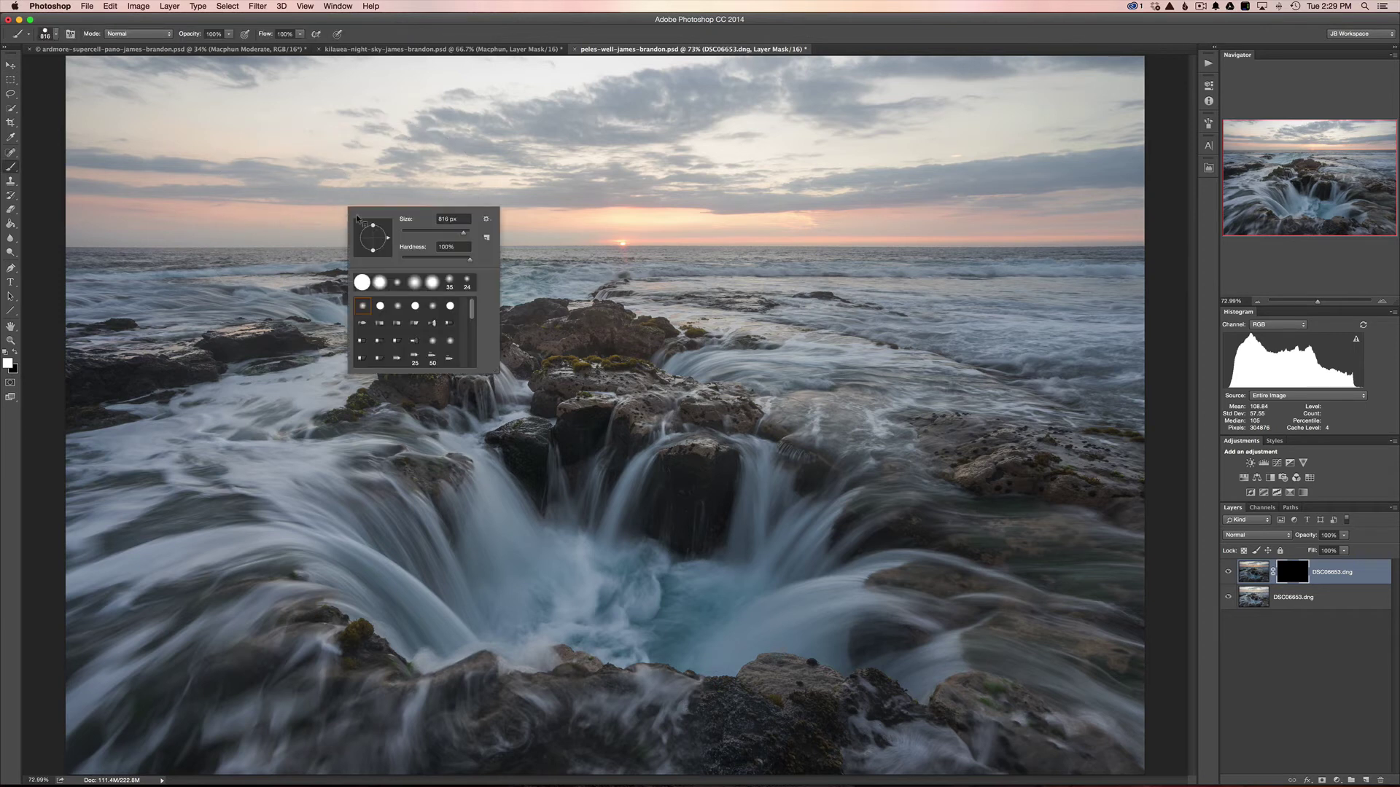
left_click_drag(412, 250, 409, 258)
key("Return")
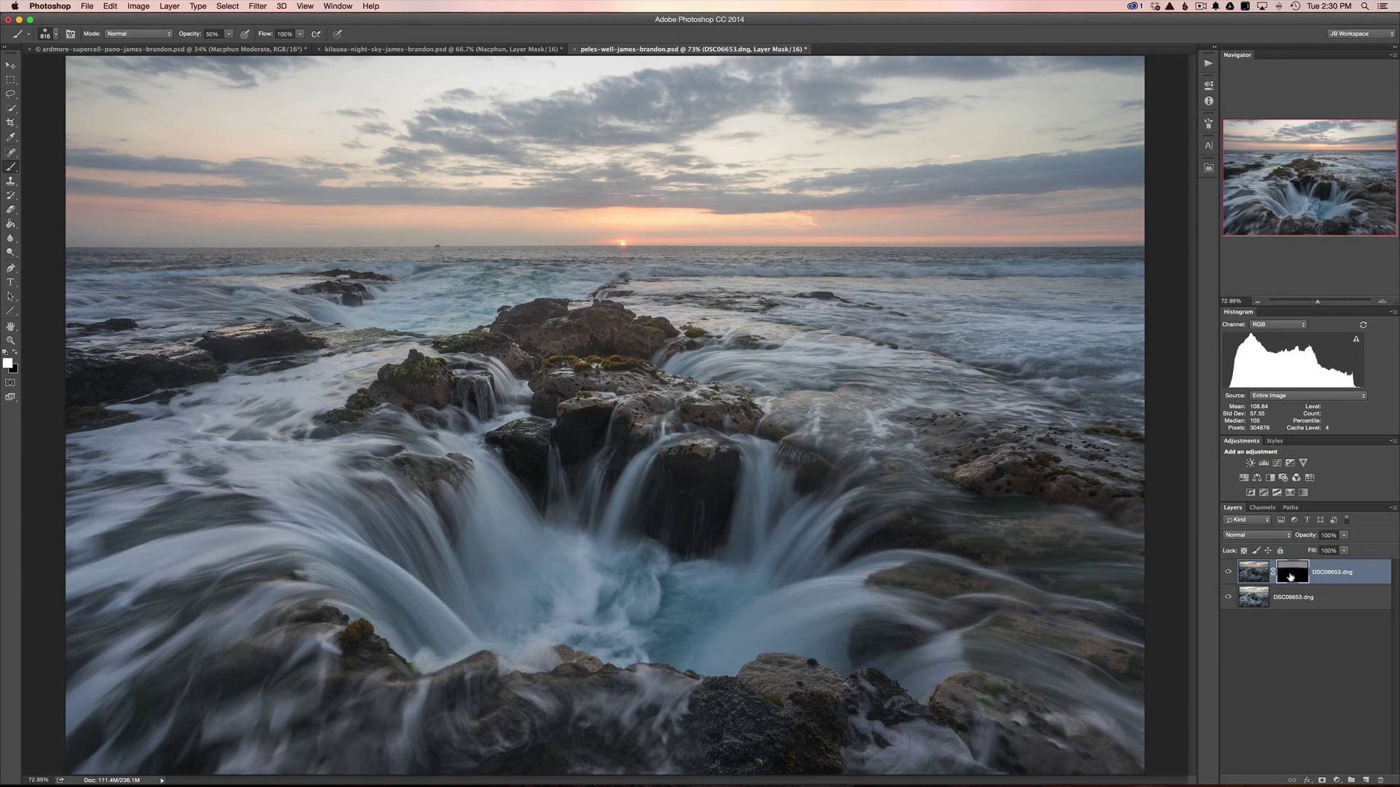
Step: Display the layer mask on its own, brush over the sky area again in white at 50% opacity, and return to the image
left_click(1292, 571, "alt")
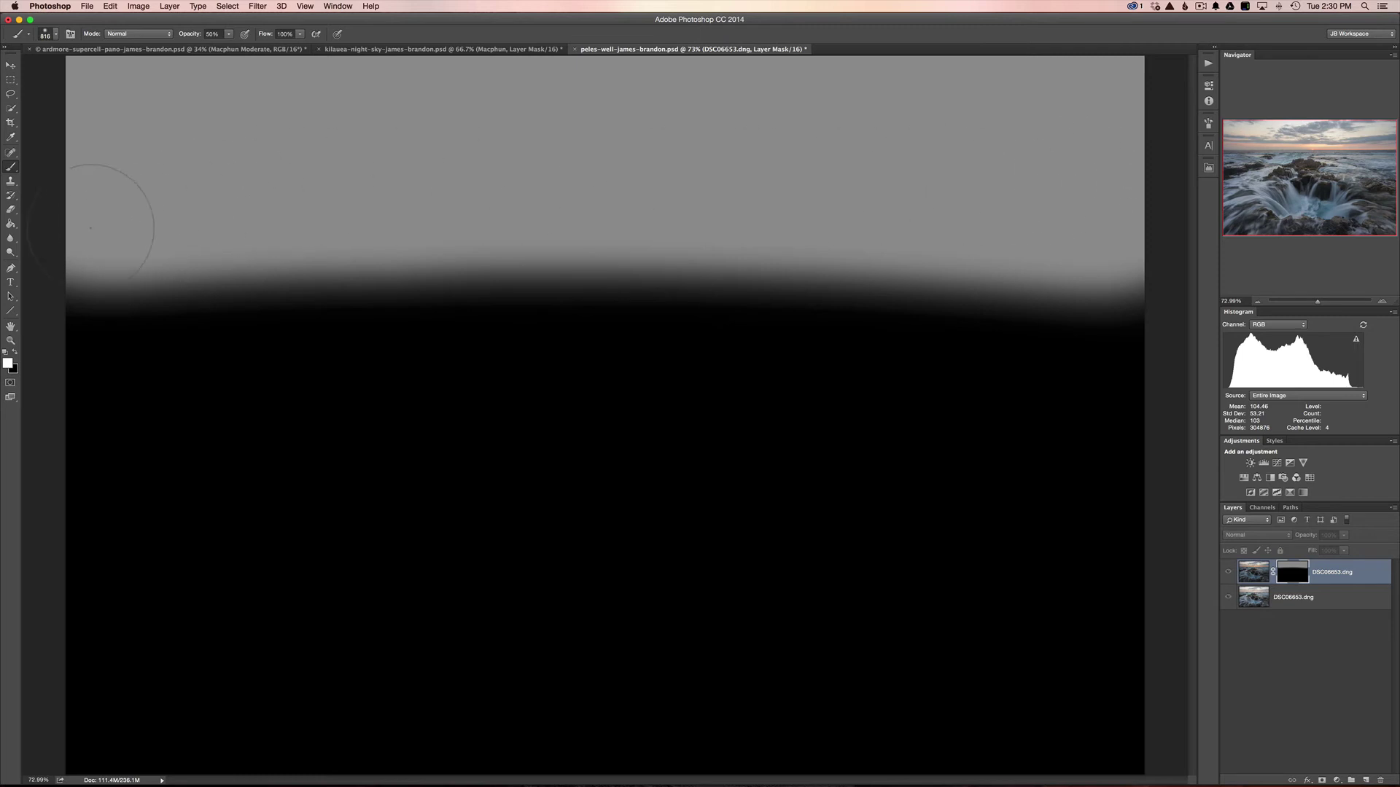
mouse_move(82, 231)
left_mouse_down()
mouse_move(565, 210)
mouse_move(1171, 243)
mouse_move(809, 166)
mouse_move(319, 151)
mouse_move(70, 164)
mouse_move(380, 123)
mouse_move(1036, 143)
mouse_move(1188, 110)
mouse_move(868, 73)
mouse_move(71, 80)
mouse_move(952, 77)
mouse_move(1180, 104)
mouse_move(777, 104)
mouse_move(126, 68)
mouse_move(75, 78)
mouse_move(867, 72)
mouse_move(1084, 102)
mouse_move(357, 124)
mouse_move(54, 151)
mouse_move(784, 141)
mouse_move(1179, 210)
mouse_move(221, 181)
mouse_move(155, 200)
mouse_move(697, 177)
mouse_move(1152, 207)
left_mouse_up()
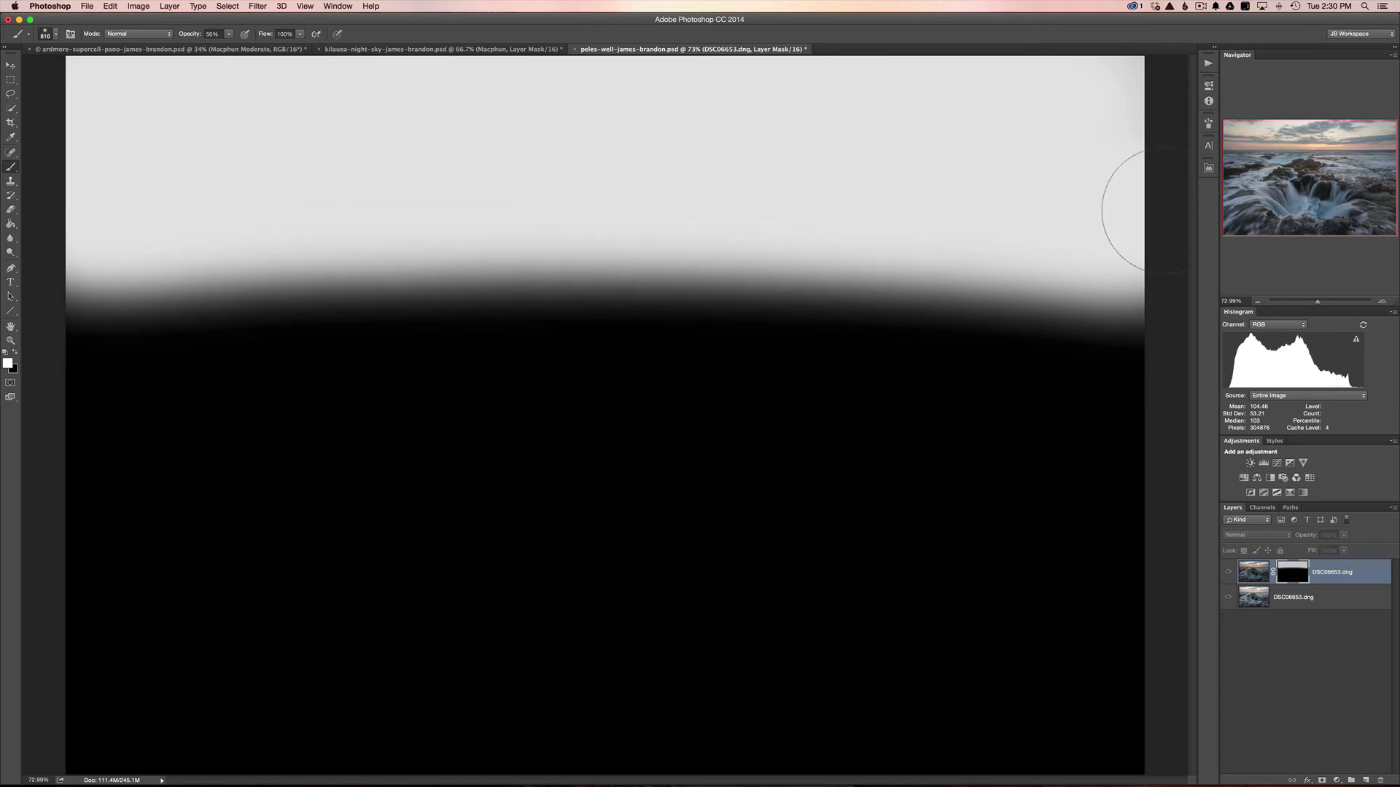
left_click(1289, 574, "alt")
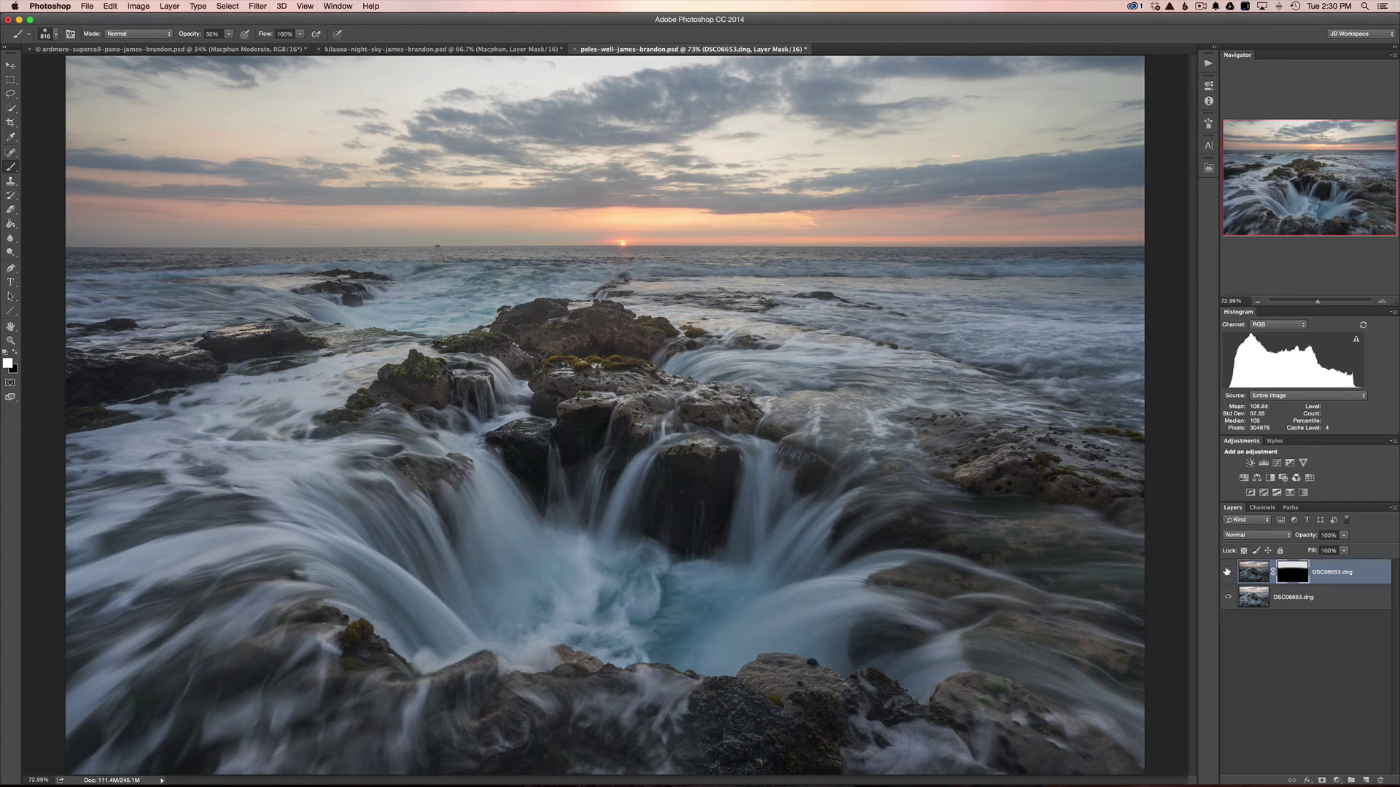
Step: Compare the image with the upper photo layer hidden and shown, and lower the brush opacity to 30%
left_click(1228, 572)
left_click(1227, 572)
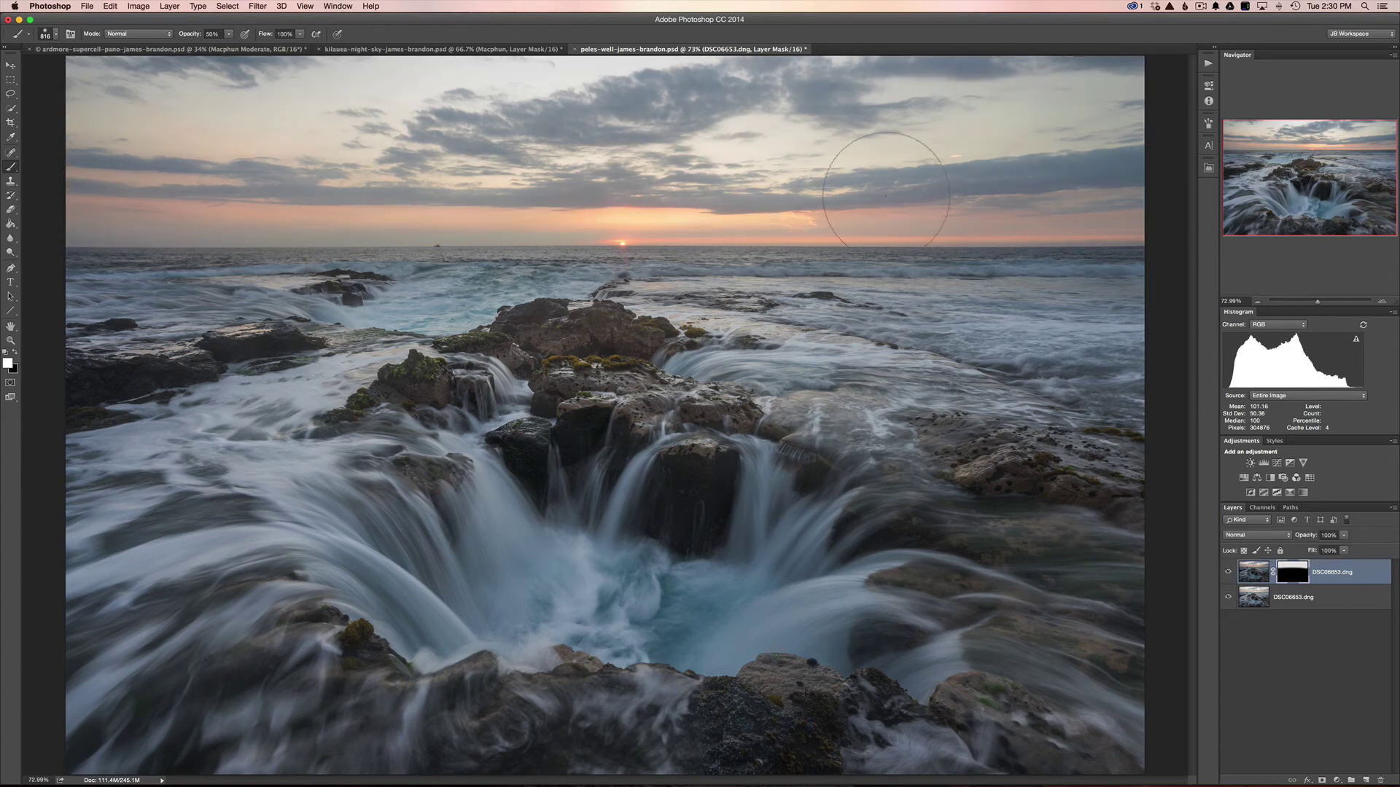
key("3")
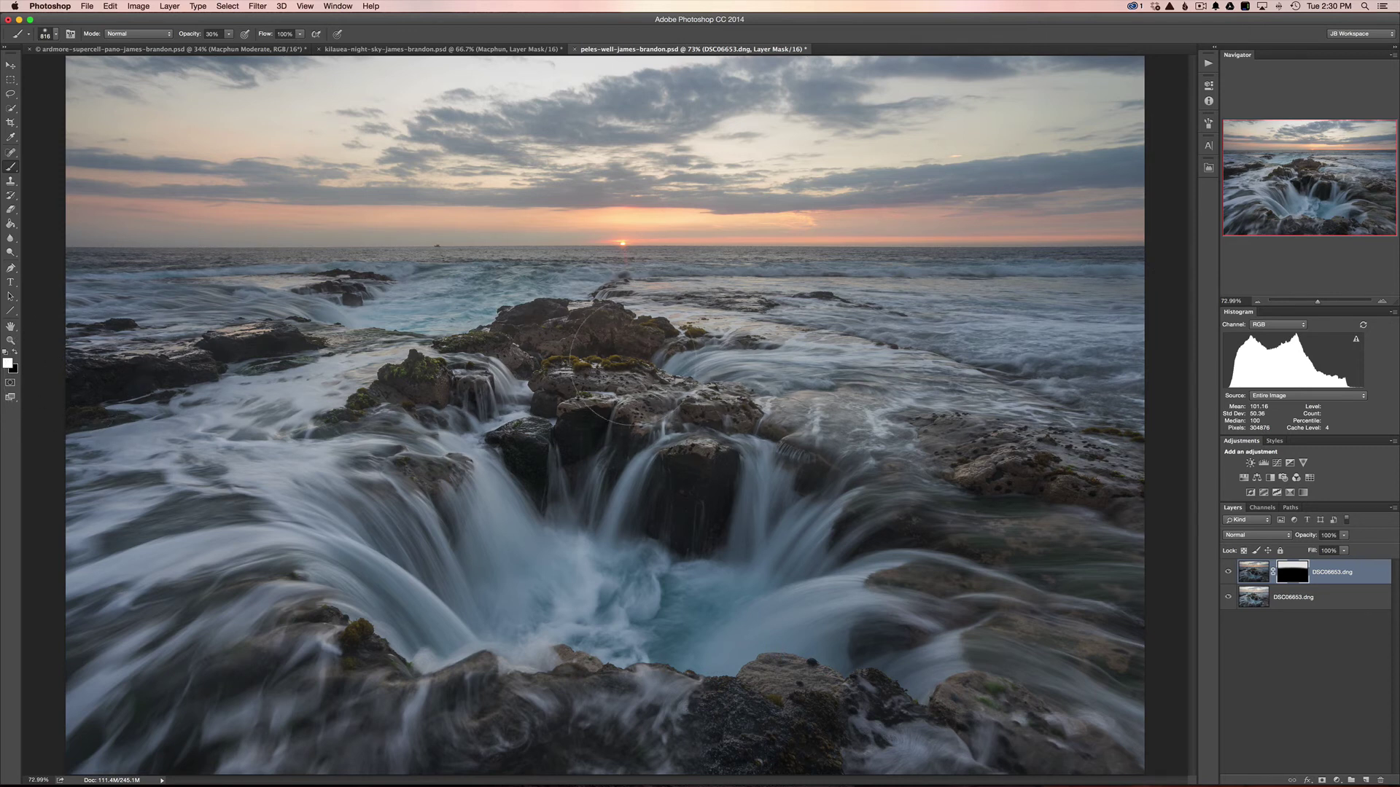
Step: Paint white at 30% opacity across the sea on the upper photo's layer mask
mouse_move(1138, 384)
left_mouse_down()
mouse_move(146, 376)
mouse_move(80, 401)
left_mouse_up()
Step: Add a Levels adjustment with midtones 0.76 and white point 187, and invert its mask to black
left_click(1264, 463)
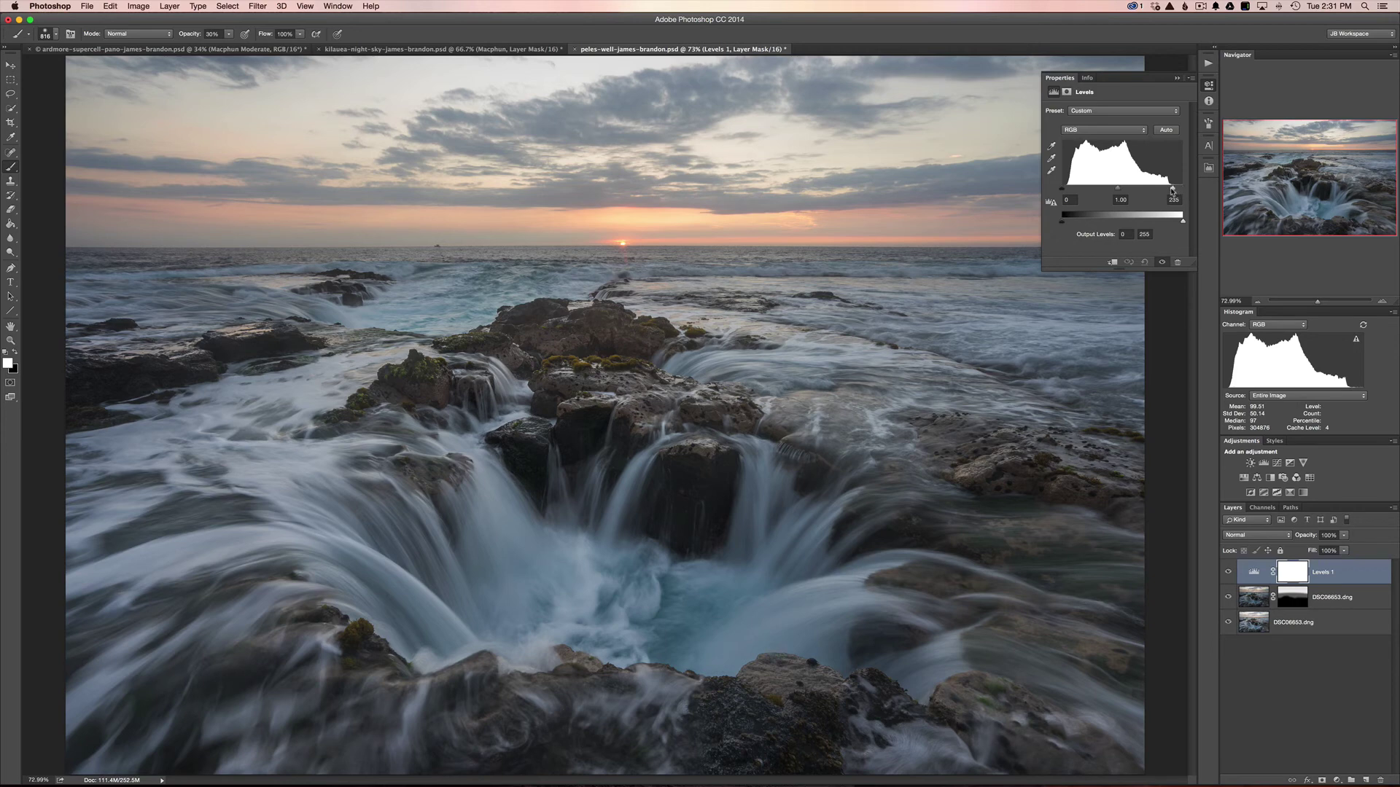
left_click_drag(1172, 191, 1163, 193)
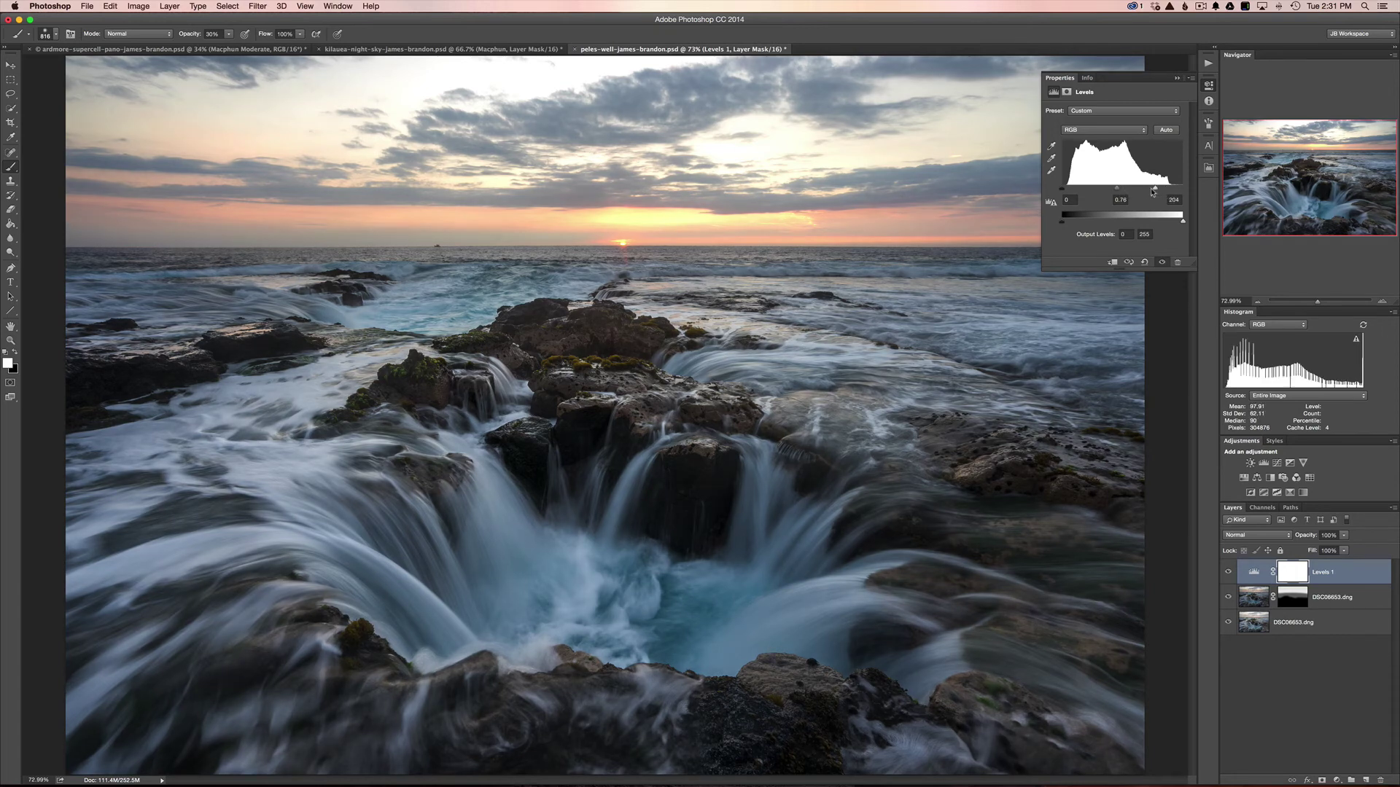
left_click_drag(1153, 192, 1151, 193)
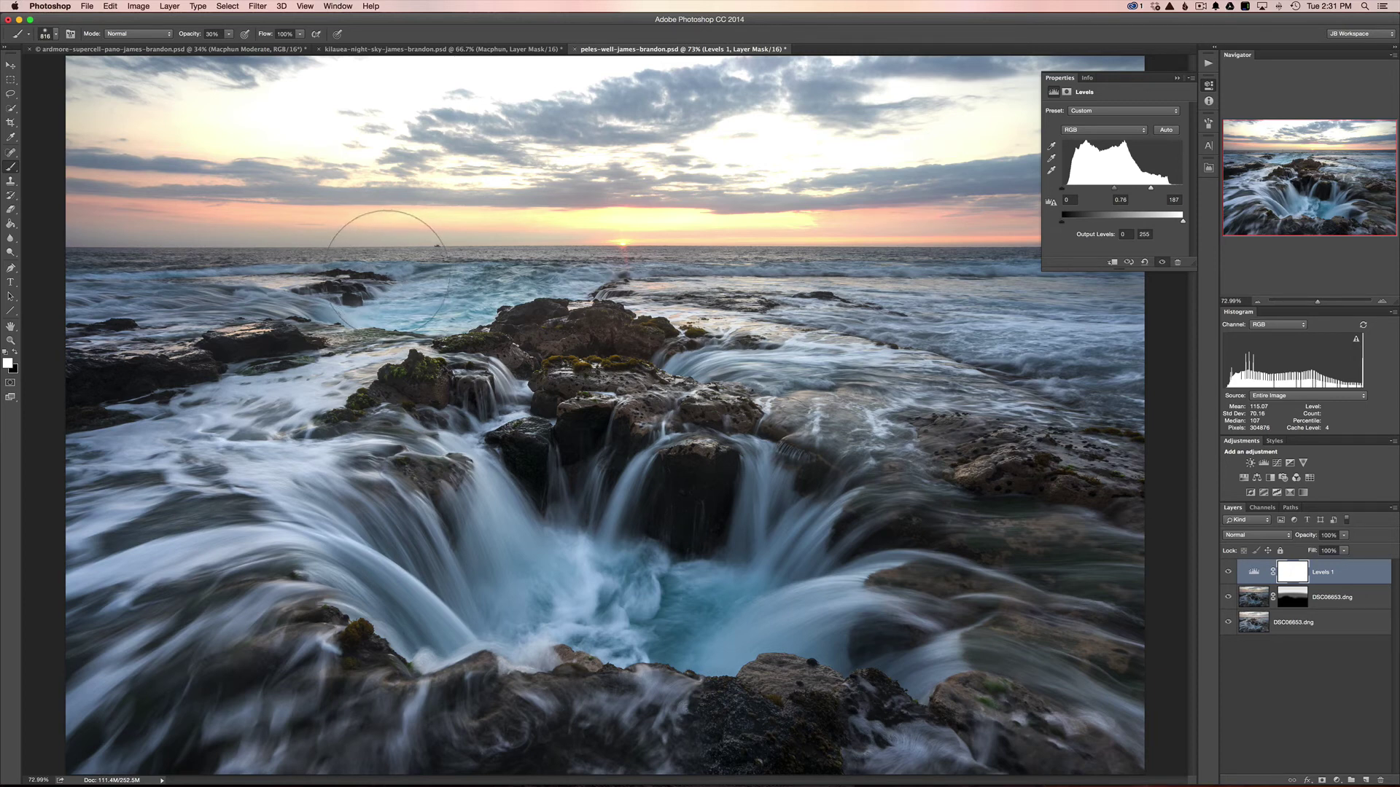
key("super+i")
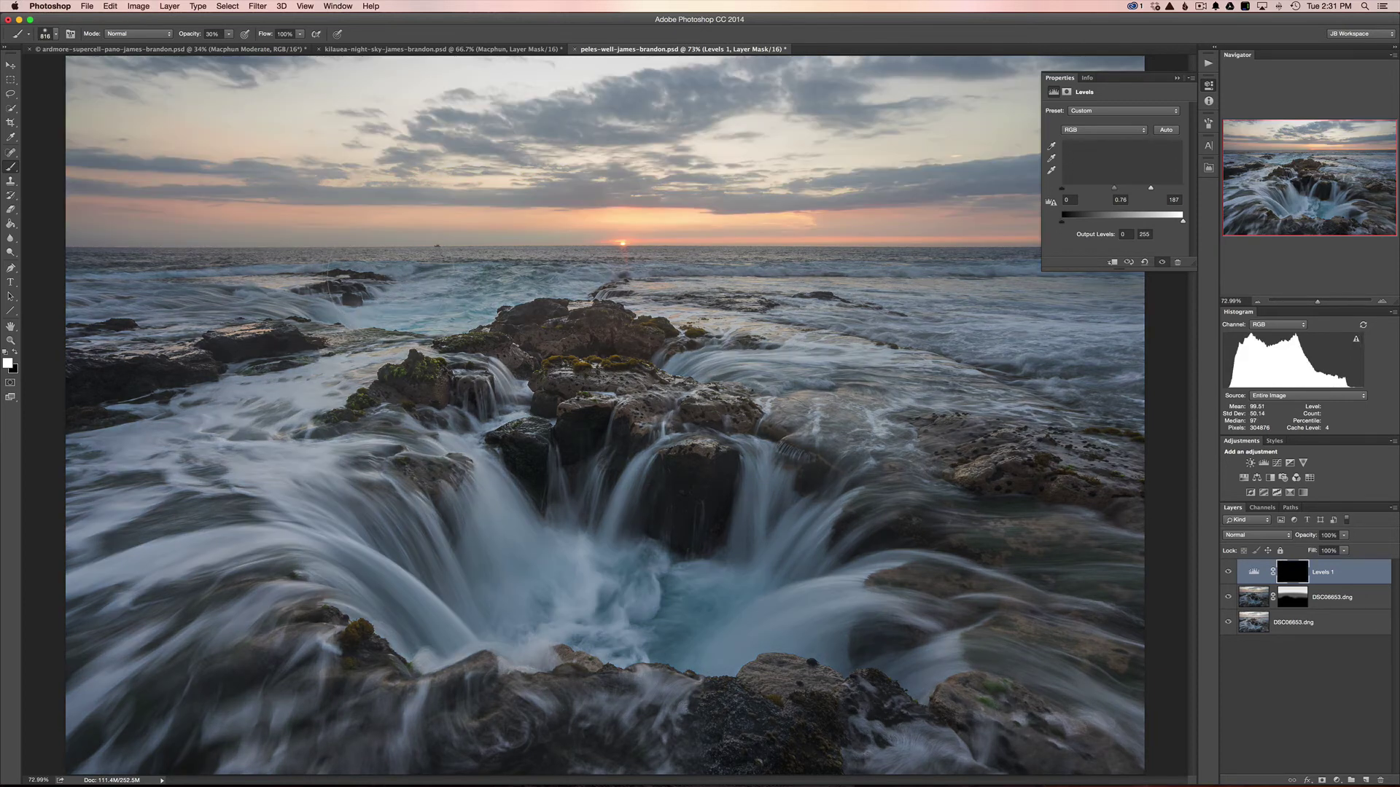
left_click(1176, 79)
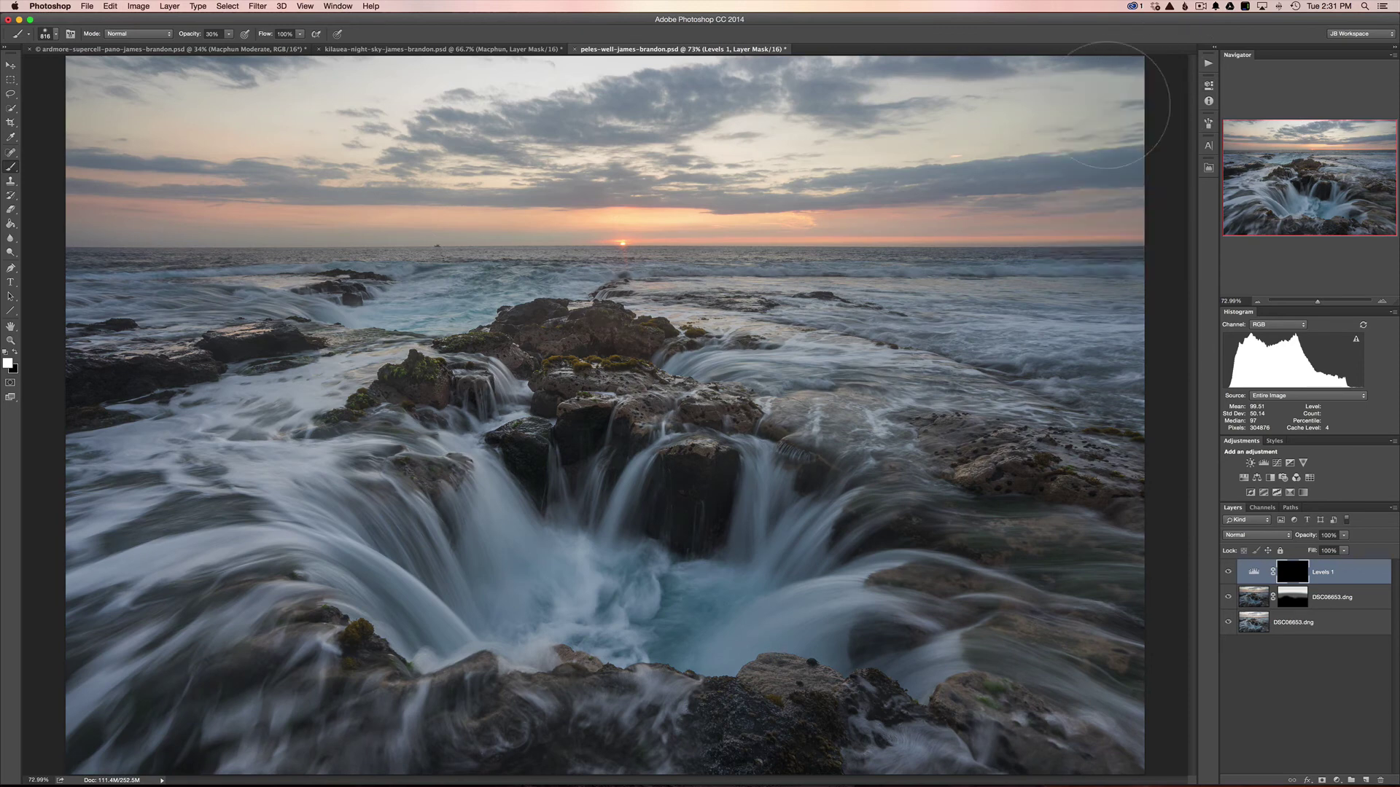
Step: On the Levels mask, paint white at 50% opacity over the water and foreground, and black at 20% over the central rocks
left_click_drag(343, 484, 412, 490)
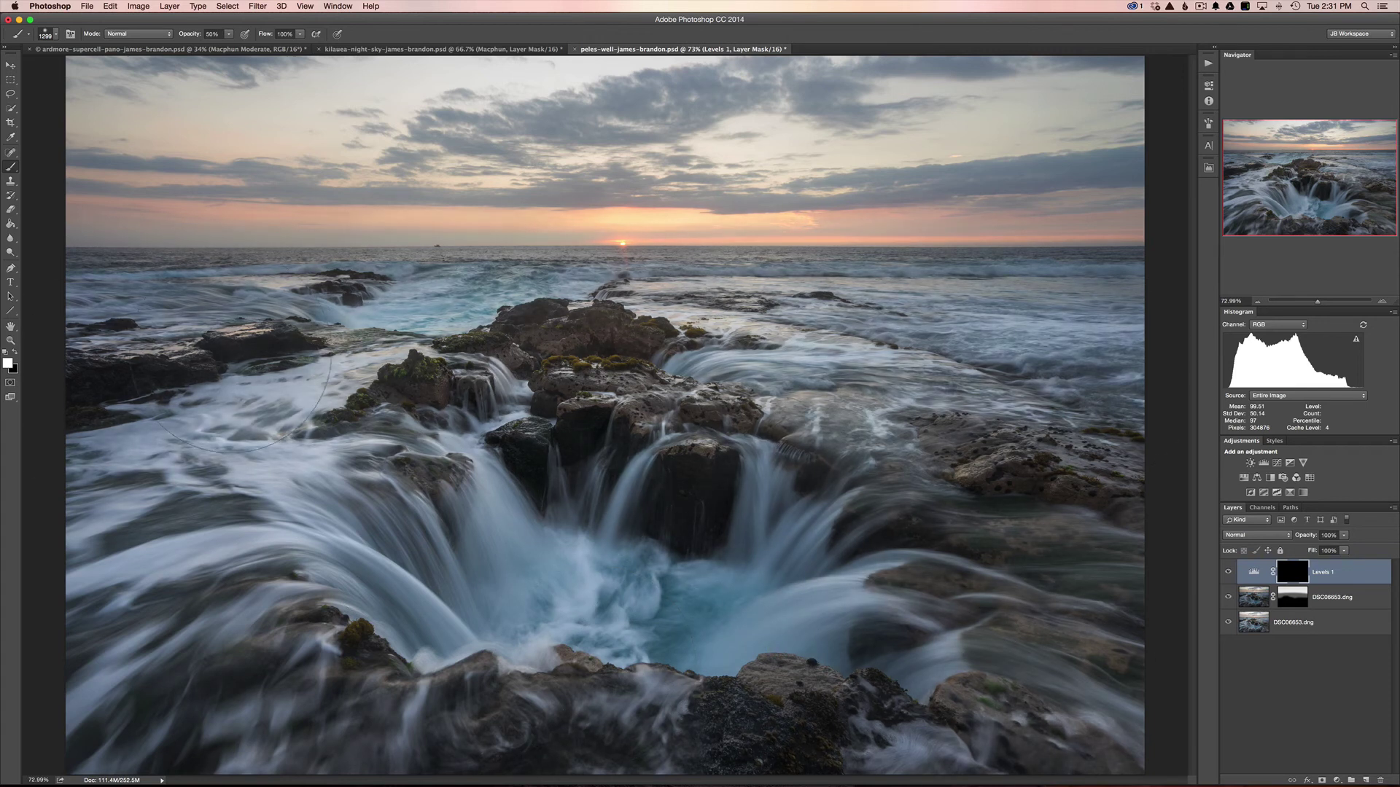
left_click(245, 466)
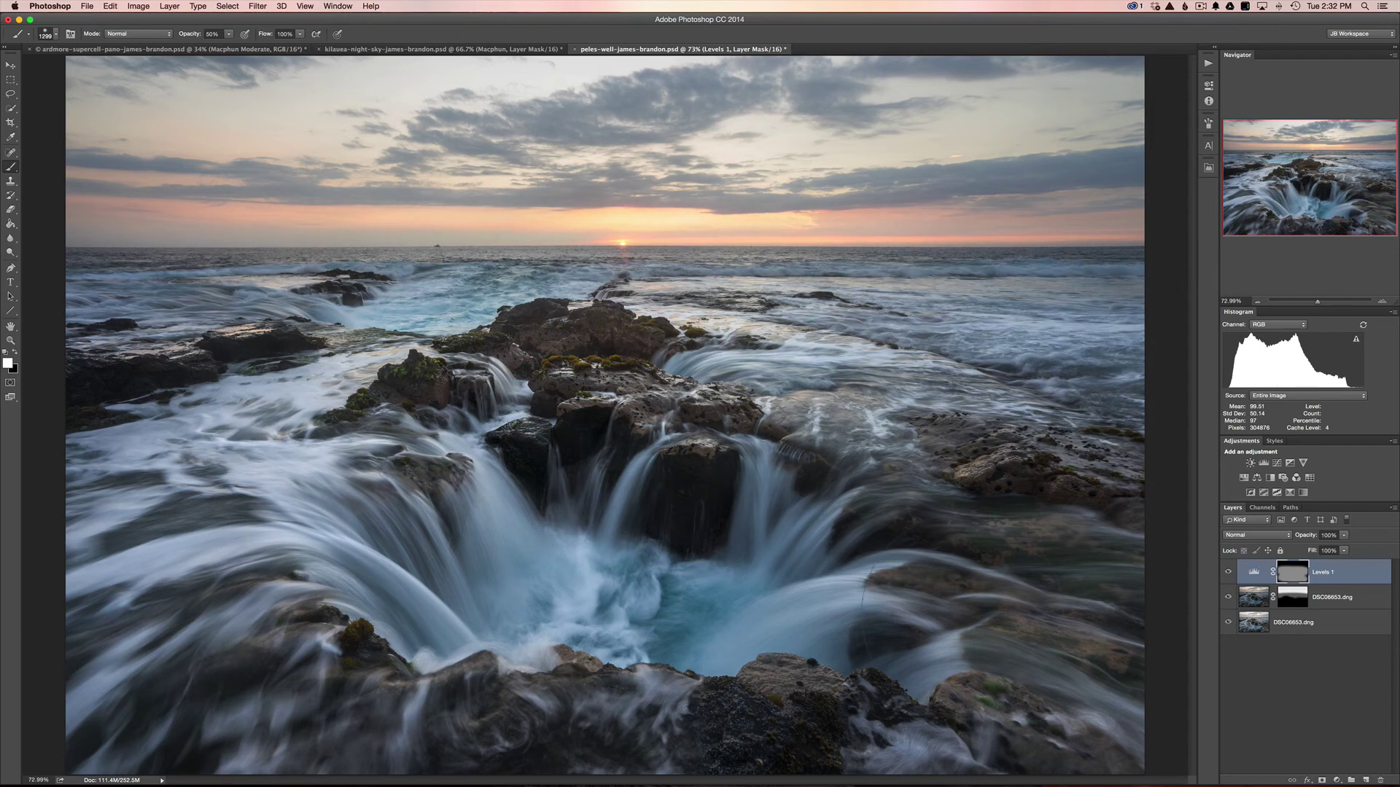
mouse_move(700, 481)
left_mouse_down()
mouse_move(642, 483)
mouse_move(715, 484)
left_mouse_up()
mouse_move(680, 520)
left_mouse_down()
mouse_move(688, 478)
mouse_move(693, 532)
left_mouse_up()
mouse_move(583, 431)
left_mouse_down()
mouse_move(524, 453)
mouse_move(540, 496)
mouse_move(530, 469)
mouse_move(582, 461)
mouse_move(533, 475)
left_mouse_up()
left_click_drag(109, 383, 80, 383)
Step: Add a second Levels adjustment with midtones 0.70 and white point 240, and invert its mask to black
left_click(1264, 464)
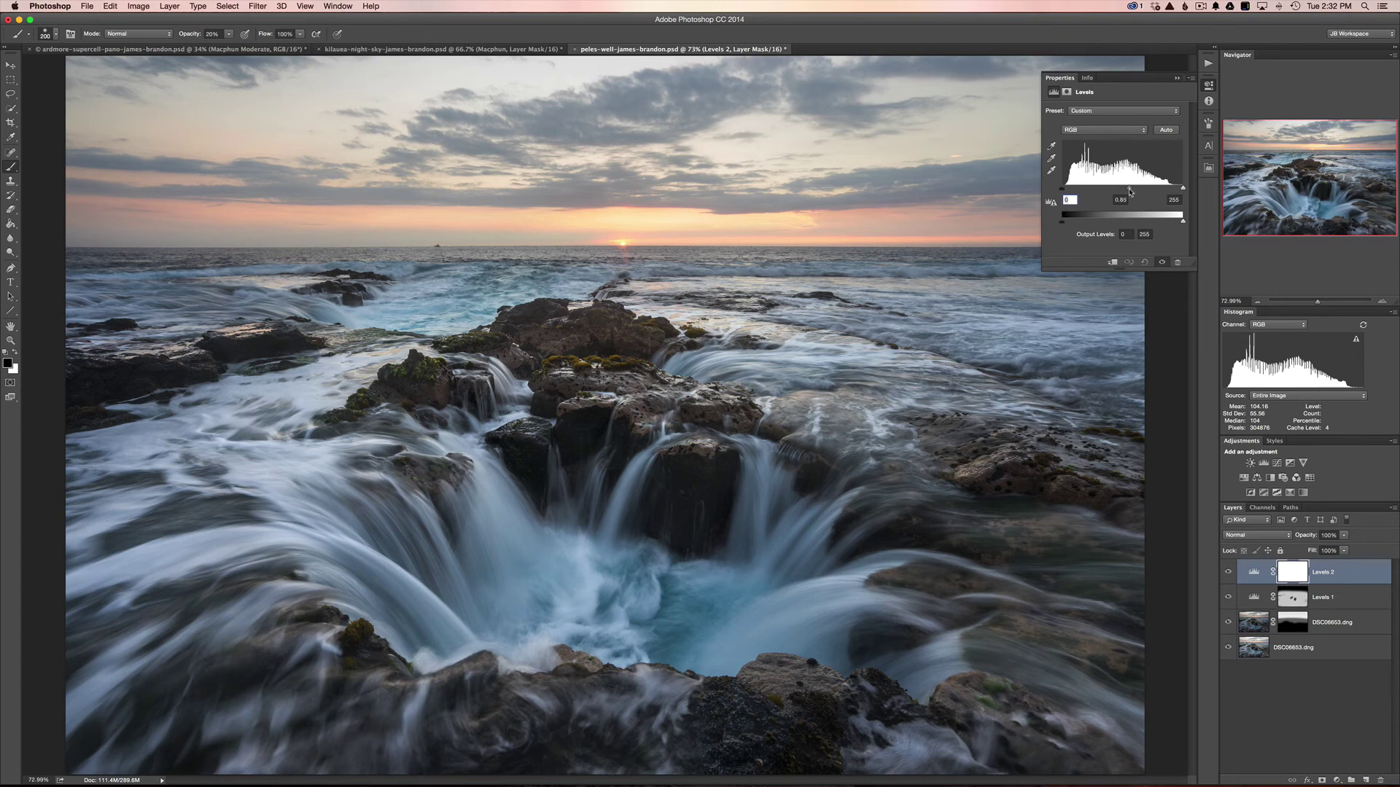
left_click_drag(1129, 192, 1131, 192)
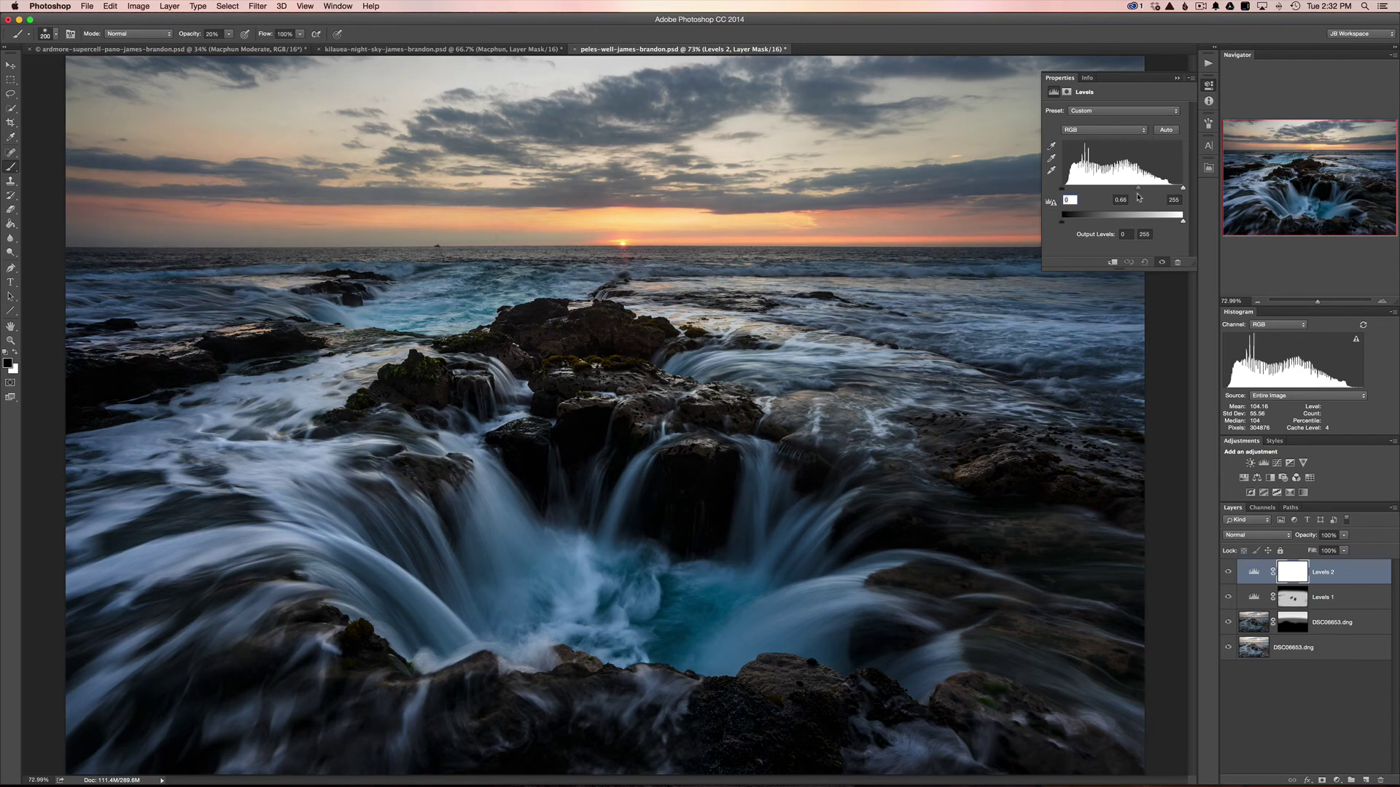
left_click_drag(1136, 197, 1136, 196)
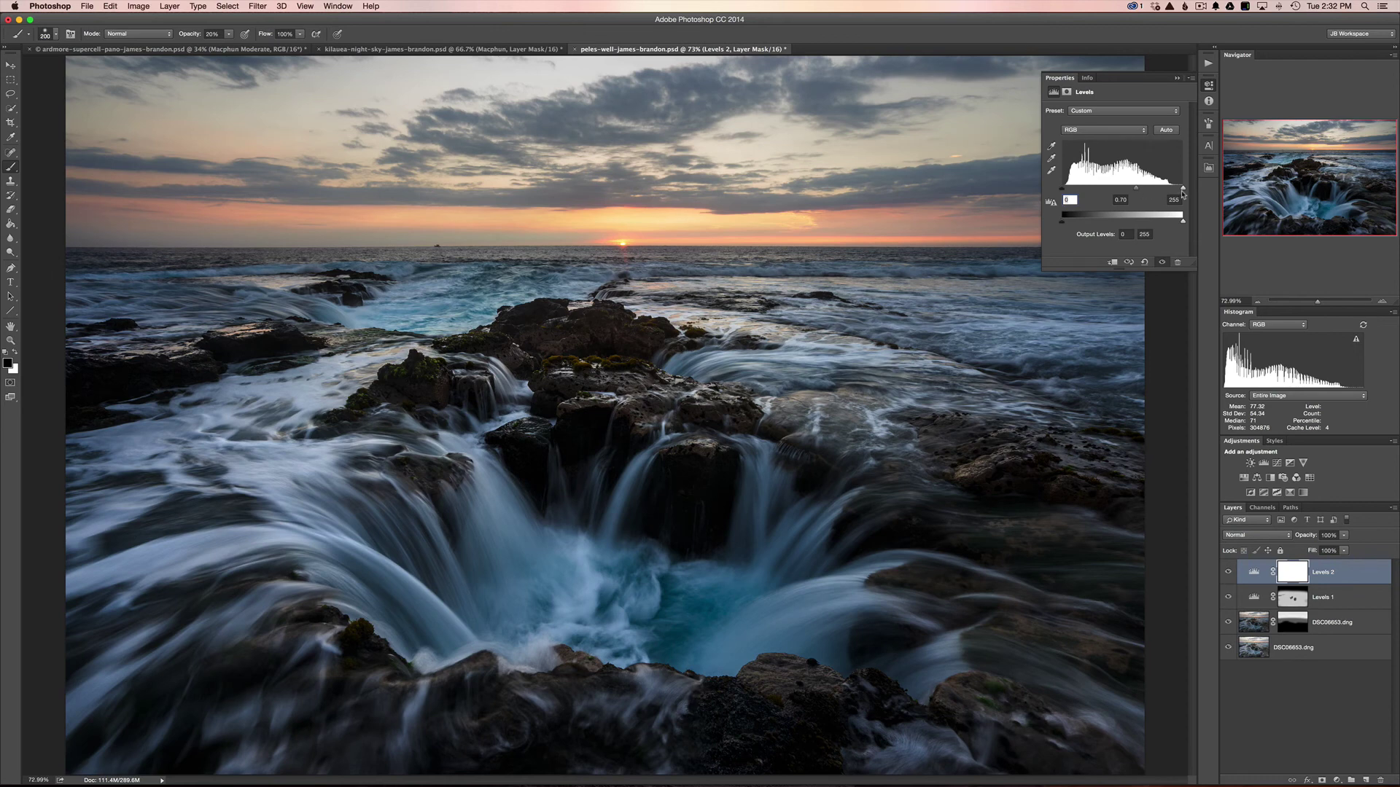
left_click_drag(1183, 194, 1170, 197)
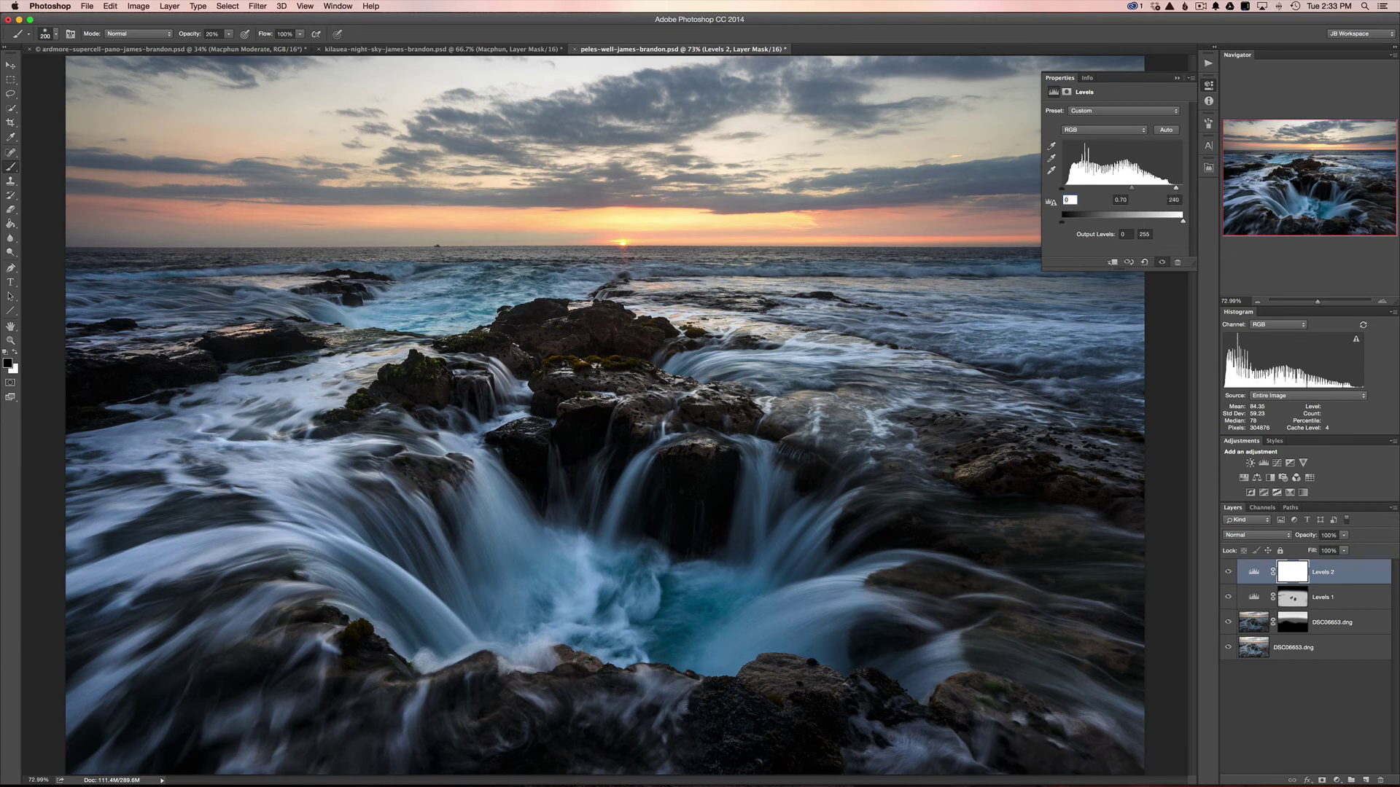
key("super+i")
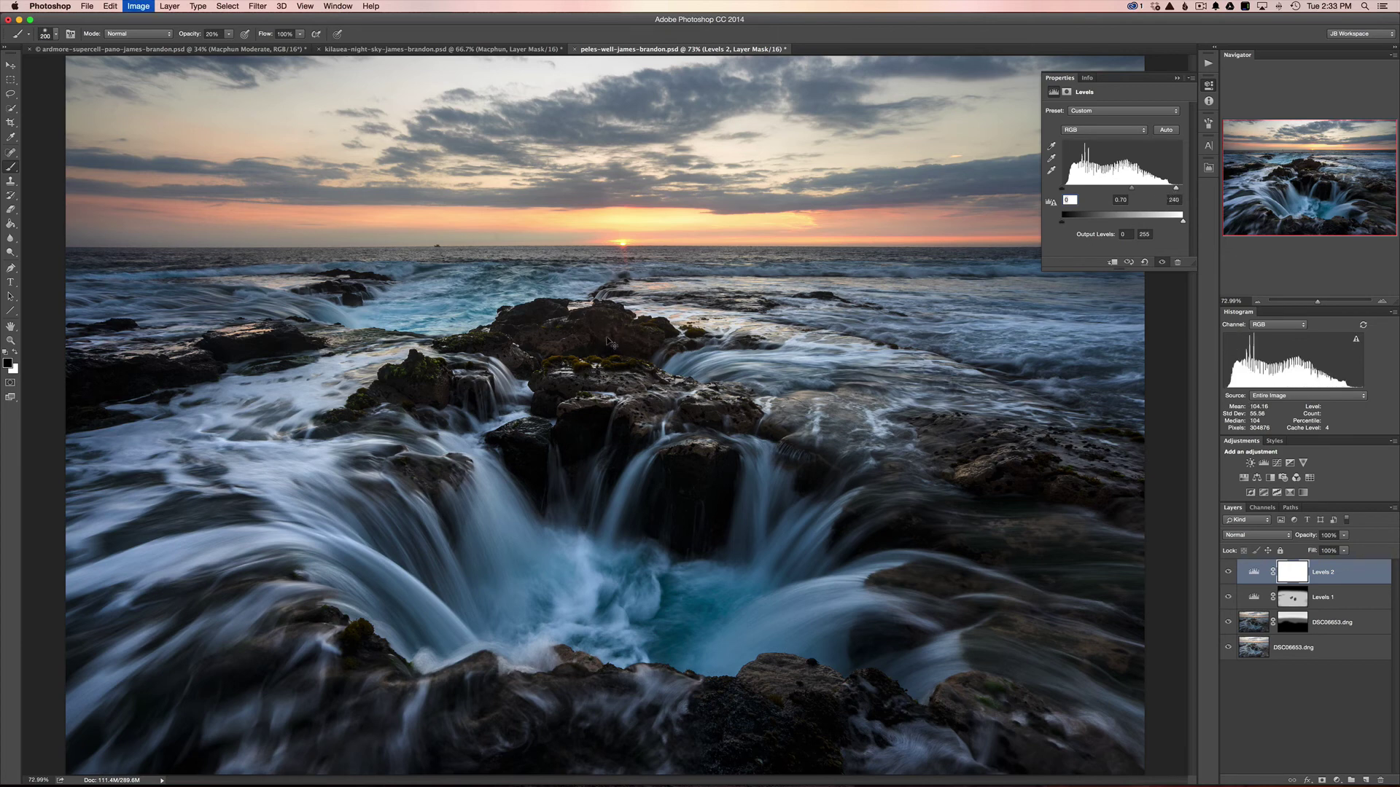
left_click(1175, 78)
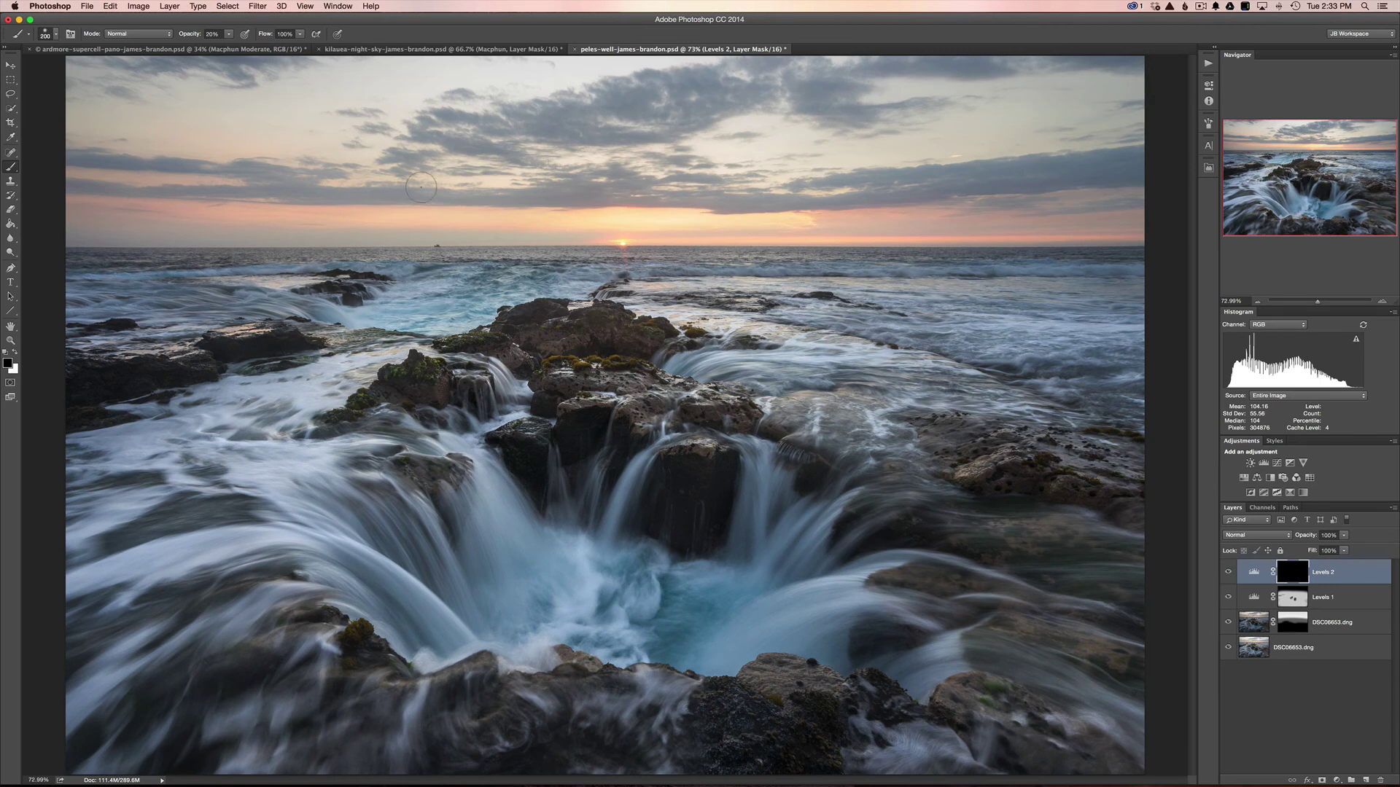
Step: Brush white at 50% opacity across the sky on the second Levels adjustment's mask
left_click_drag(172, 183, 264, 195)
key("5")
key("x")
left_click_drag(301, 182, 838, 204)
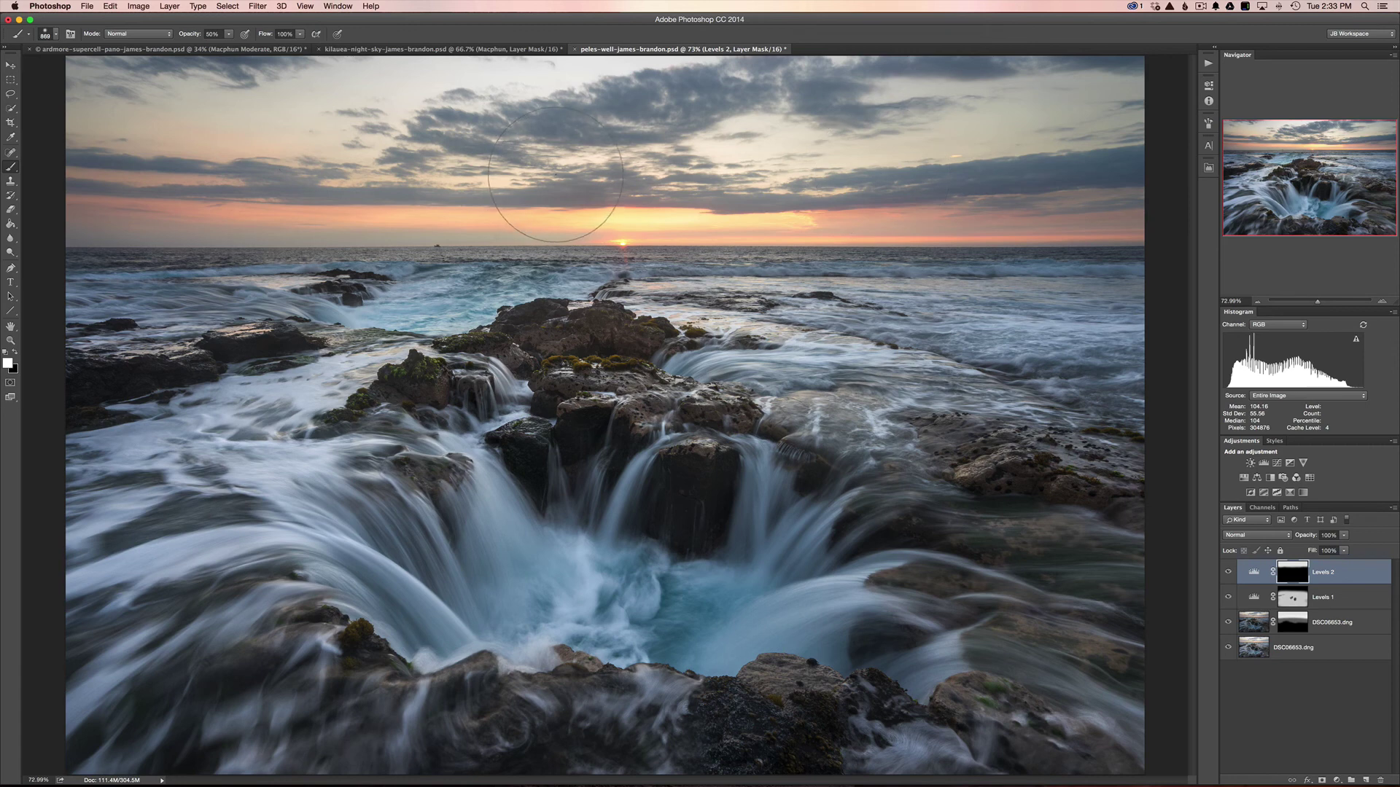
Step: Add a Hue/Saturation adjustment and raise the saturation on the image for the blue water to +19, the sunset sky and the mossy rocks
left_click(1243, 479)
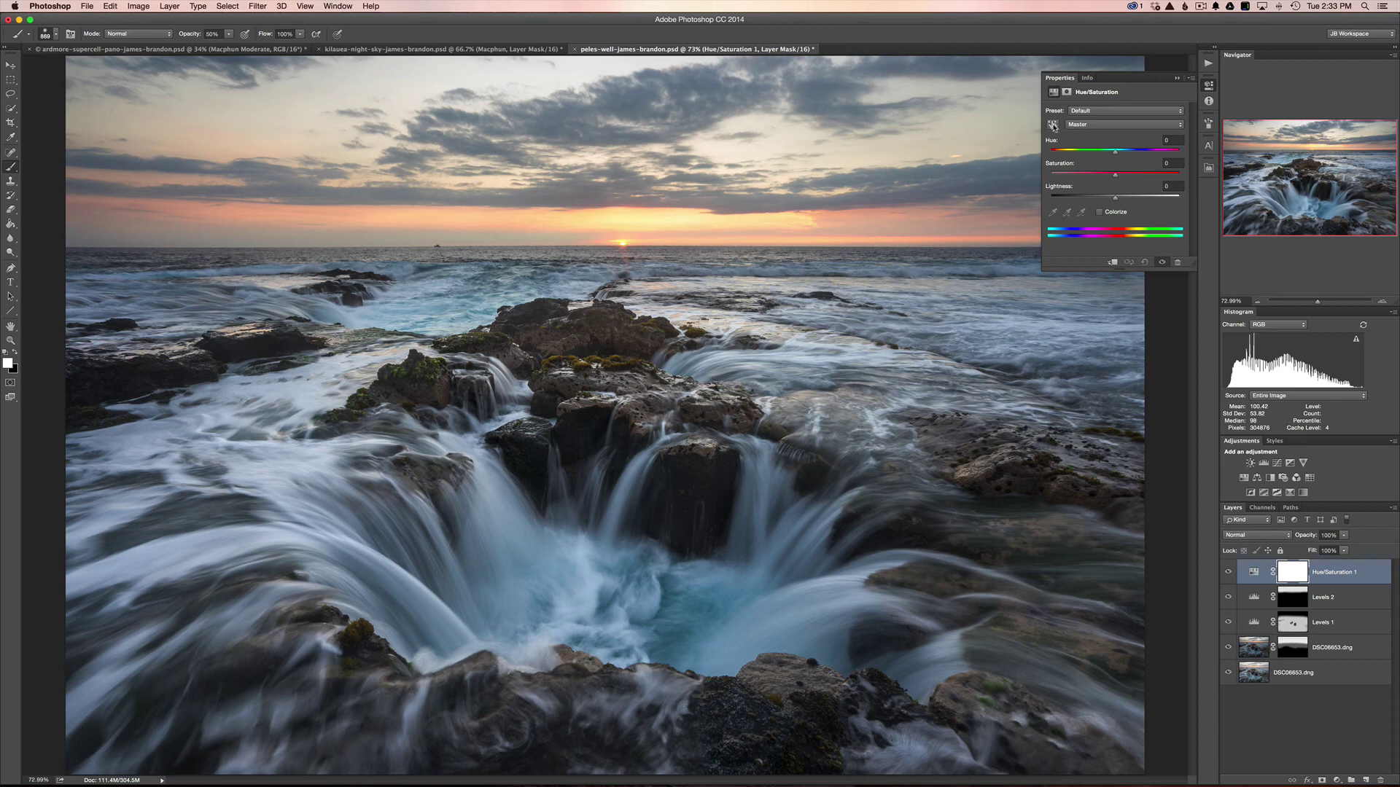
left_click(1053, 125)
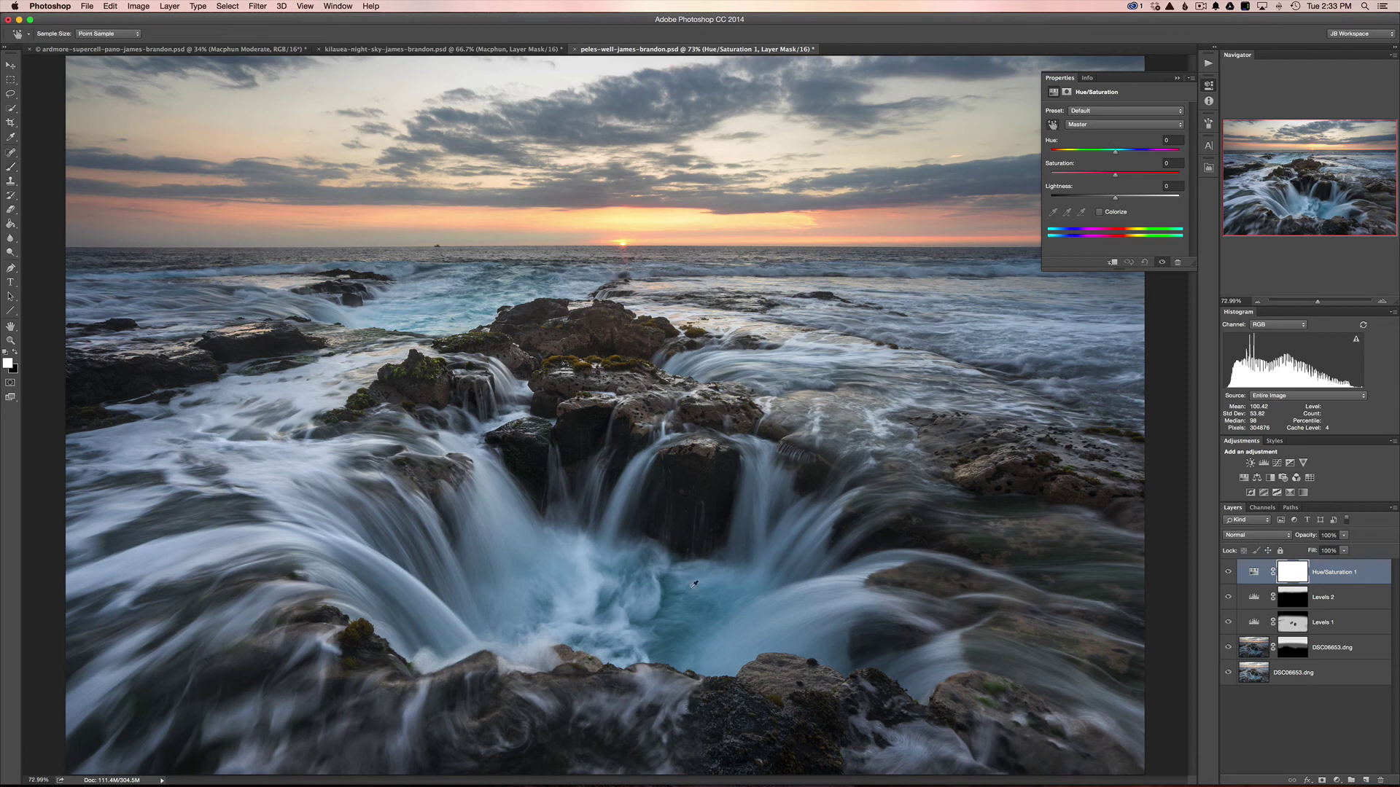
mouse_move(699, 603)
left_mouse_down()
mouse_move(715, 609)
mouse_move(704, 604)
left_mouse_up()
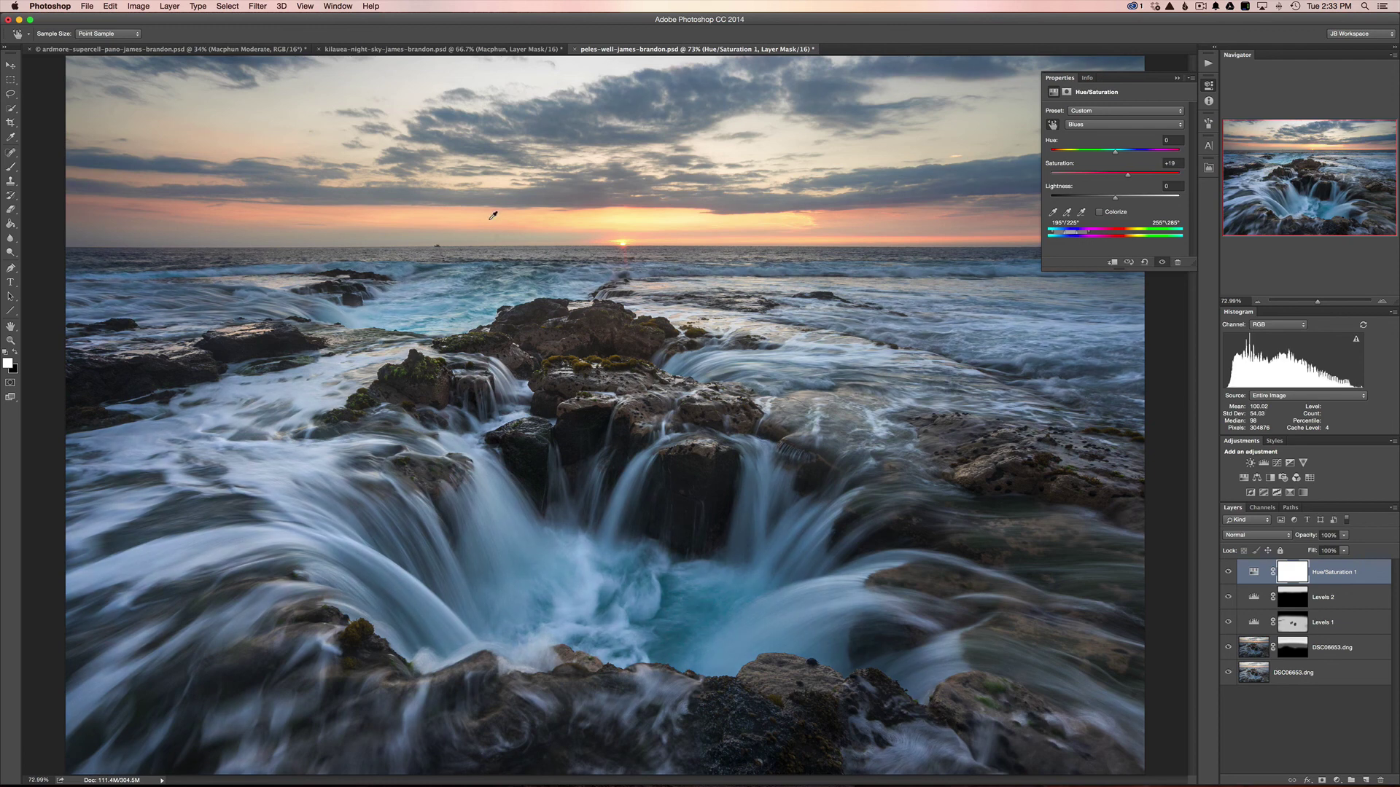
left_click_drag(493, 216, 503, 216)
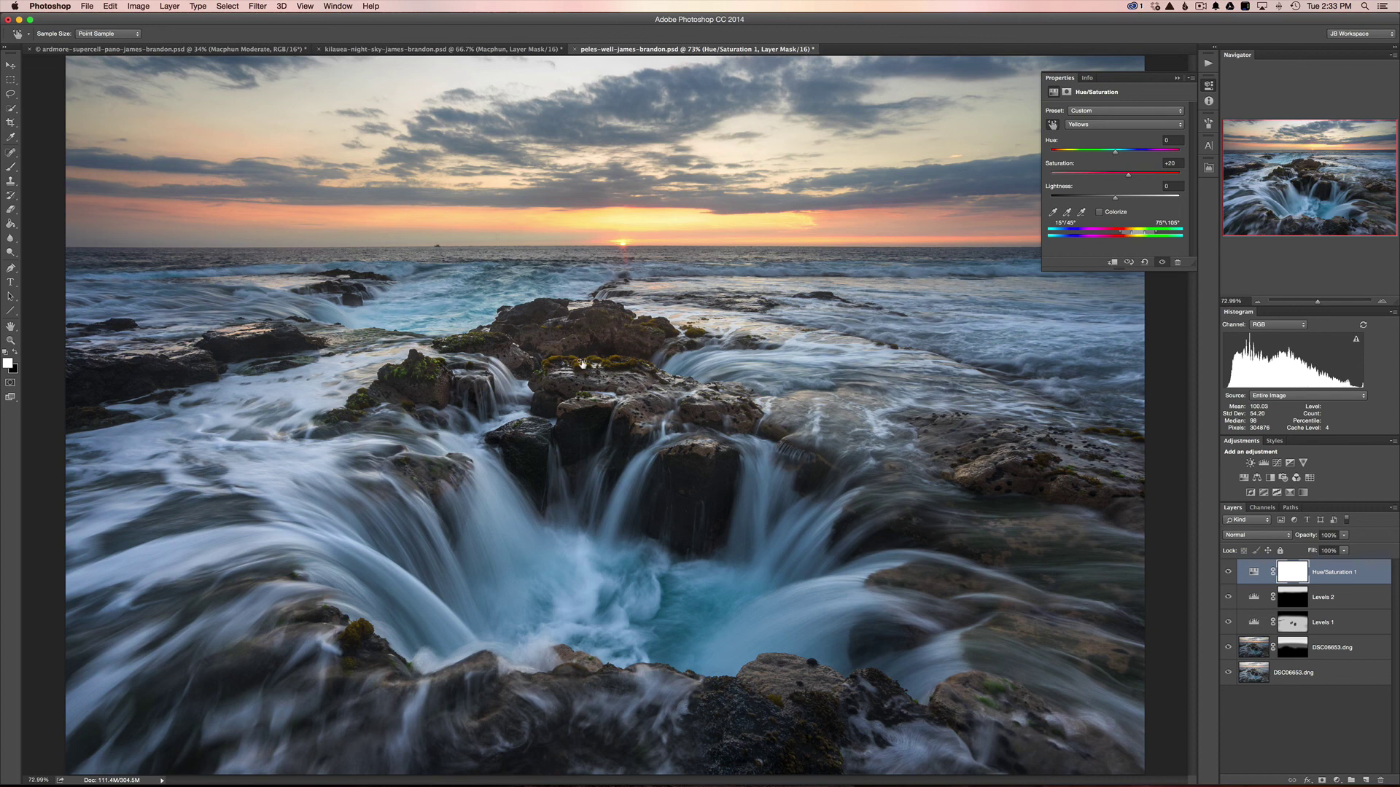
left_click_drag(581, 362, 591, 364)
left_click(1176, 78)
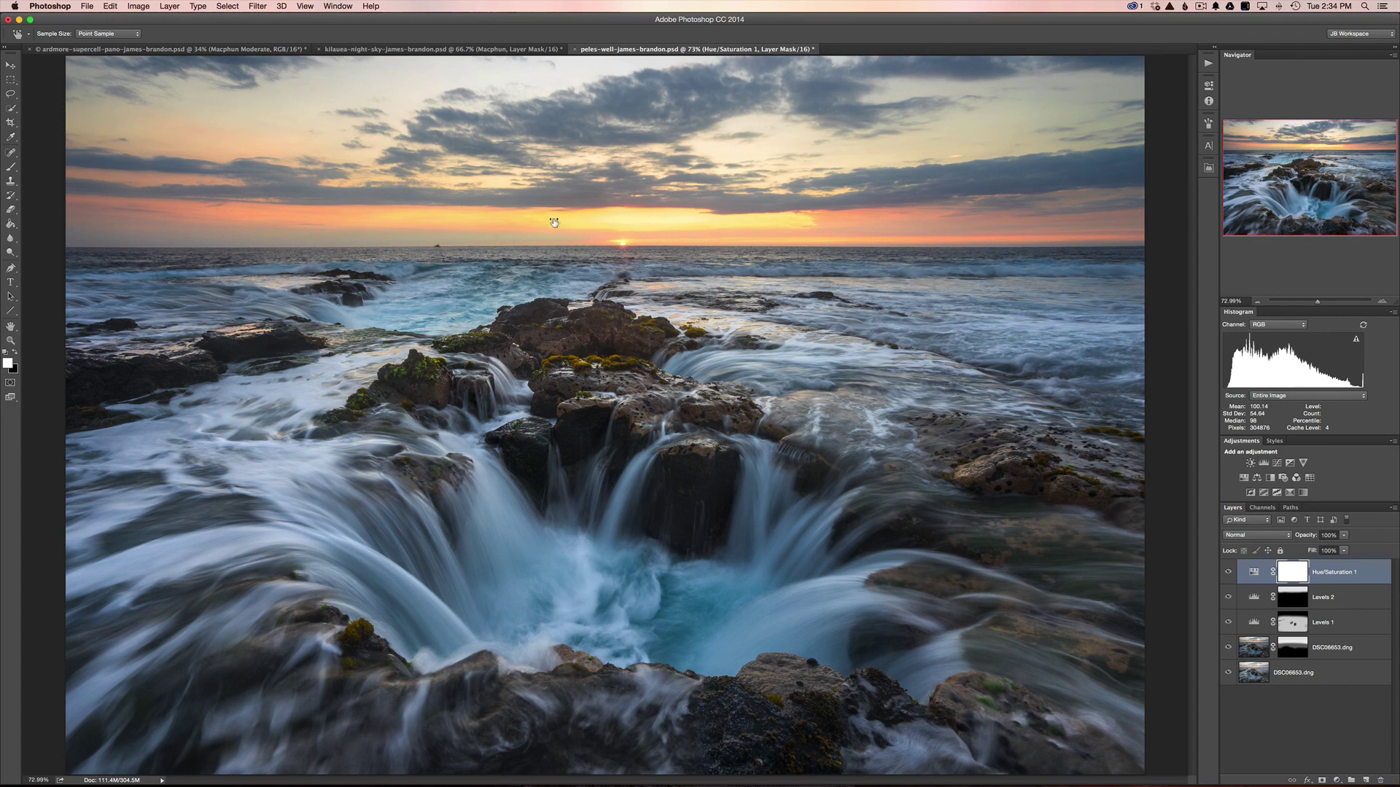
Step: Brush black at 30% opacity along the sunset band above the horizon on the Hue/Saturation mask
left_click_drag(432, 216, 467, 218)
mouse_move(470, 219)
left_mouse_down()
mouse_move(574, 217)
mouse_move(462, 215)
left_mouse_up()
key("b")
mouse_move(466, 217)
left_mouse_down()
mouse_move(401, 217)
mouse_move(460, 223)
left_mouse_up()
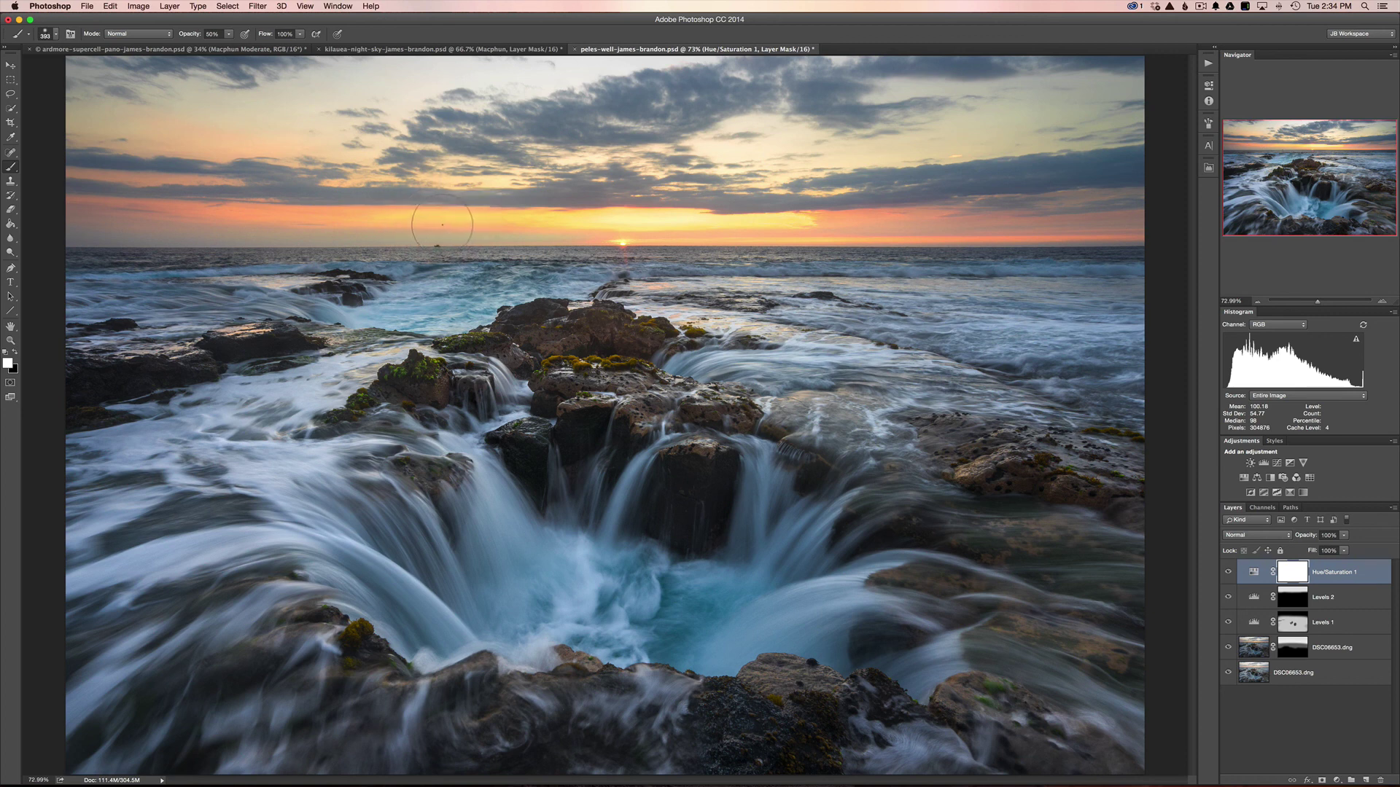
key("x")
mouse_move(707, 229)
left_mouse_down()
mouse_move(423, 226)
mouse_move(771, 225)
left_mouse_up()
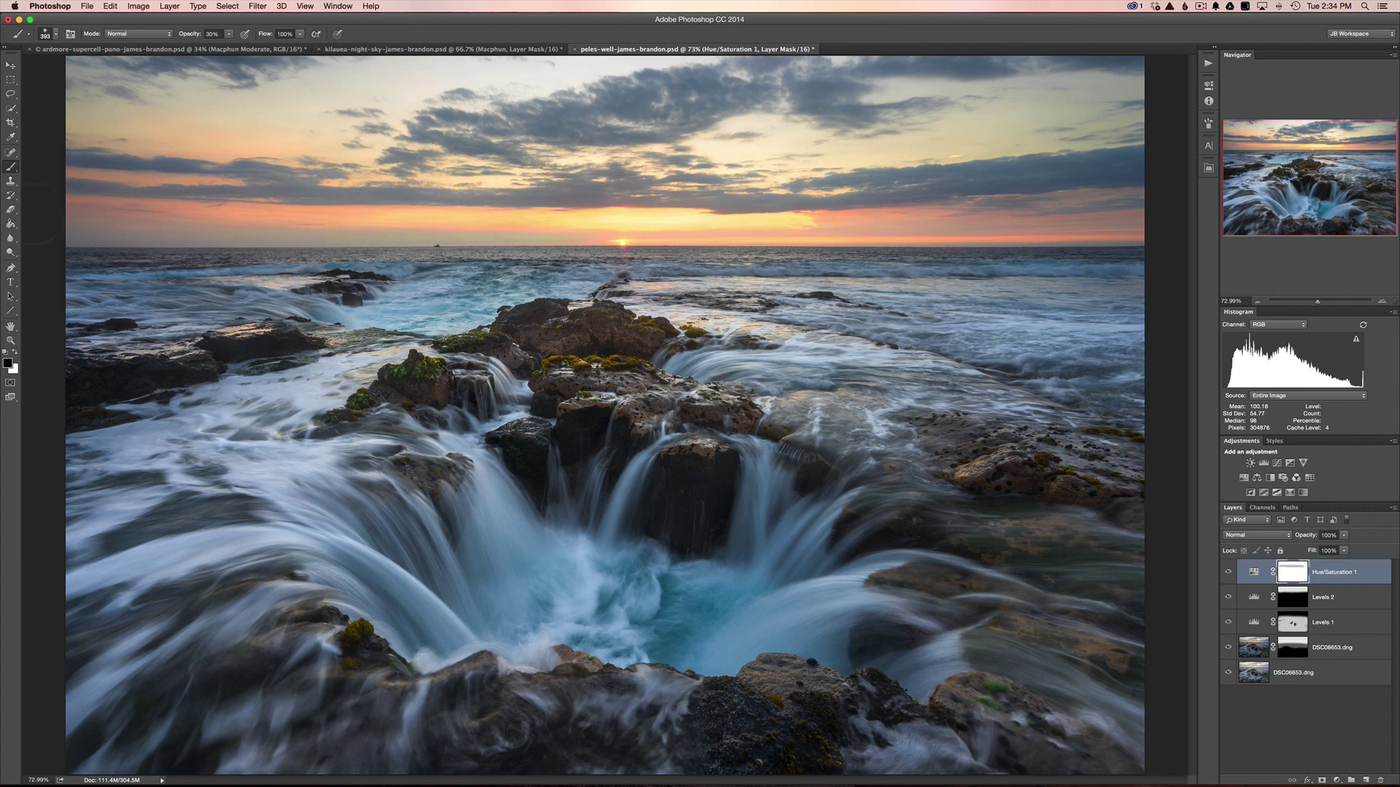